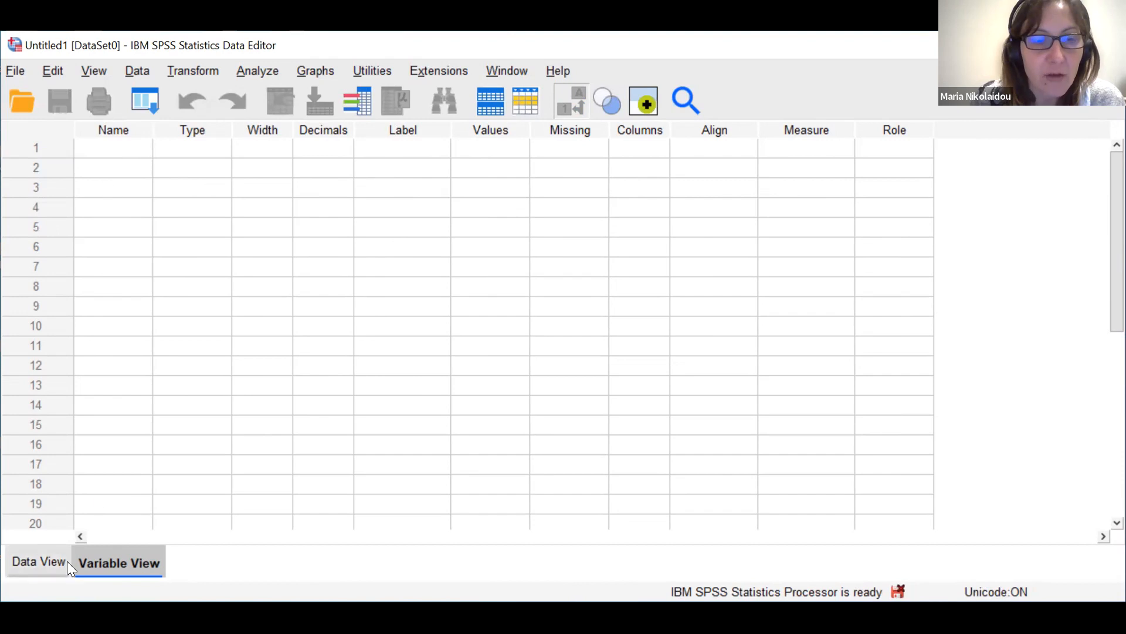
Define the first four variables of the empty dataset, naming them Participant, Age, Gender and Therapy
left_click(14, 563)
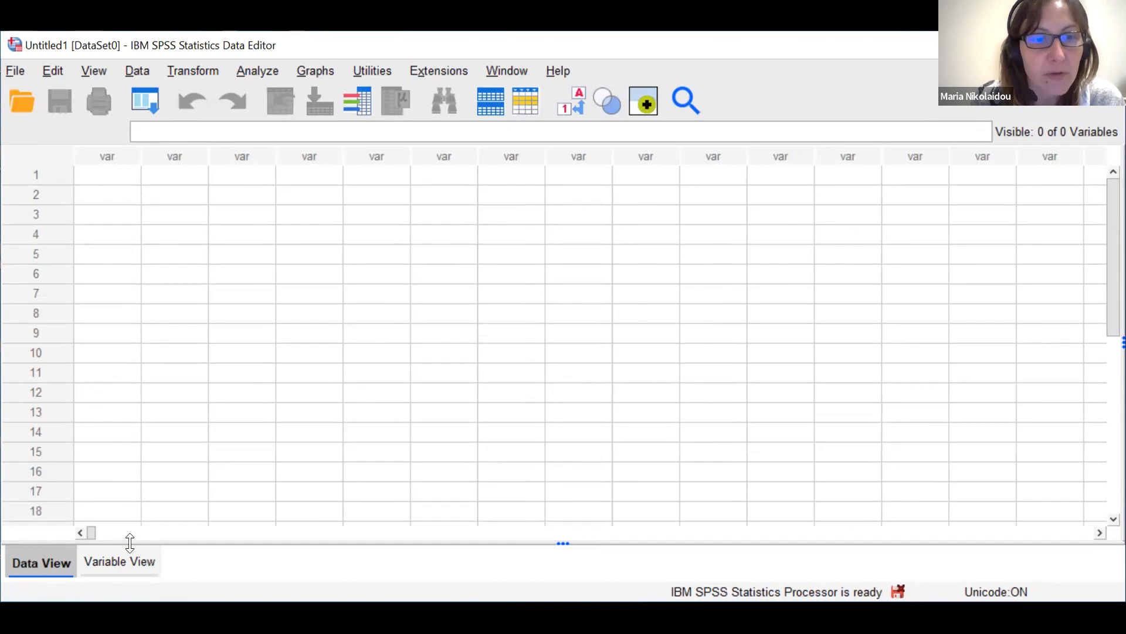
left_click(128, 562)
left_click(99, 169)
left_click(100, 146)
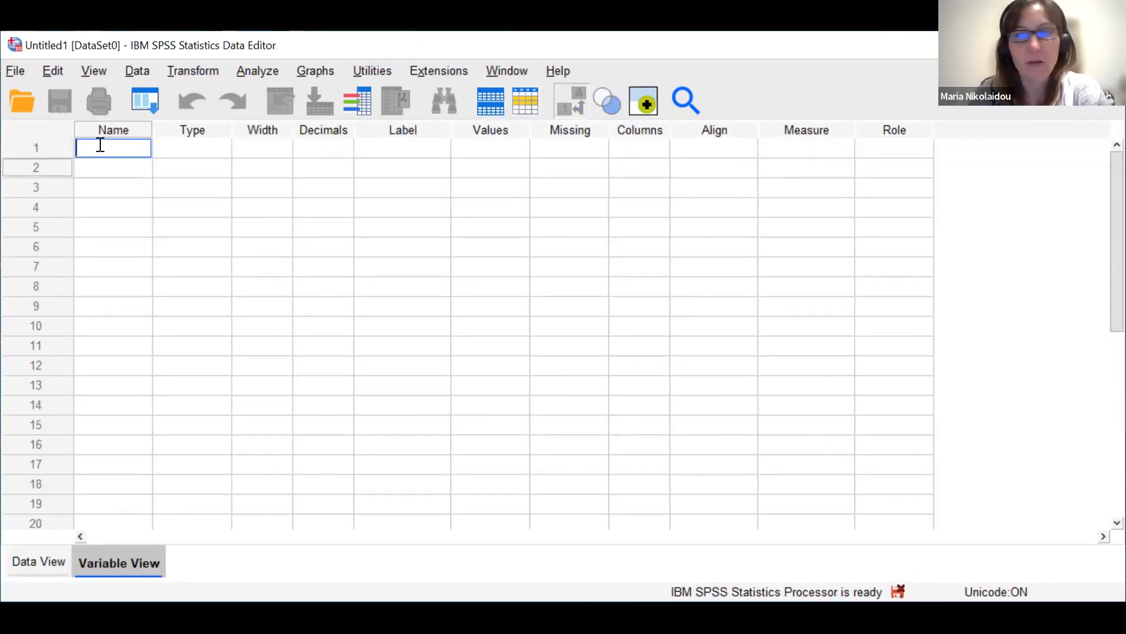
type("Participant")
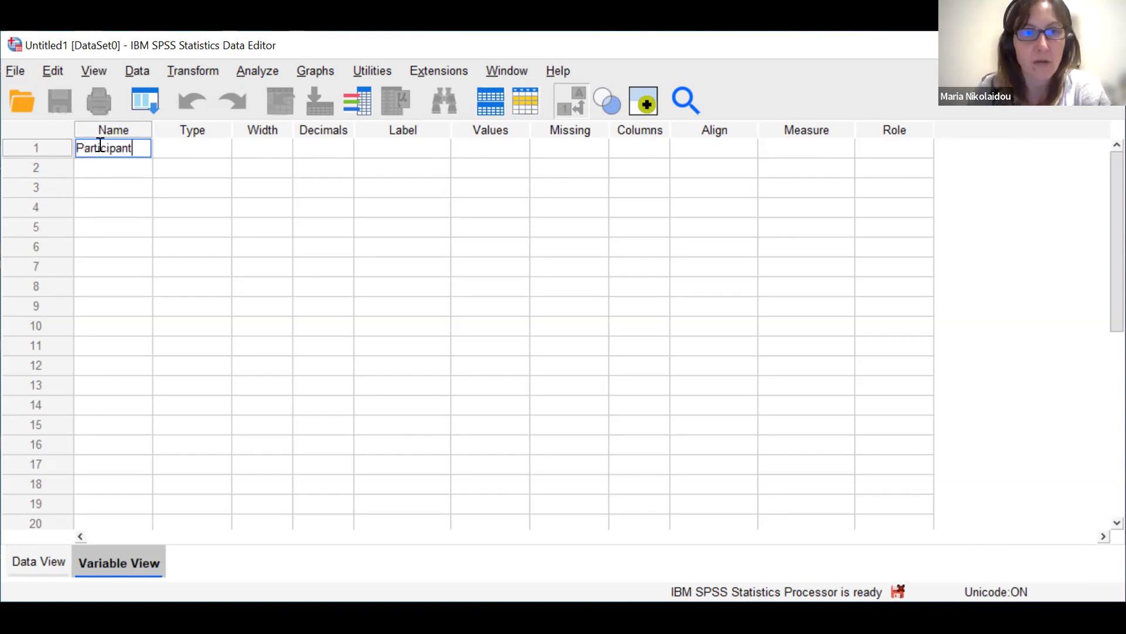
key("Return")
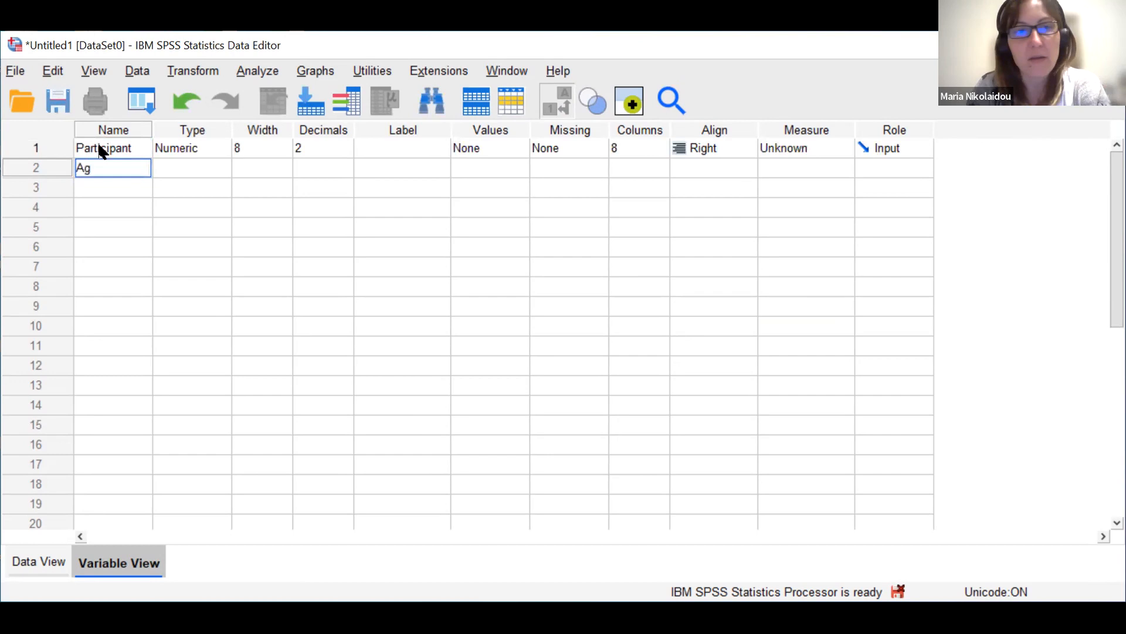
type("Age")
key("Return")
type("Gender")
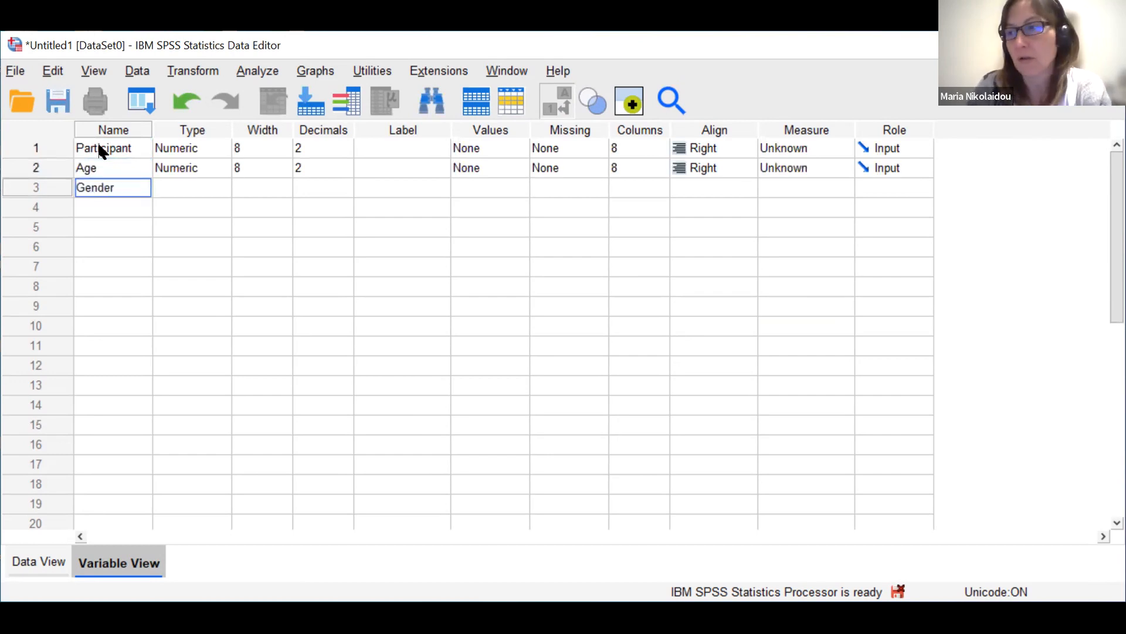
key("Return")
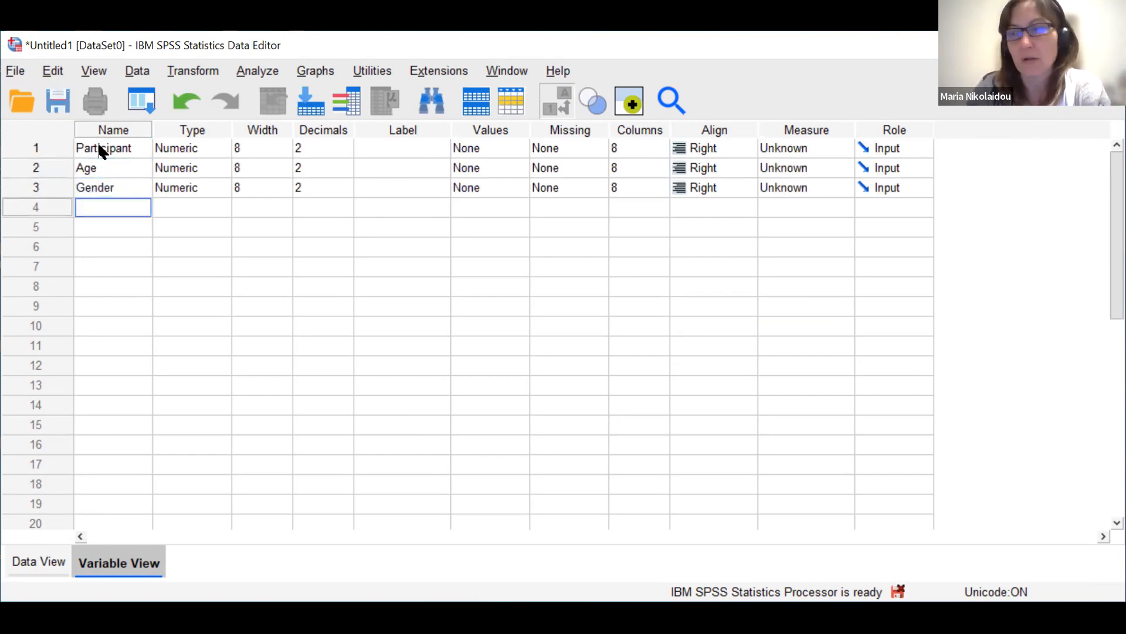
type("Therapy")
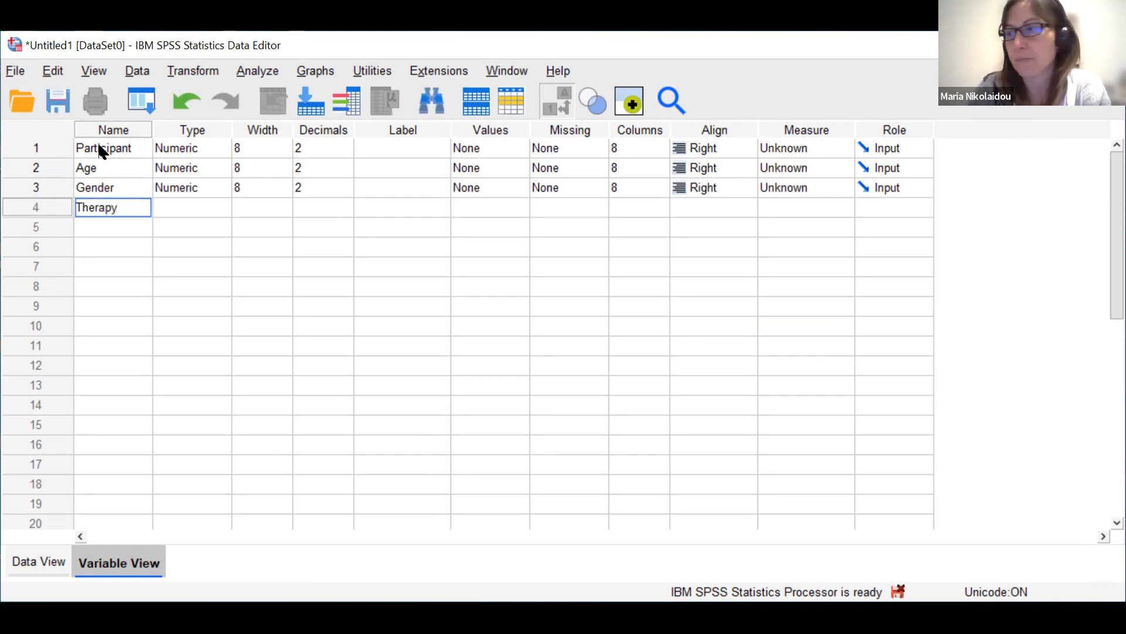
key("Return")
Try to add a fifth variable called Depression below Therapy
type("Derp")
key("BackSpace")
key("BackSpace")
type("pression")
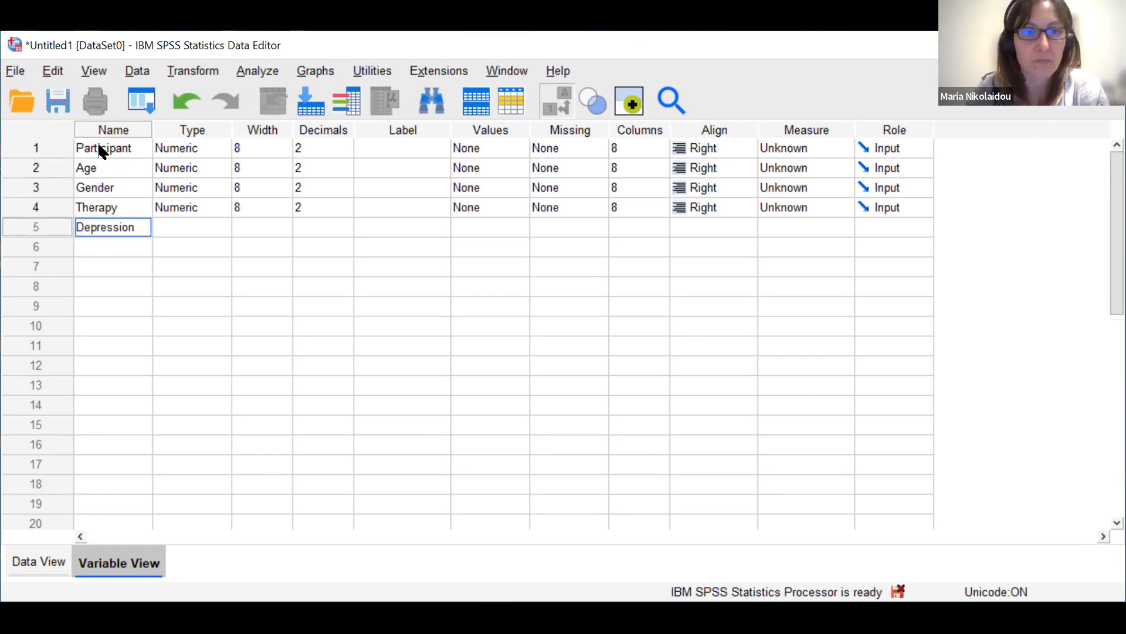
key("Return")
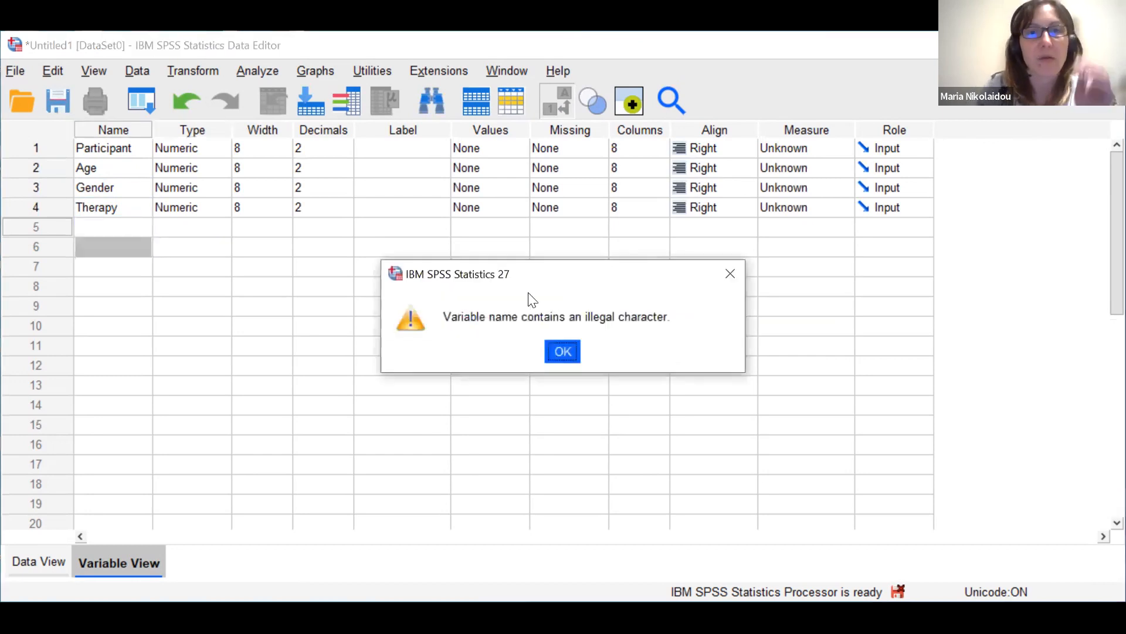
left_click(563, 351)
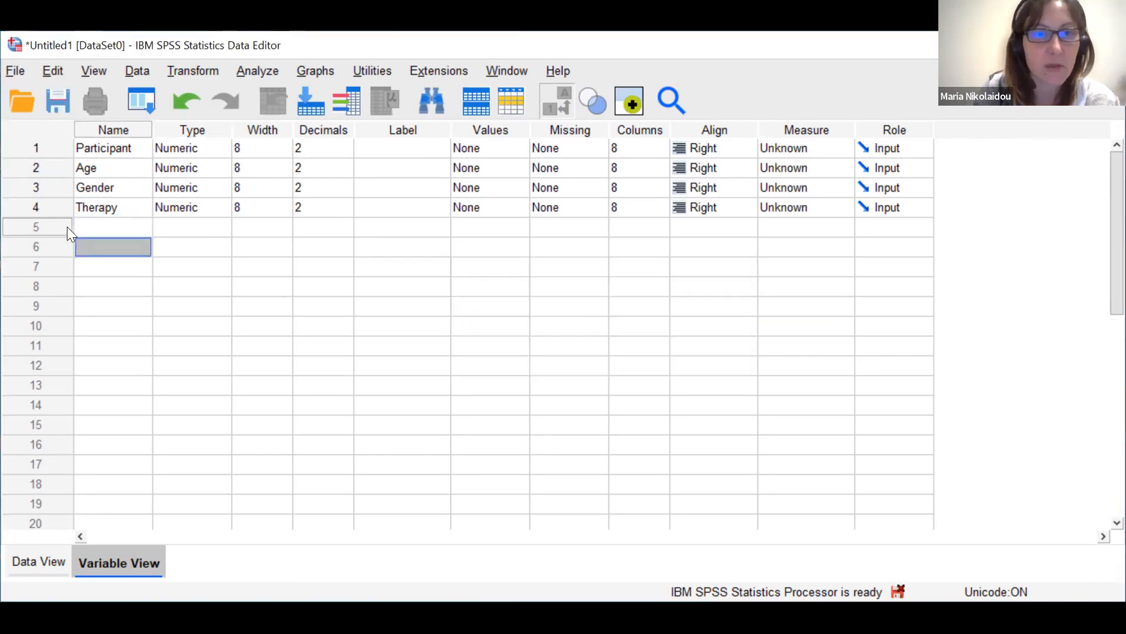
Enter Depression as the name of the fifth variable
left_click(101, 228)
type("Depr")
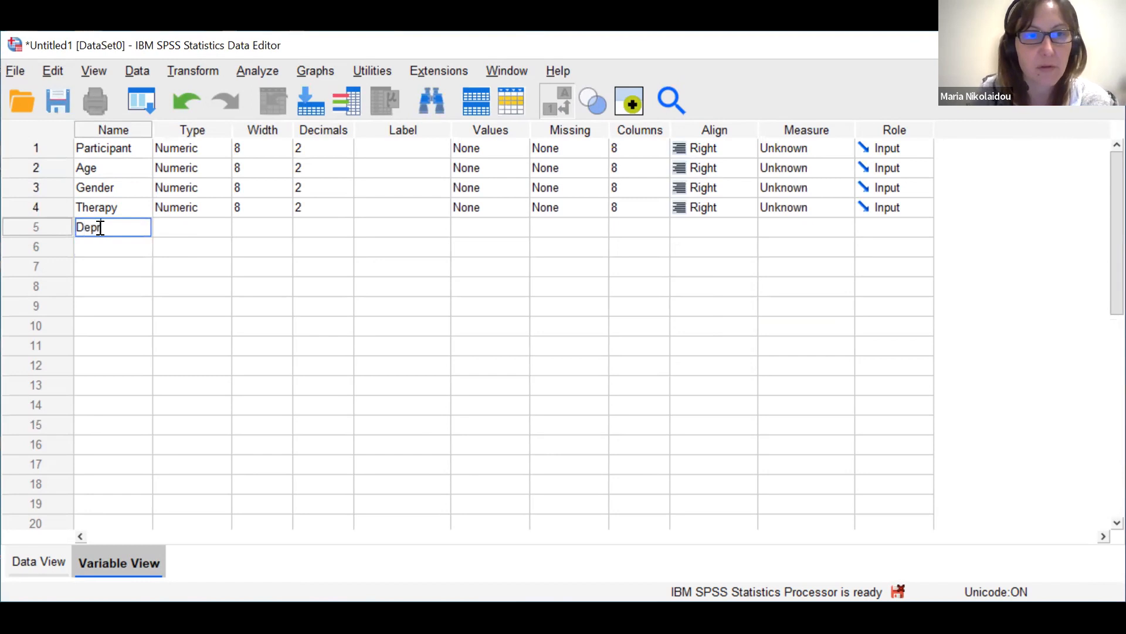
type("ession")
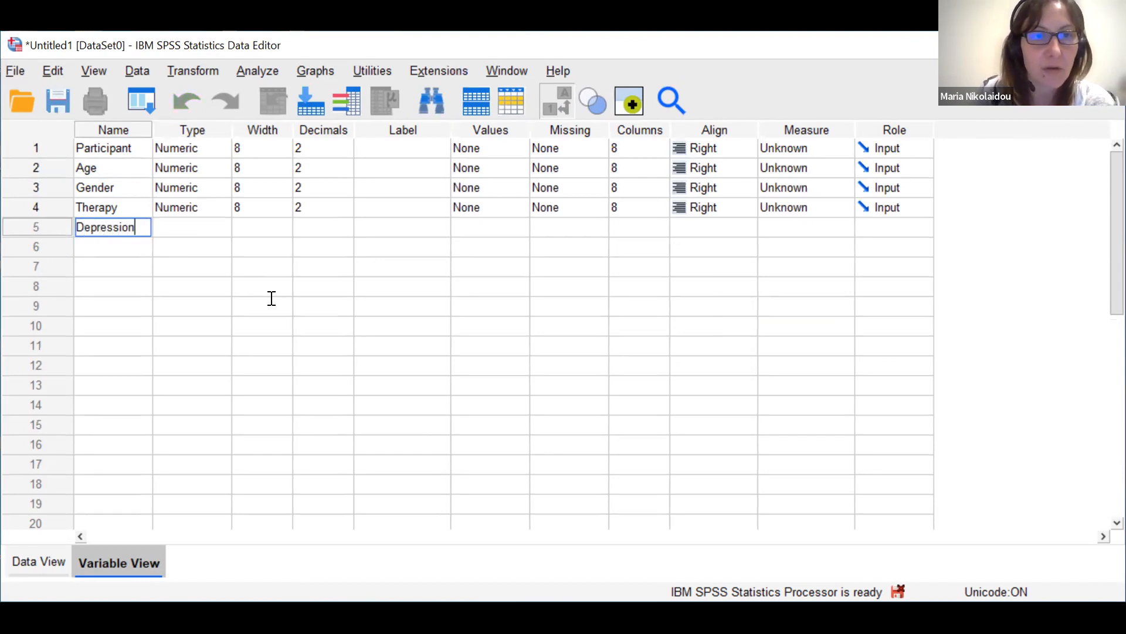
left_click(270, 305)
Review the variable type options for Participant and leave them without making a change
left_click(220, 150)
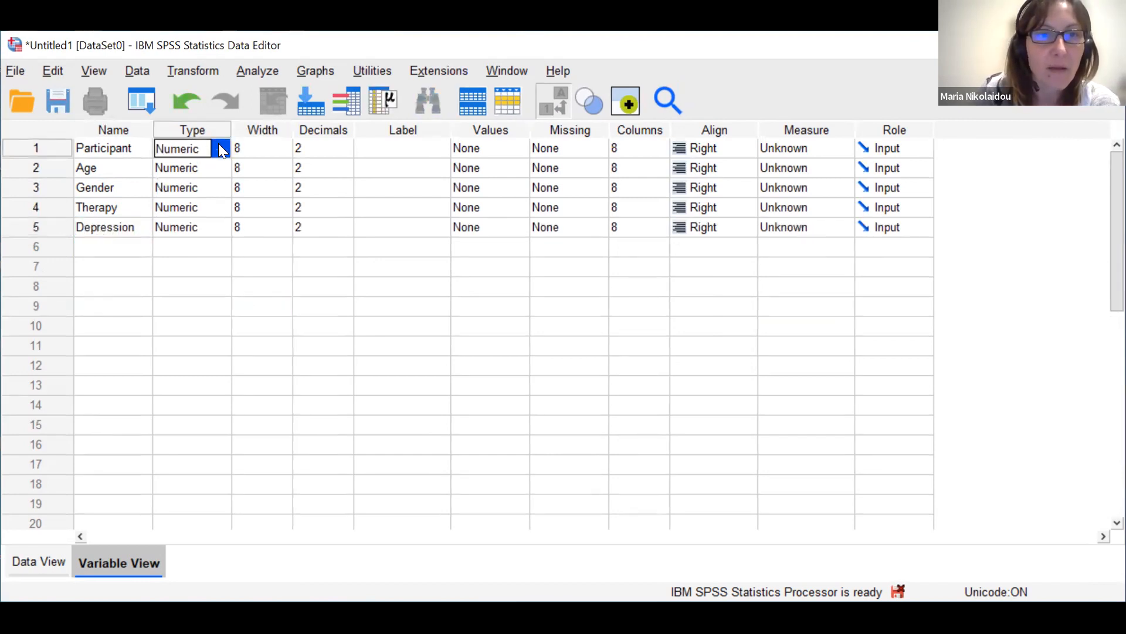
left_click(222, 150)
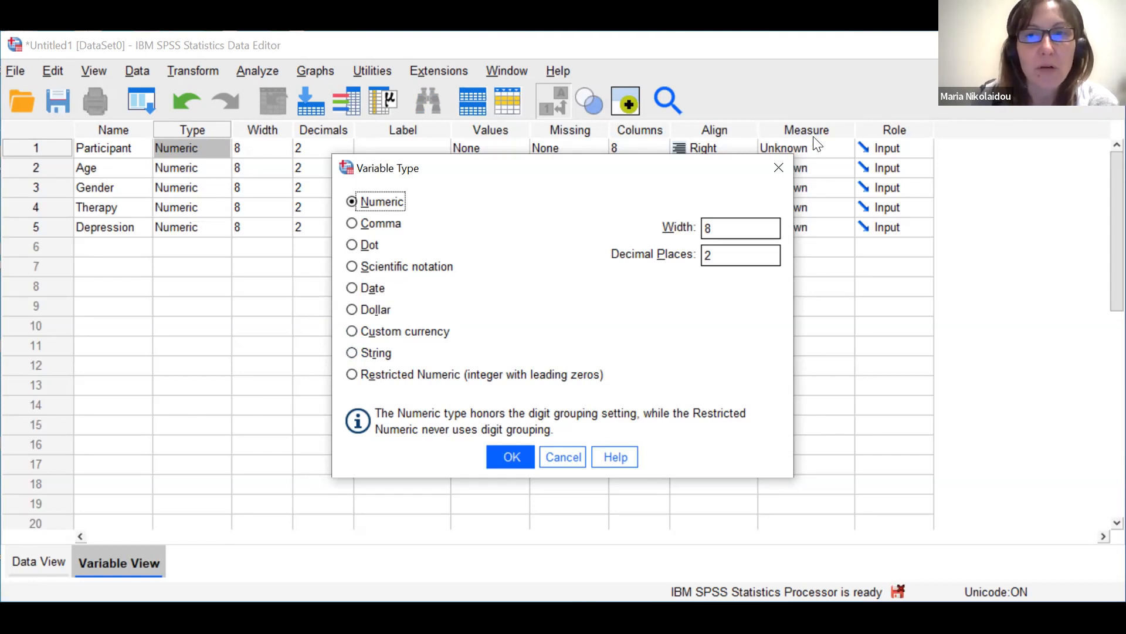
left_click(777, 167)
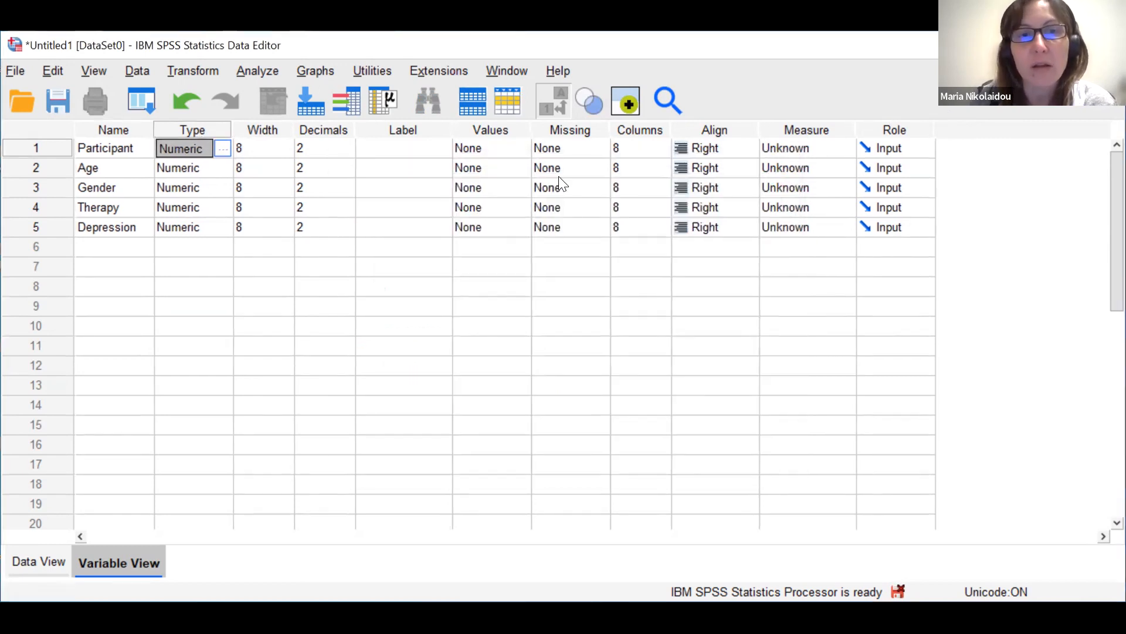
Examine the Width, Columns and Decimals attributes of the variables and compare them with the data grid
left_click(250, 130)
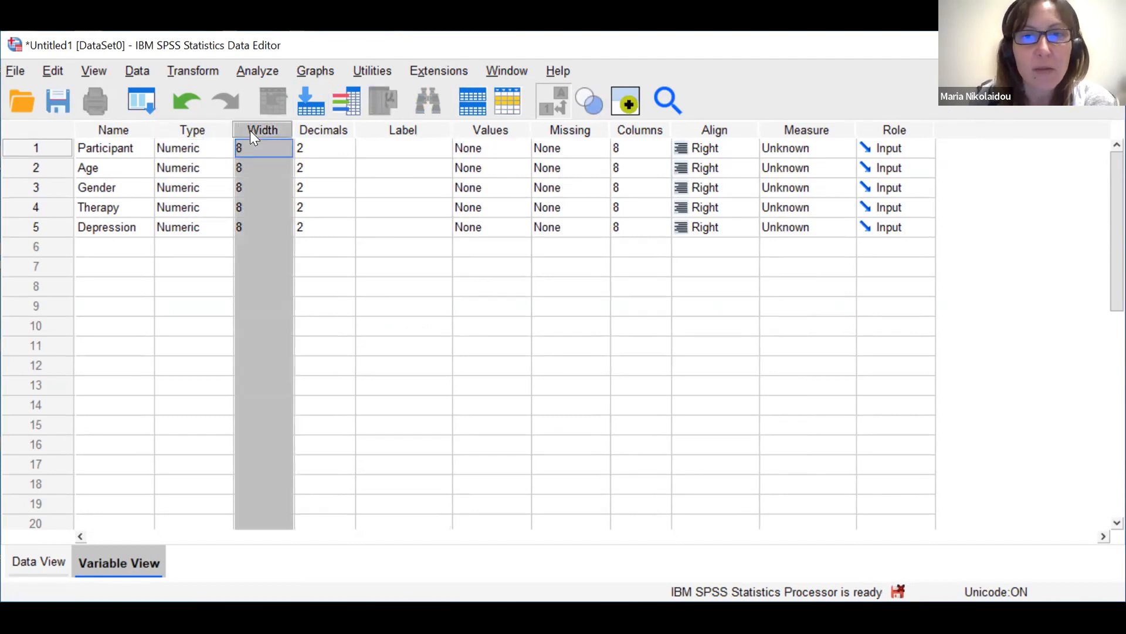
left_click(640, 123)
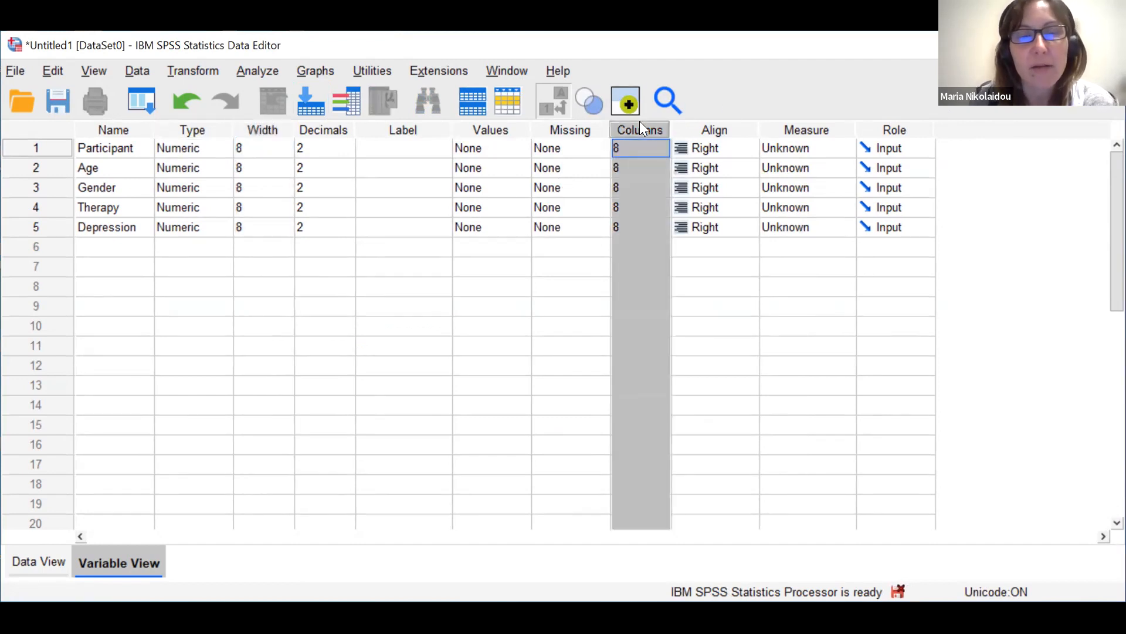
left_click(264, 132)
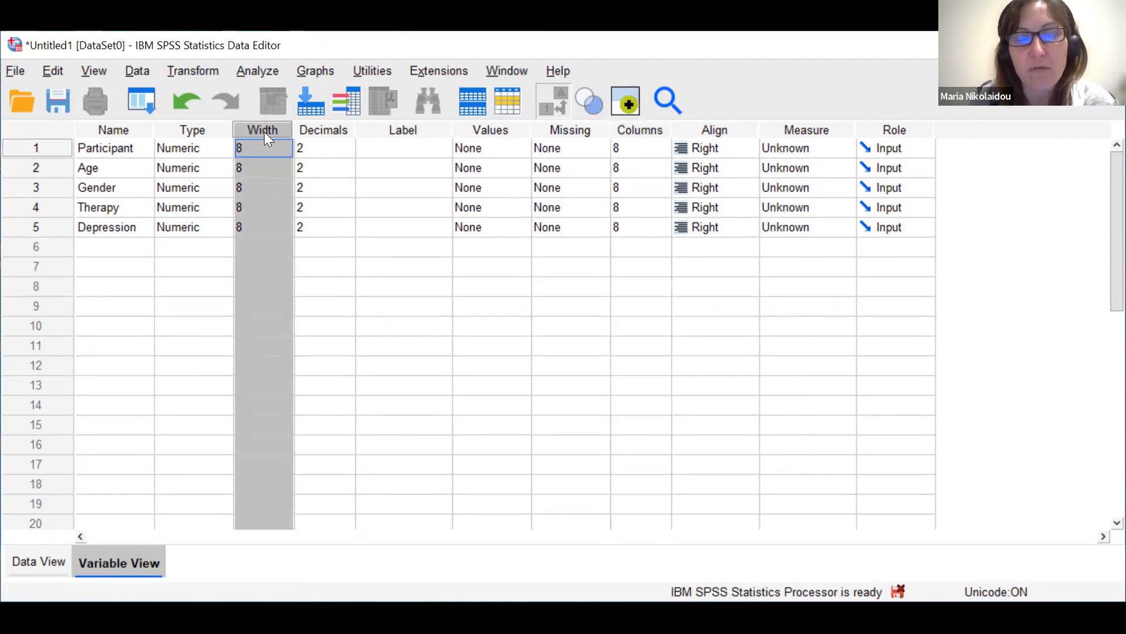
left_click(644, 129)
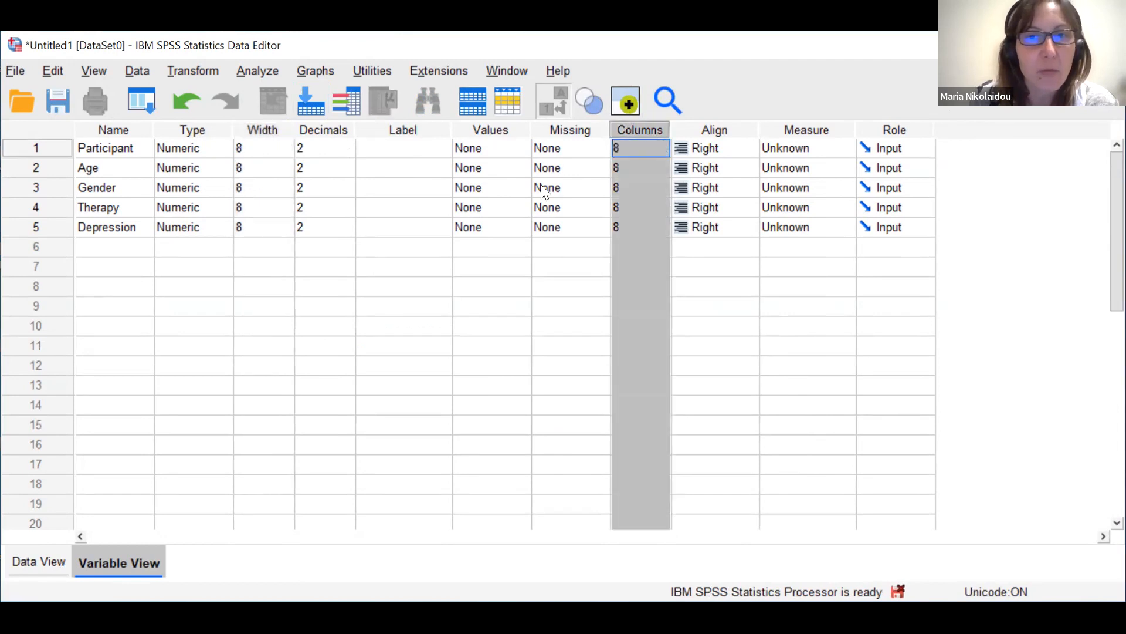
left_click(27, 545)
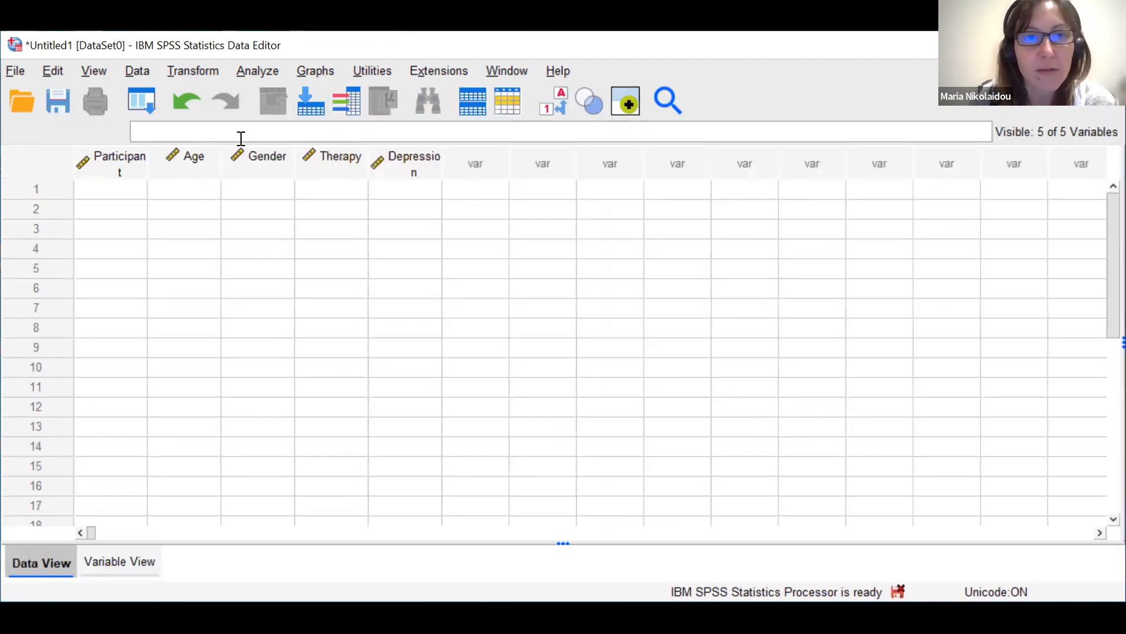
left_click(129, 567)
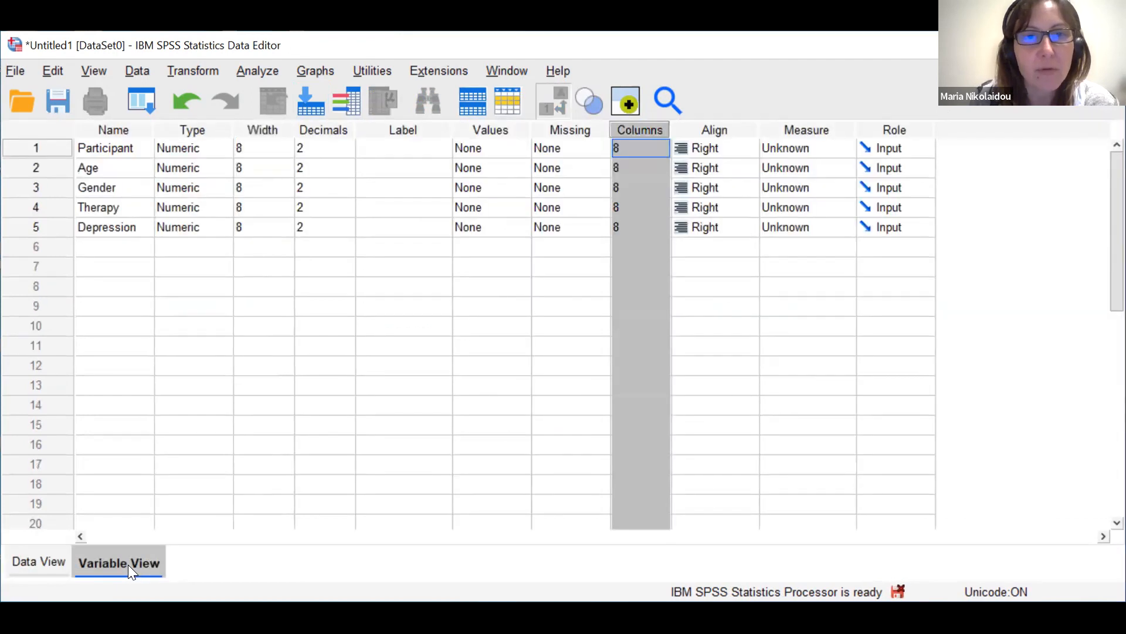
left_click(341, 149)
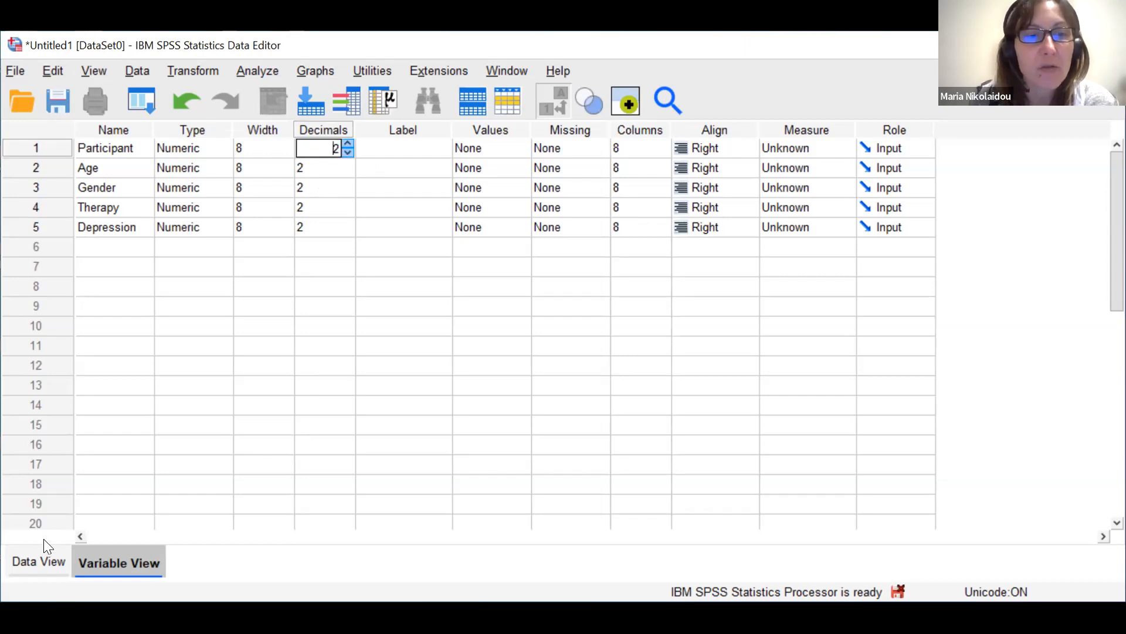
left_click(40, 555)
left_click(134, 553)
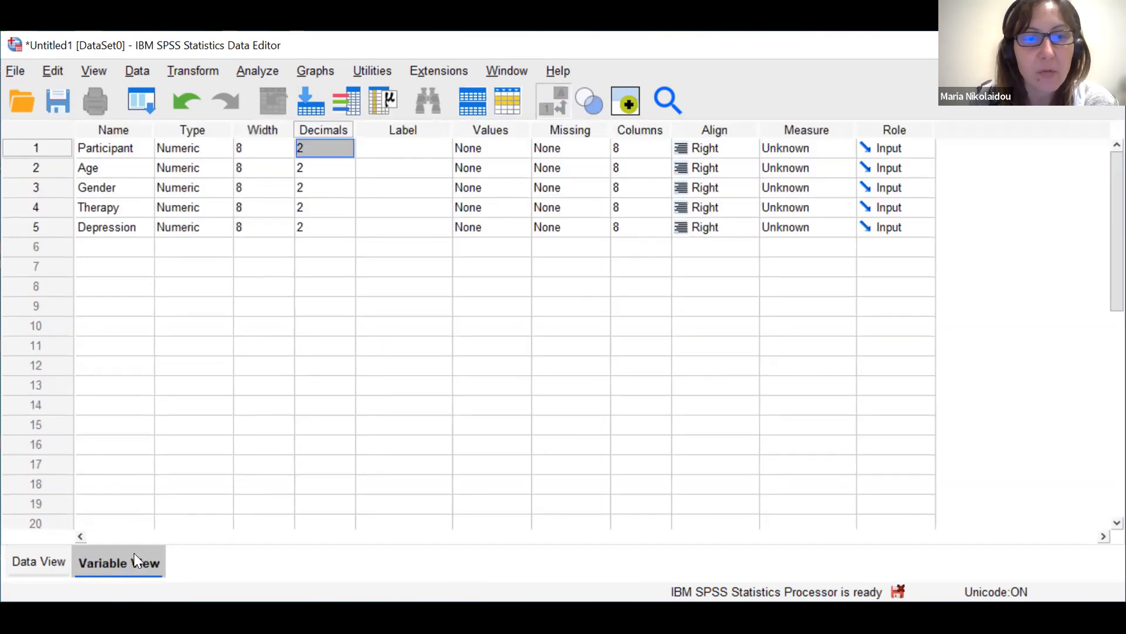
Label the Therapy variable as "Type of Therapy"
left_click(389, 146)
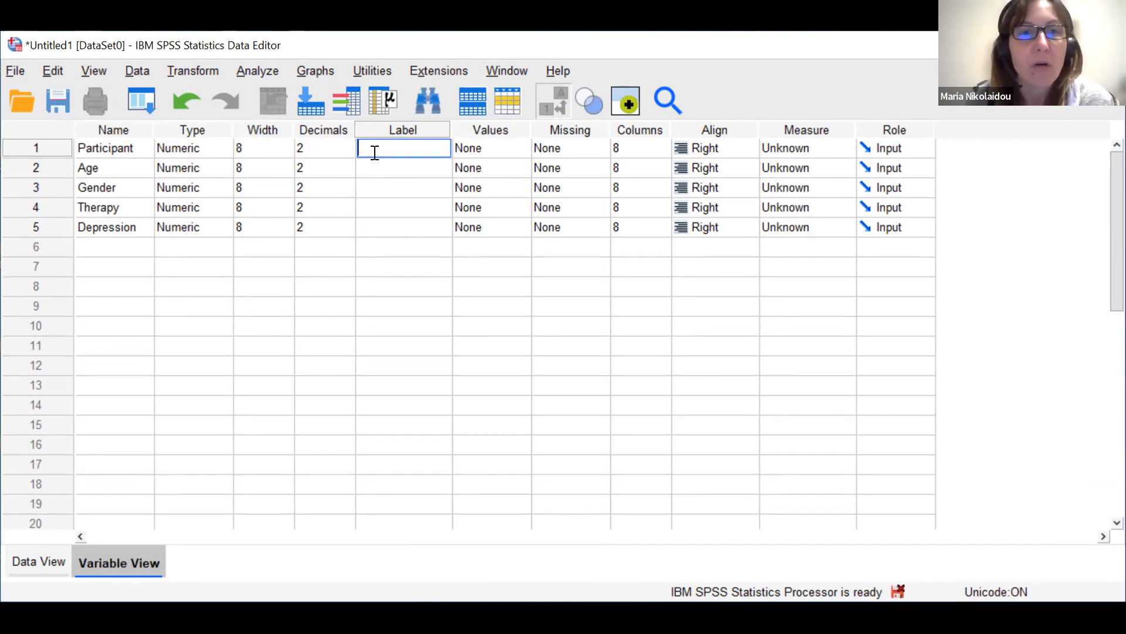
left_click(367, 205)
type("T")
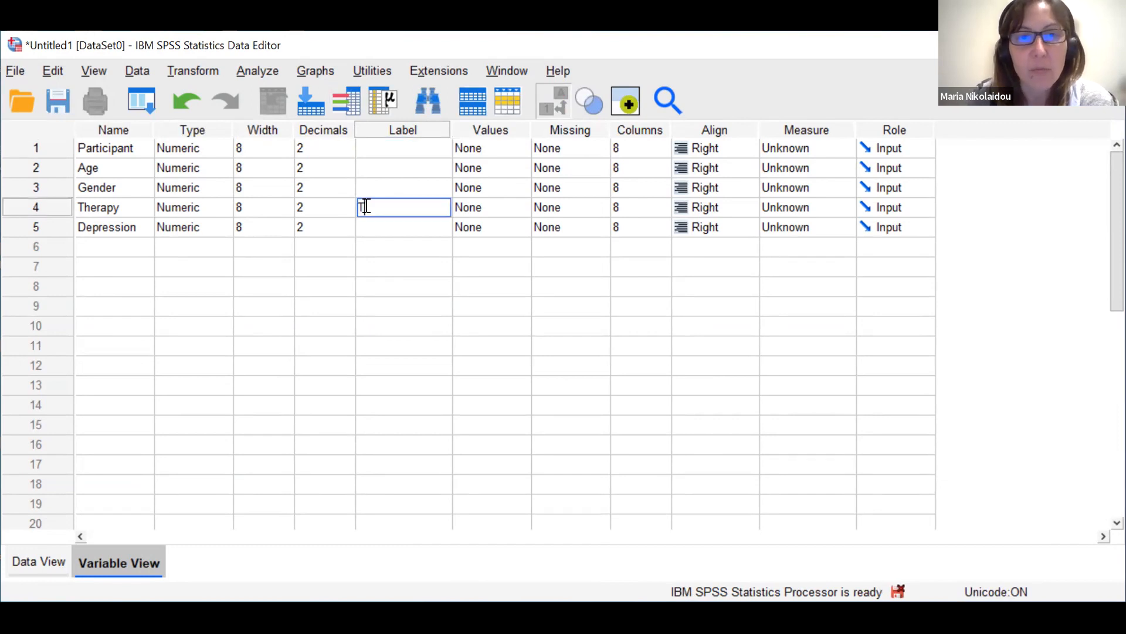
type("ype of T")
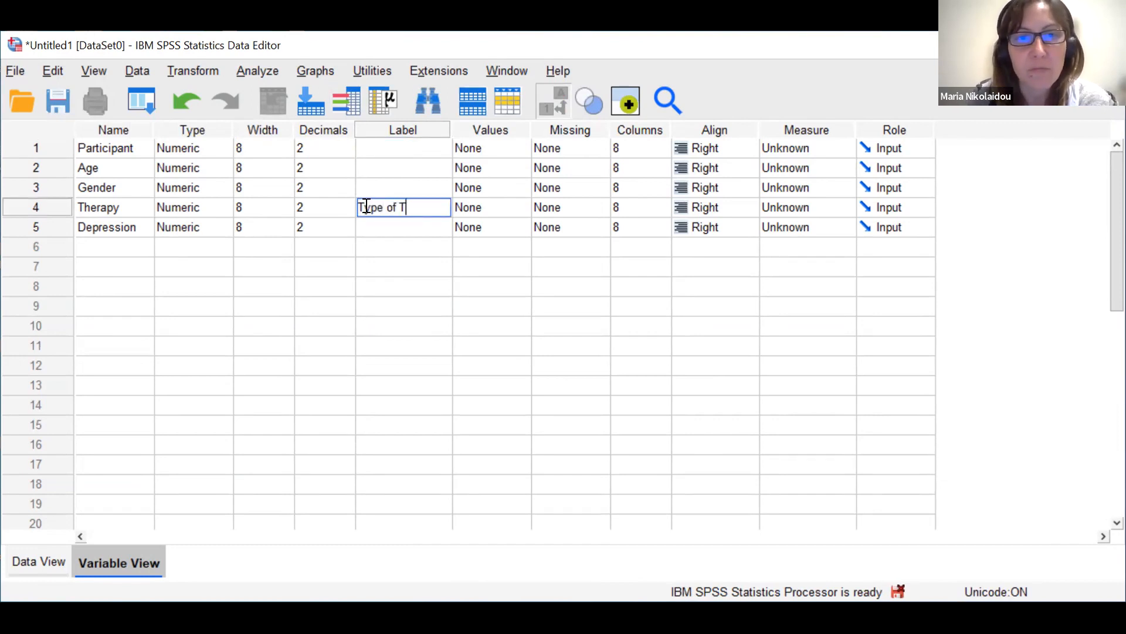
type("hera")
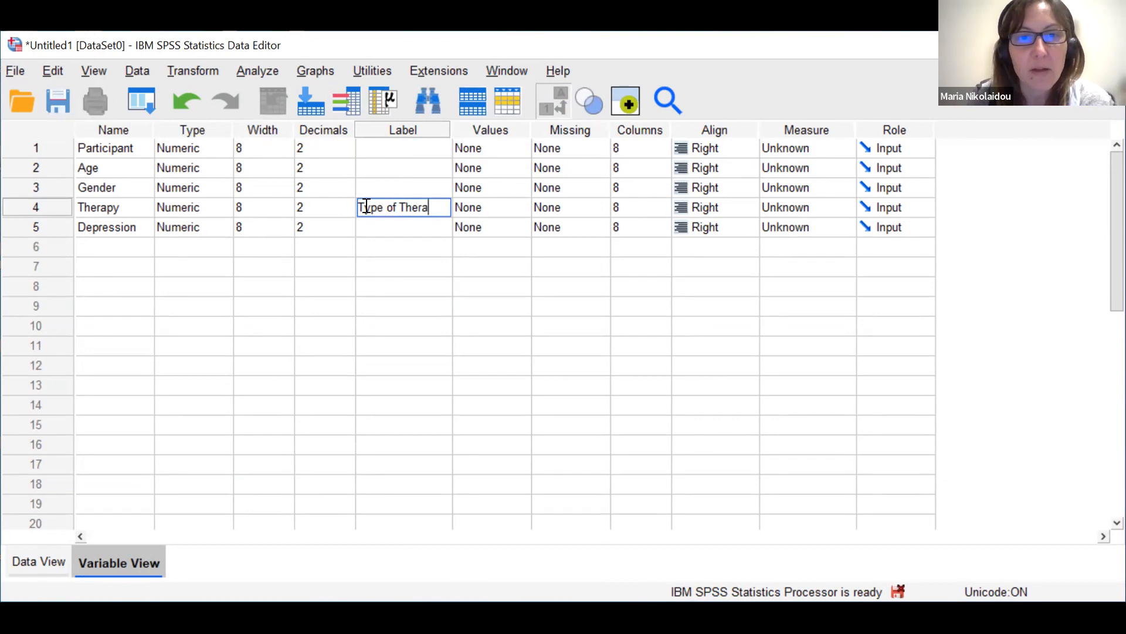
type("py")
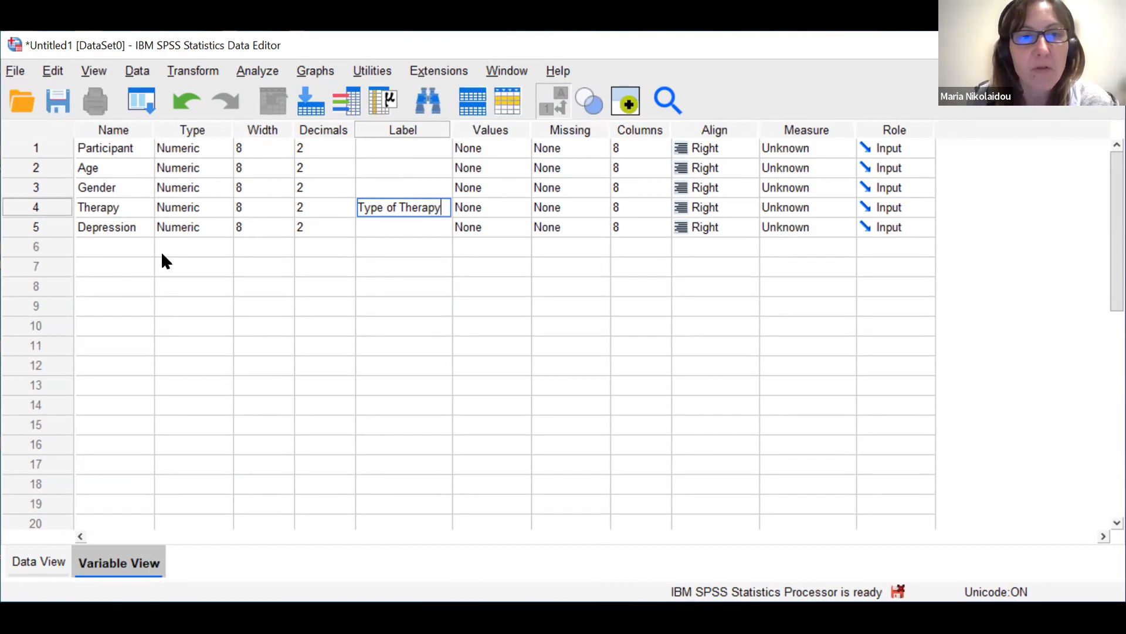
left_click(117, 208)
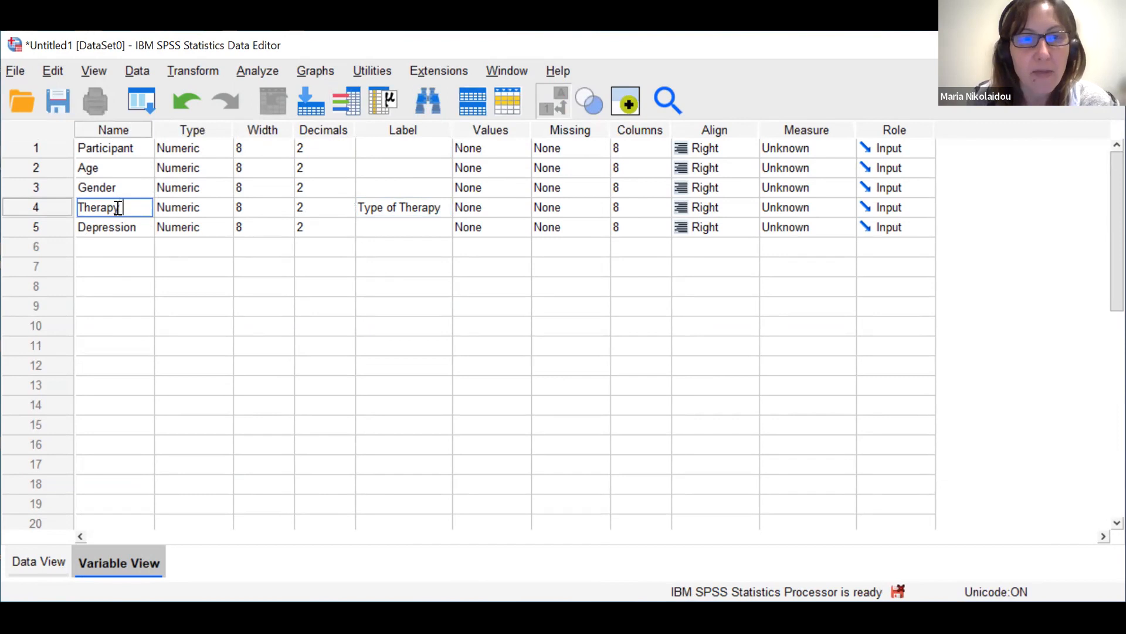
left_click(201, 340)
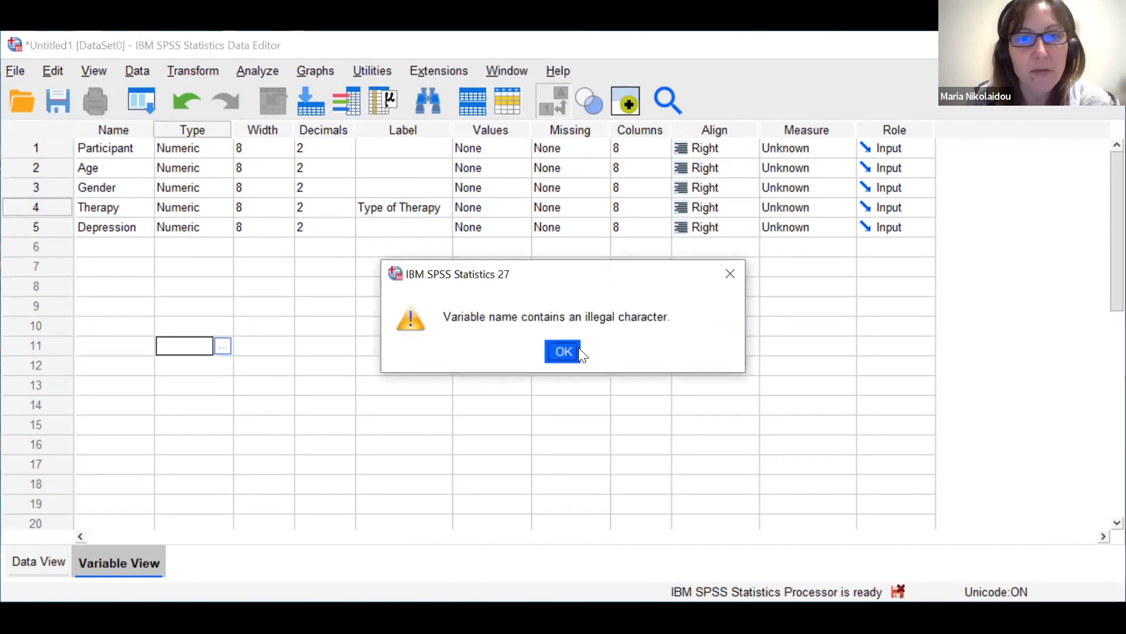
left_click(563, 351)
left_click(244, 313)
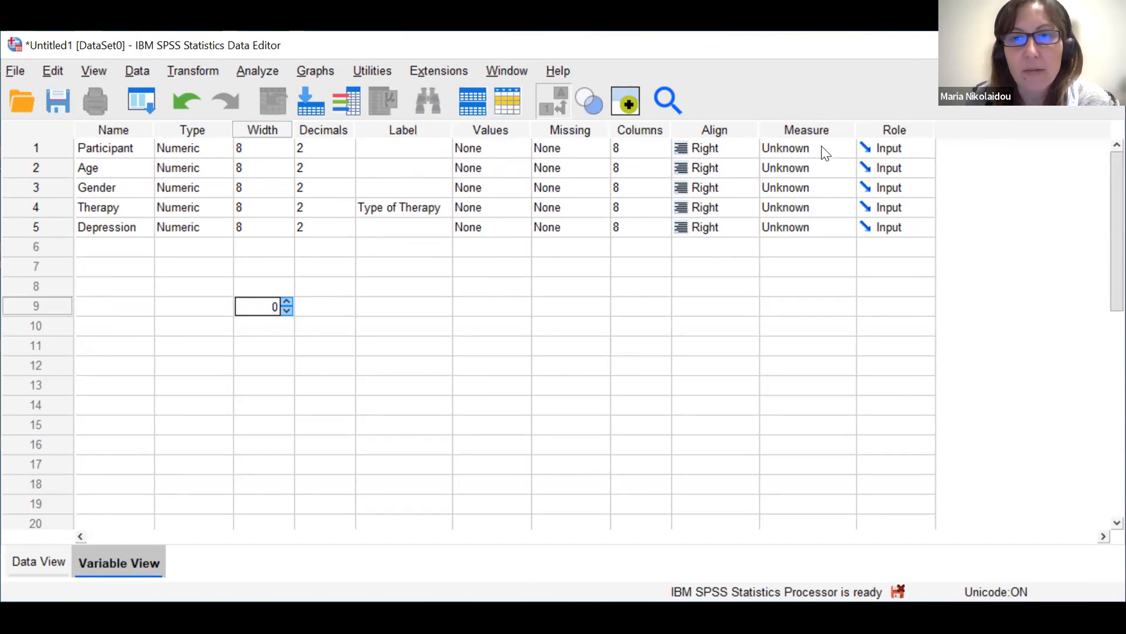
Set the measurement level of Participant to Ordinal and that of Age to Scale
left_click_drag(822, 147, 783, 167)
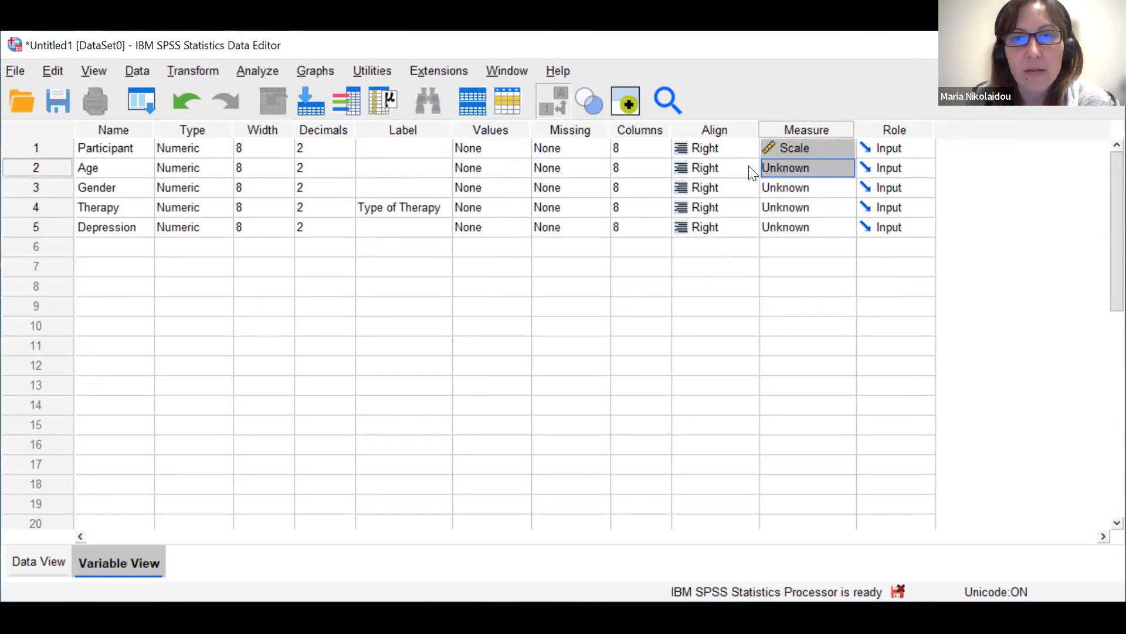
left_click(818, 147)
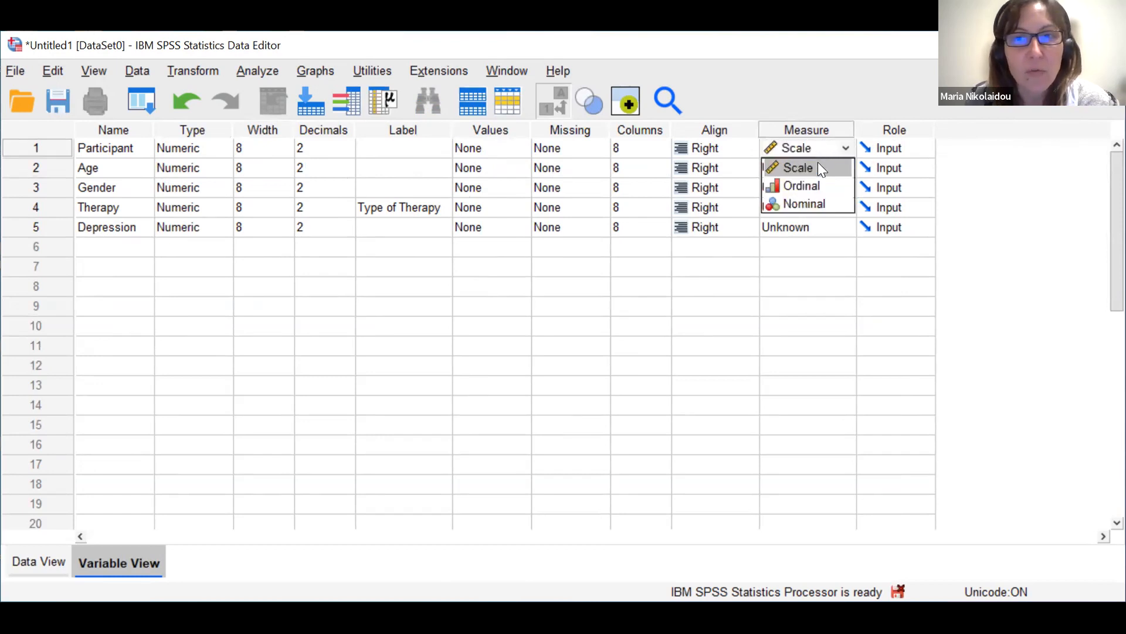
left_click(822, 183)
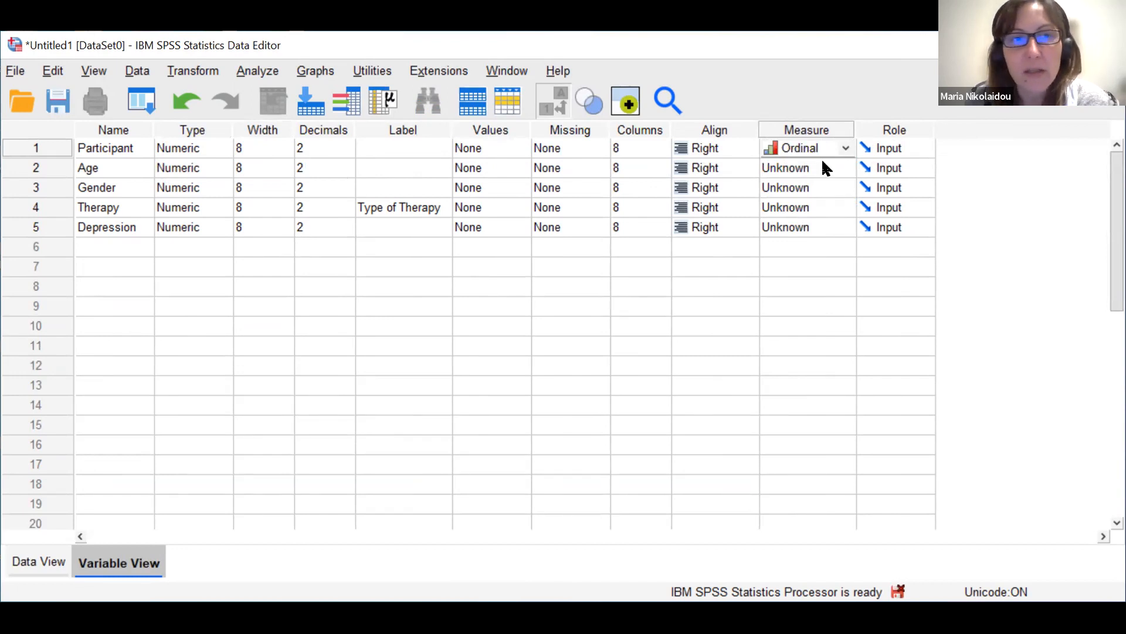
left_click(823, 169)
left_click(815, 186)
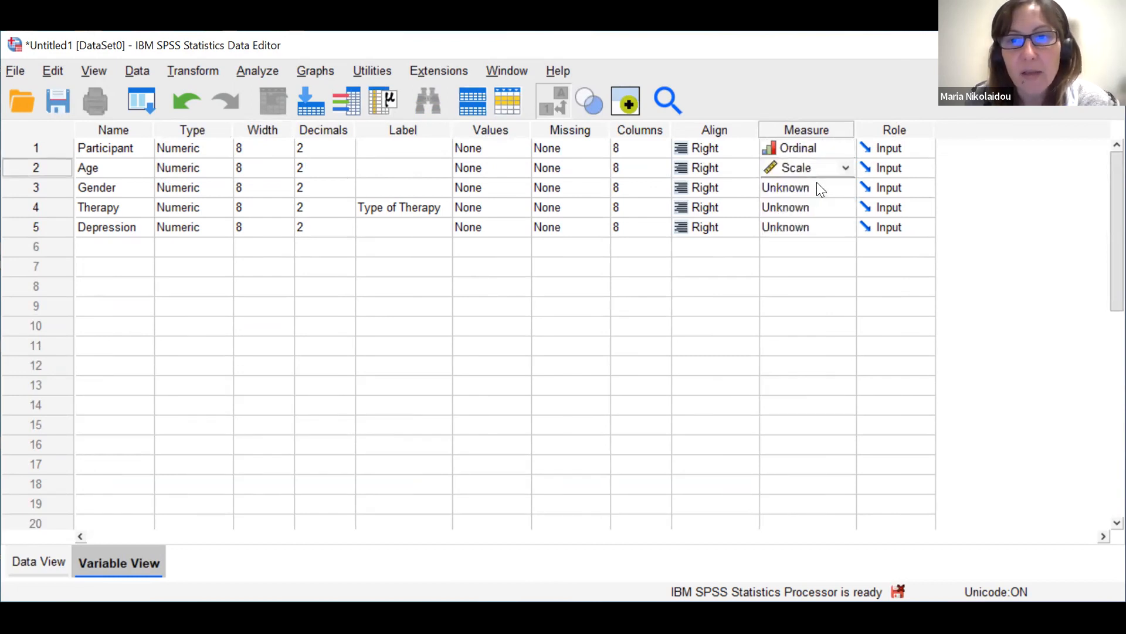
Set the measurement level of Gender and Therapy to Nominal and that of Depression to Scale
left_click(823, 187)
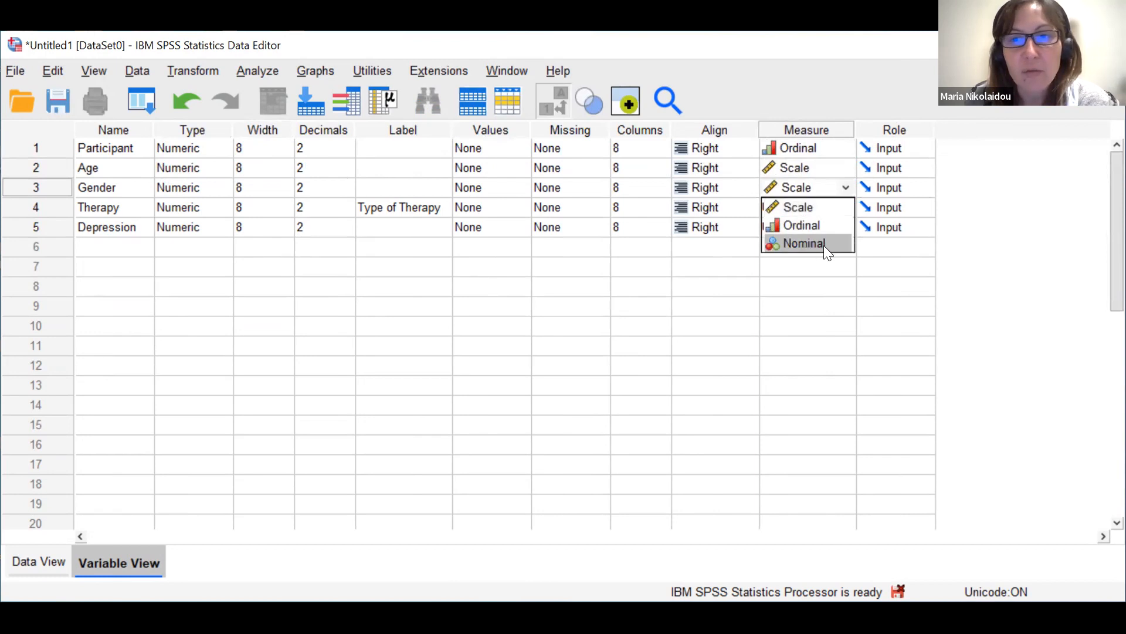
left_click(824, 245)
left_click(831, 206)
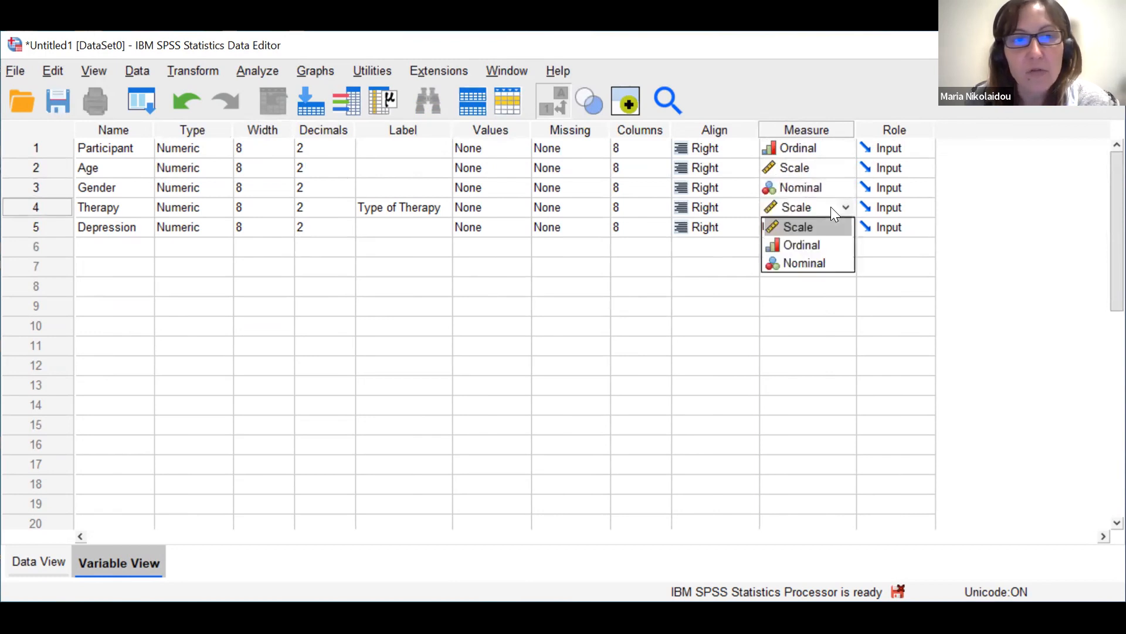
left_click(821, 264)
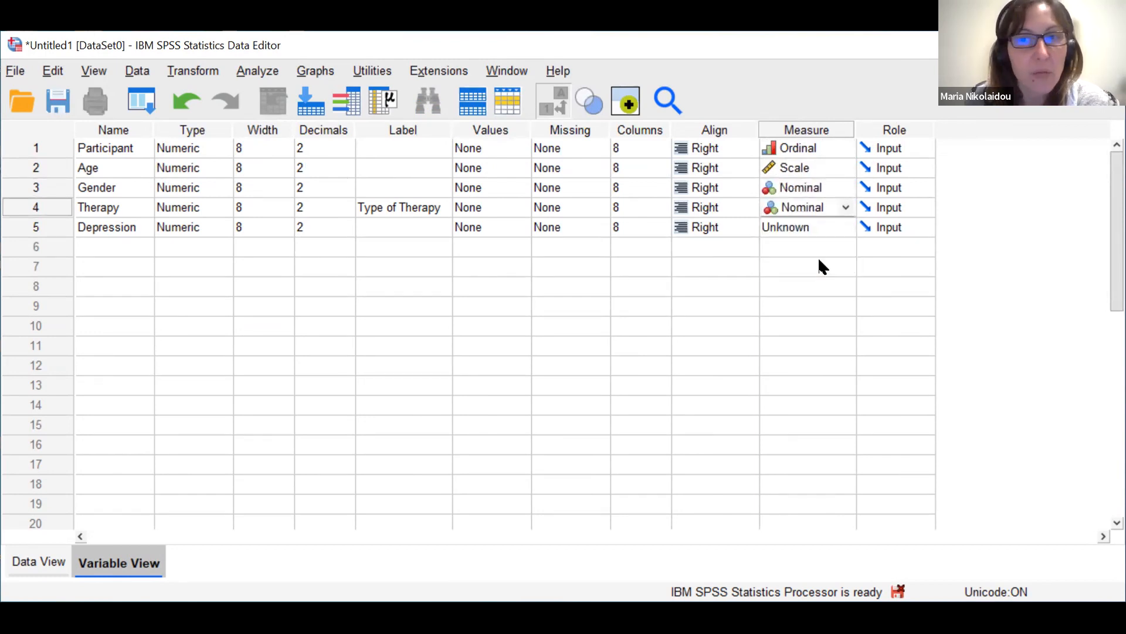
left_click(845, 227)
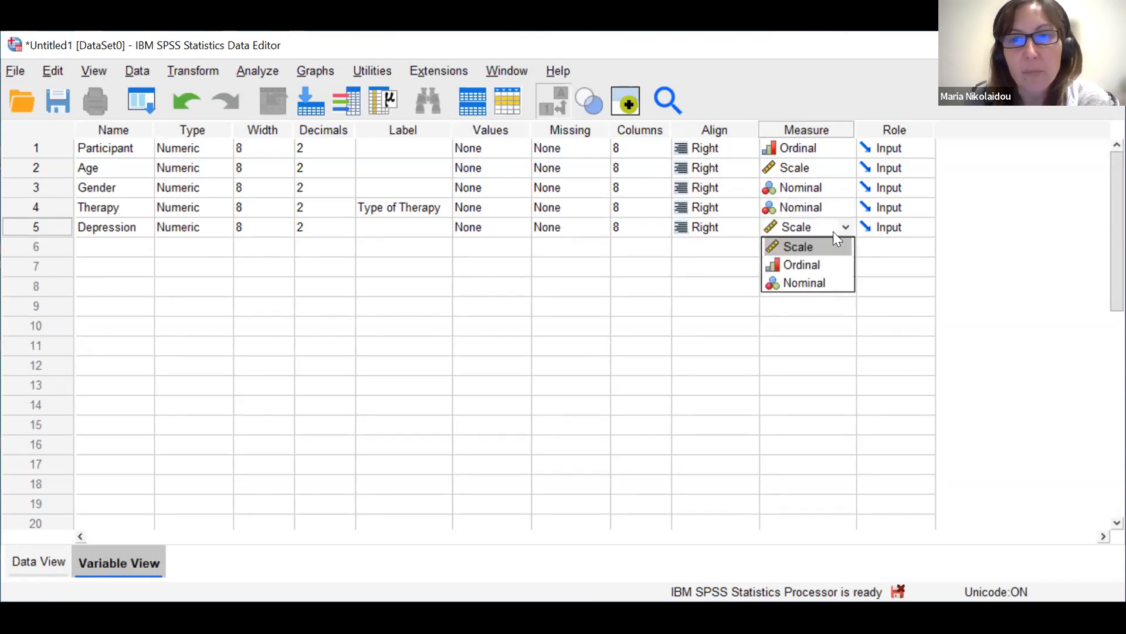
left_click(812, 247)
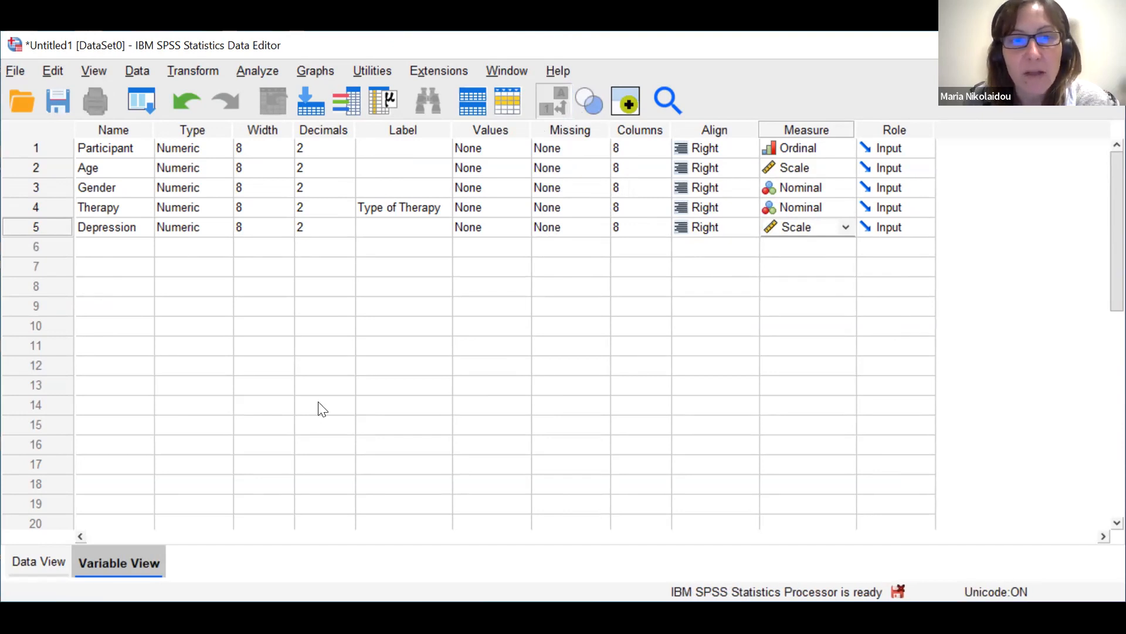
Enter the participant numbers 1 to 15 in rows 1 to 15 of the Participant column in the data grid
left_click(23, 563)
left_click(89, 206)
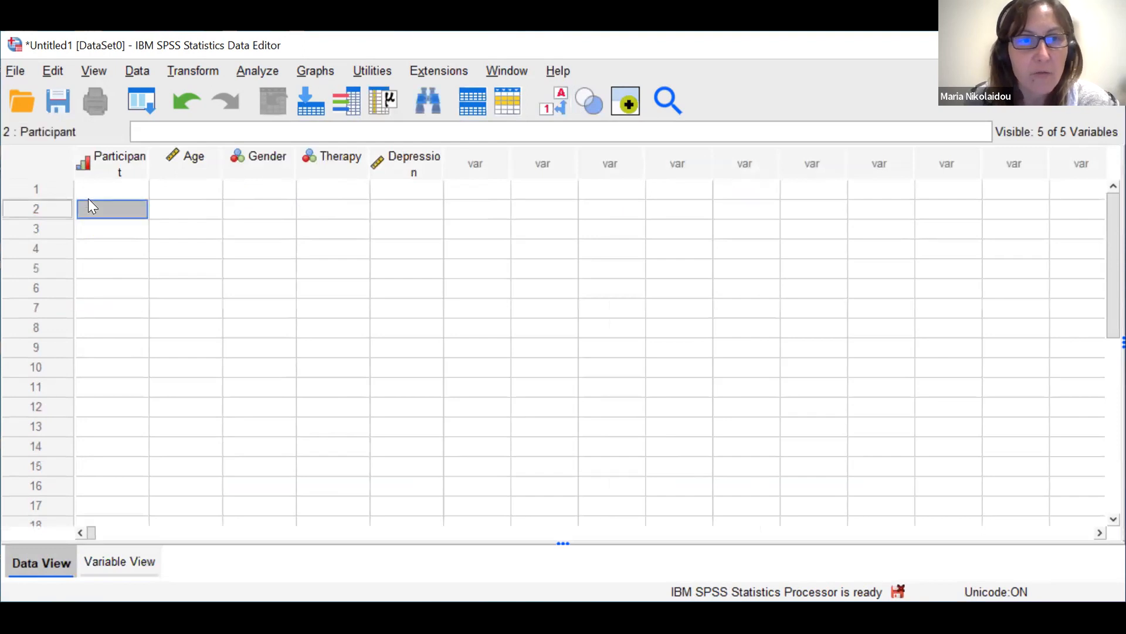
key("Up")
type("1")
key("Return")
type("2")
key("Return")
type("3")
key("Return")
type("4")
key("Return")
type("5")
key("Return")
type("6")
key("Return")
type("7")
key("Return")
type("8")
key("Return")
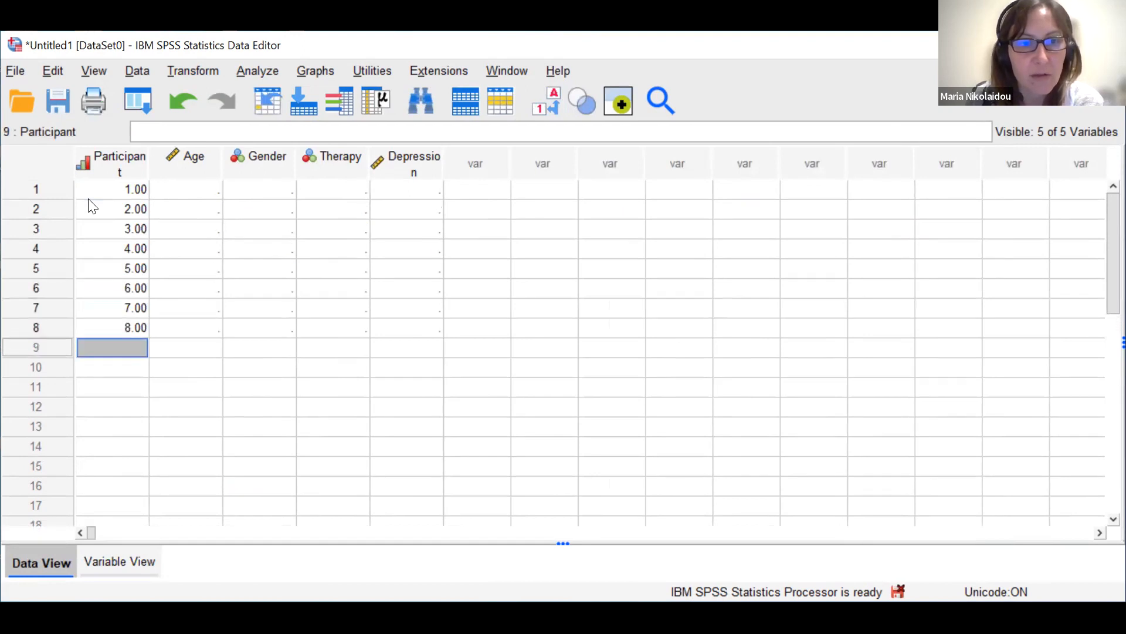
type("9")
key("Return")
key("Return")
key("Up")
type("10")
key("Return")
type("11")
key("Return")
type("12")
key("Return")
type("13")
key("BackSpace")
type("3")
key("Return")
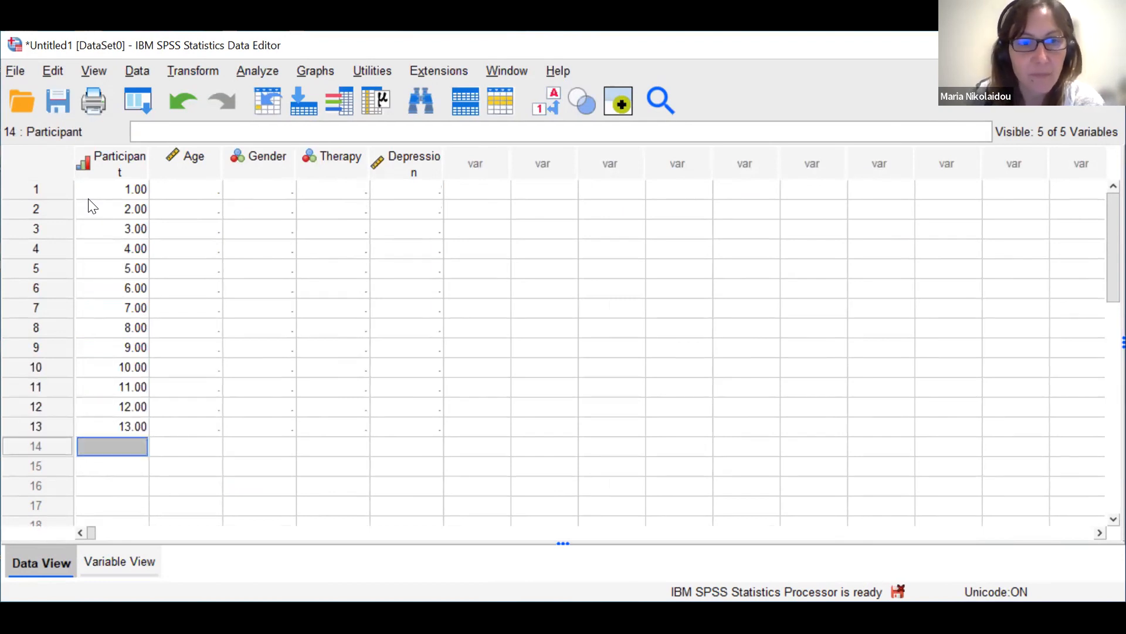
type("14")
key("Return")
type("15")
key("Return")
key("Up")
key("Up")
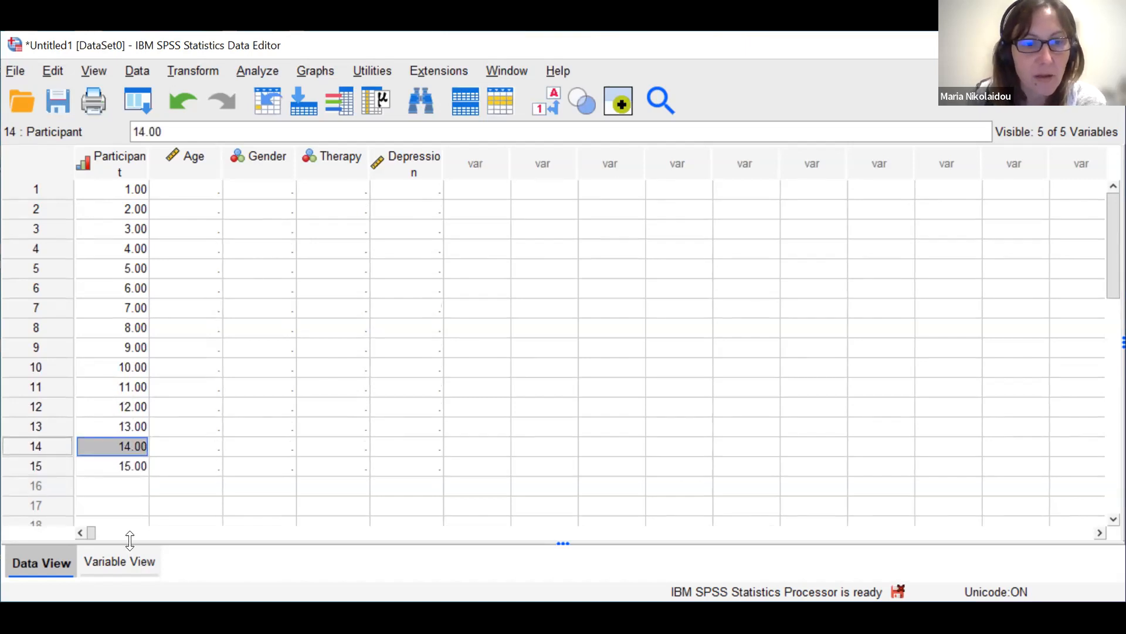
Set the number of decimals of the Participant variable to 0
left_click(116, 561)
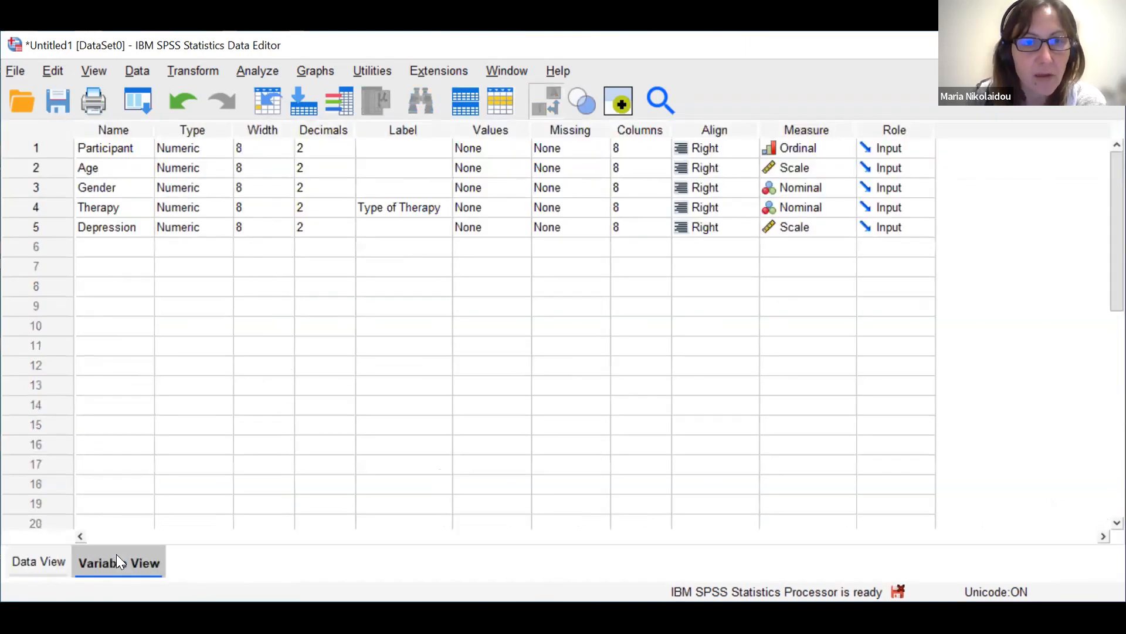
left_click(340, 148)
left_click(348, 153)
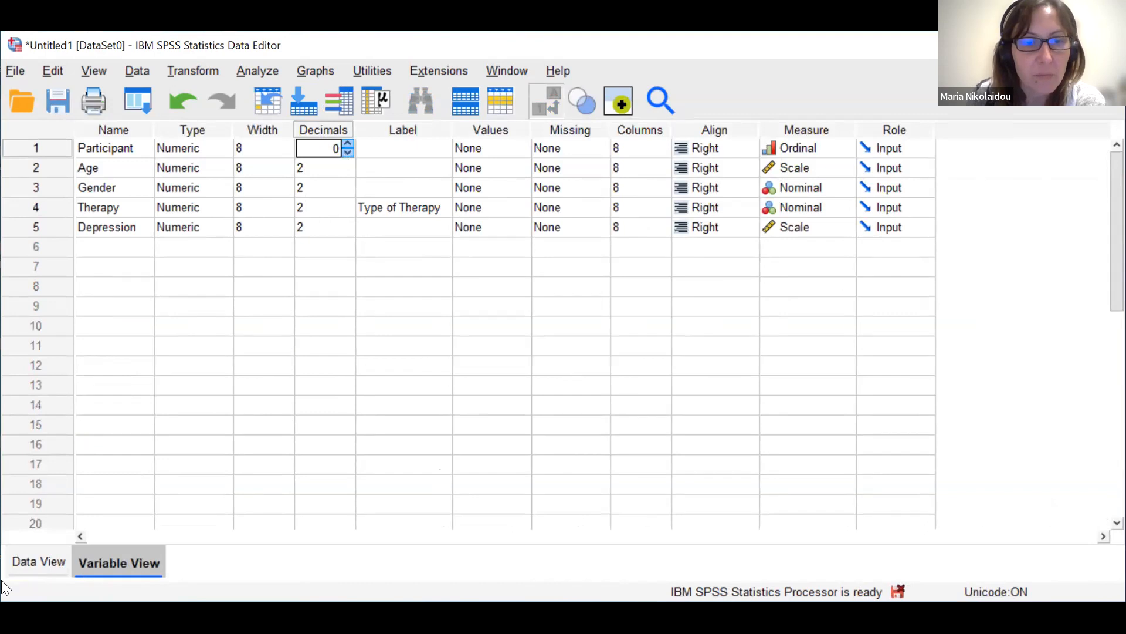
Enter the ages 30, 45, 23, 18 and 50 for participants 1 to 5 in the data grid
left_click(24, 558)
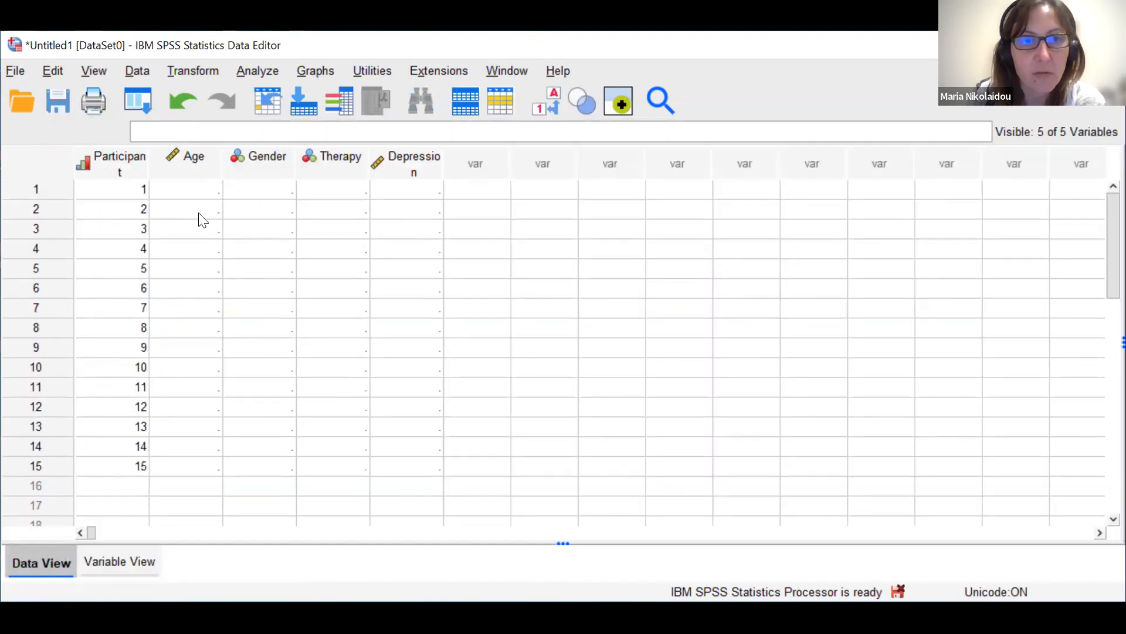
left_click(198, 193)
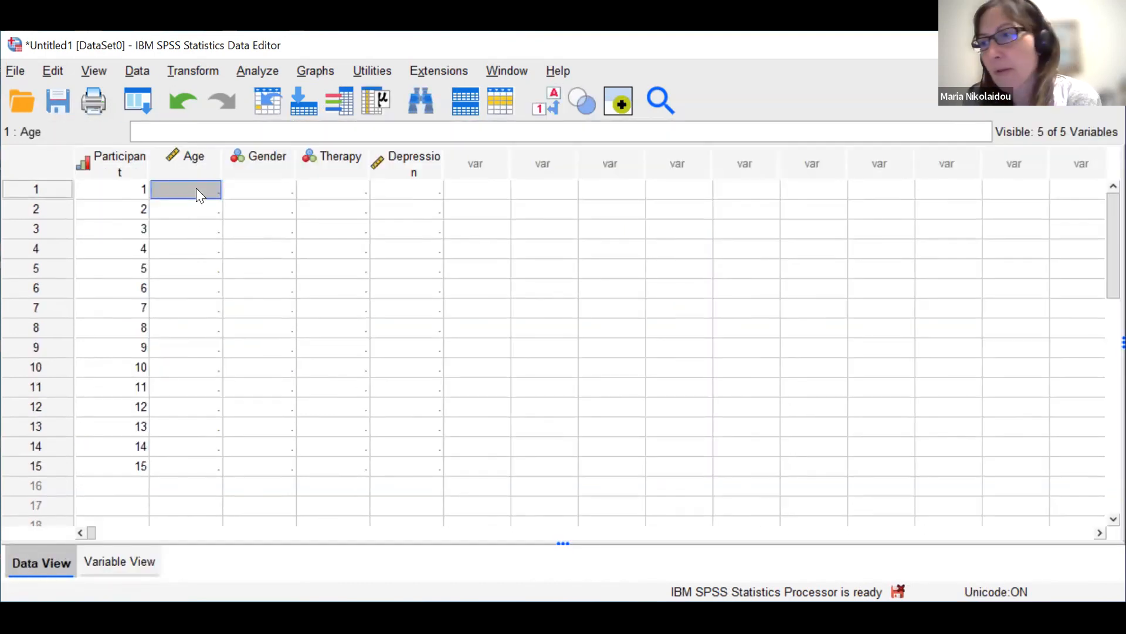
type("30")
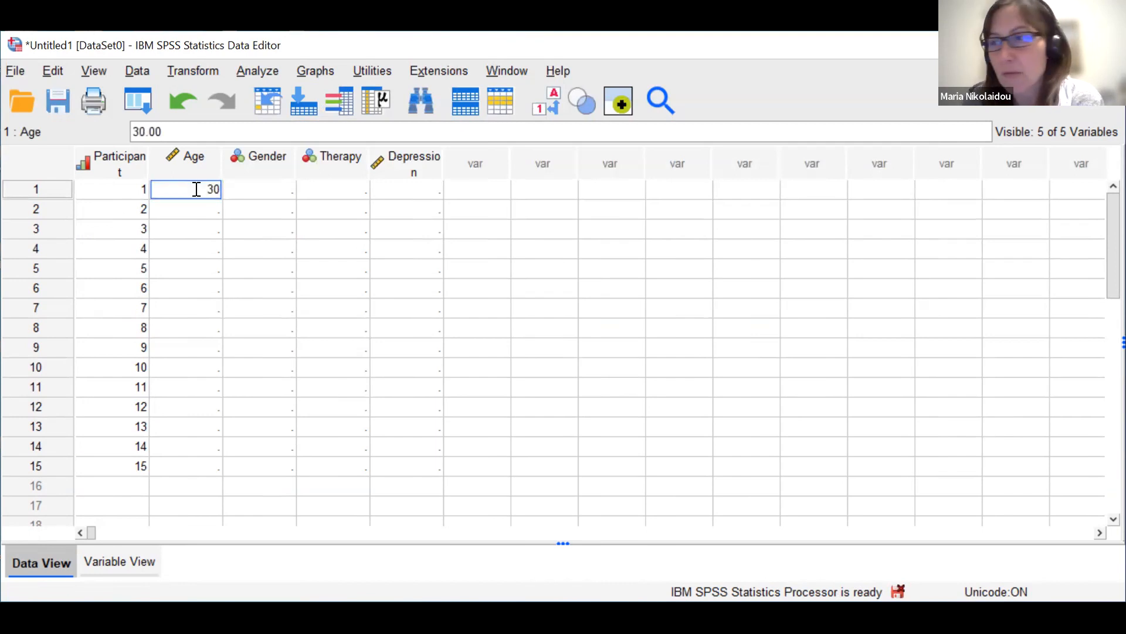
key("Return")
type("45")
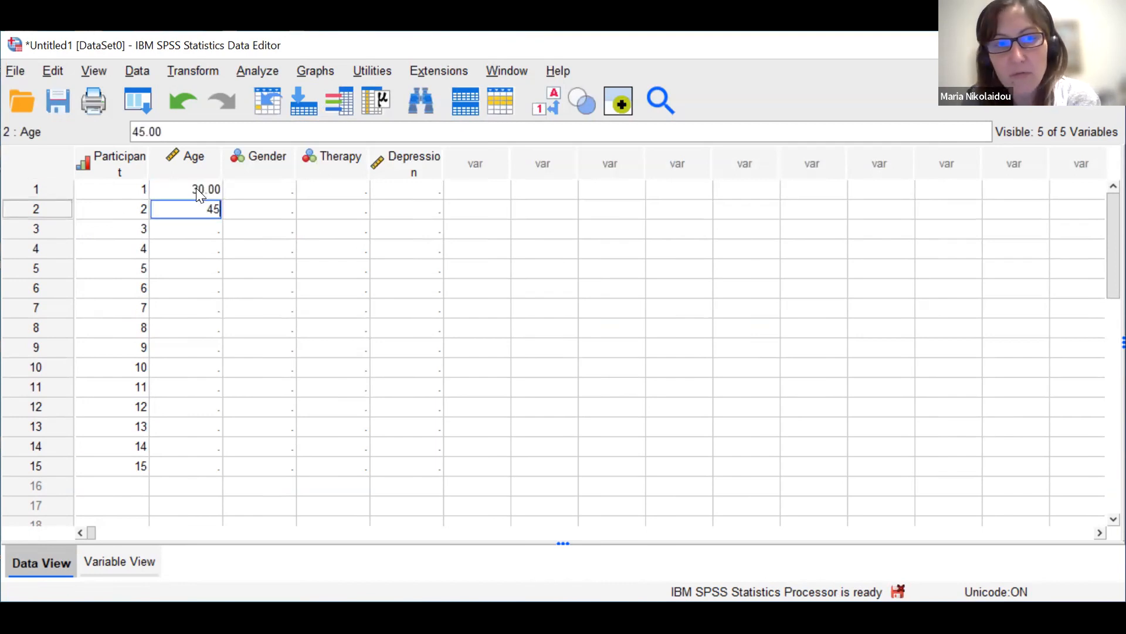
key("Return")
type("23")
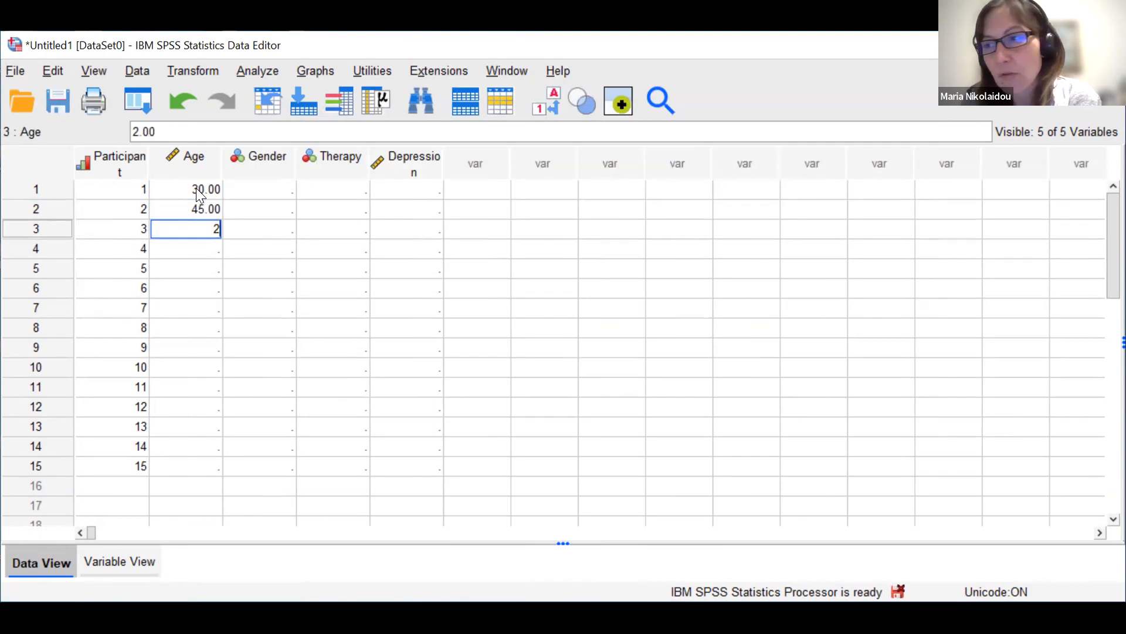
key("Return")
type("18")
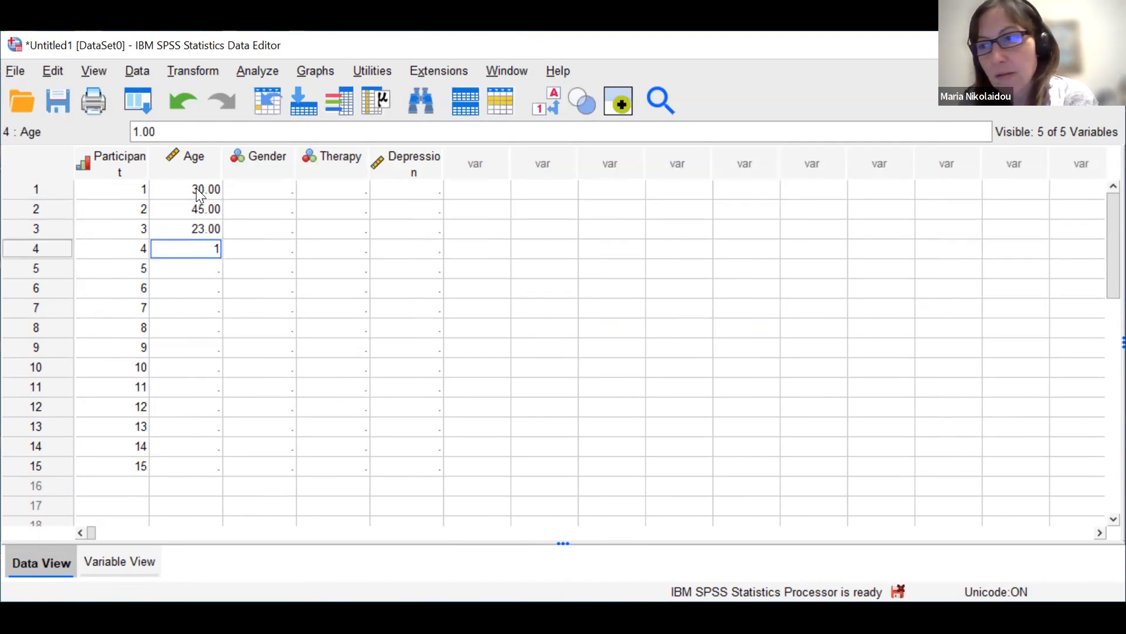
key("Return")
type("50")
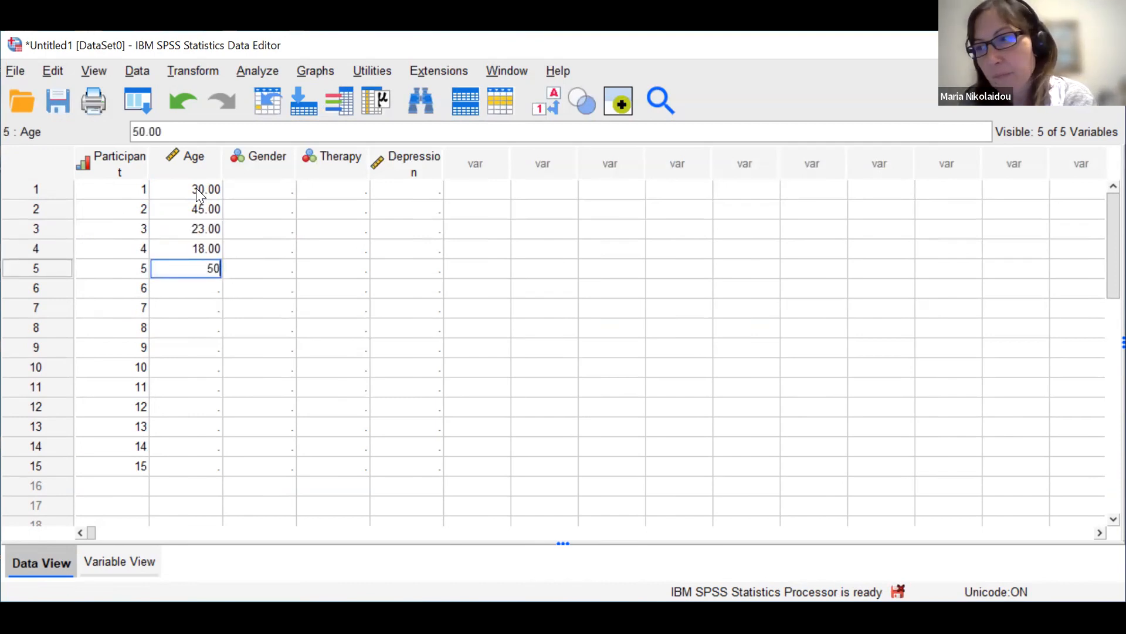
key("Return")
Enter the ages 47, 32, 19, 51 and 27 for participants 6 to 10
type("47")
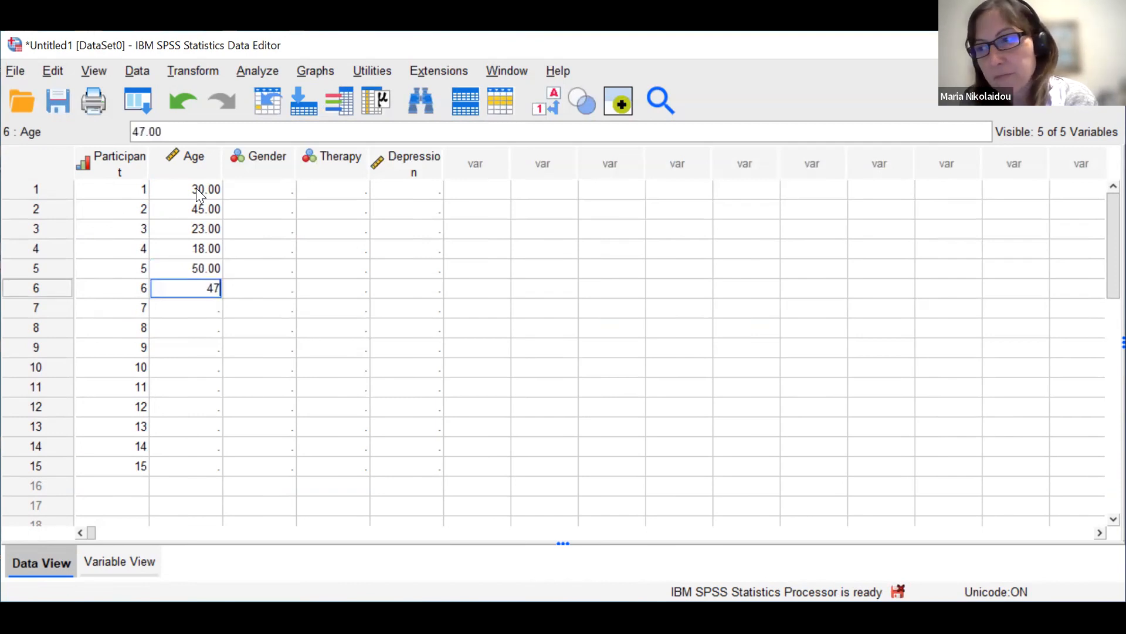
key("Return")
type("32")
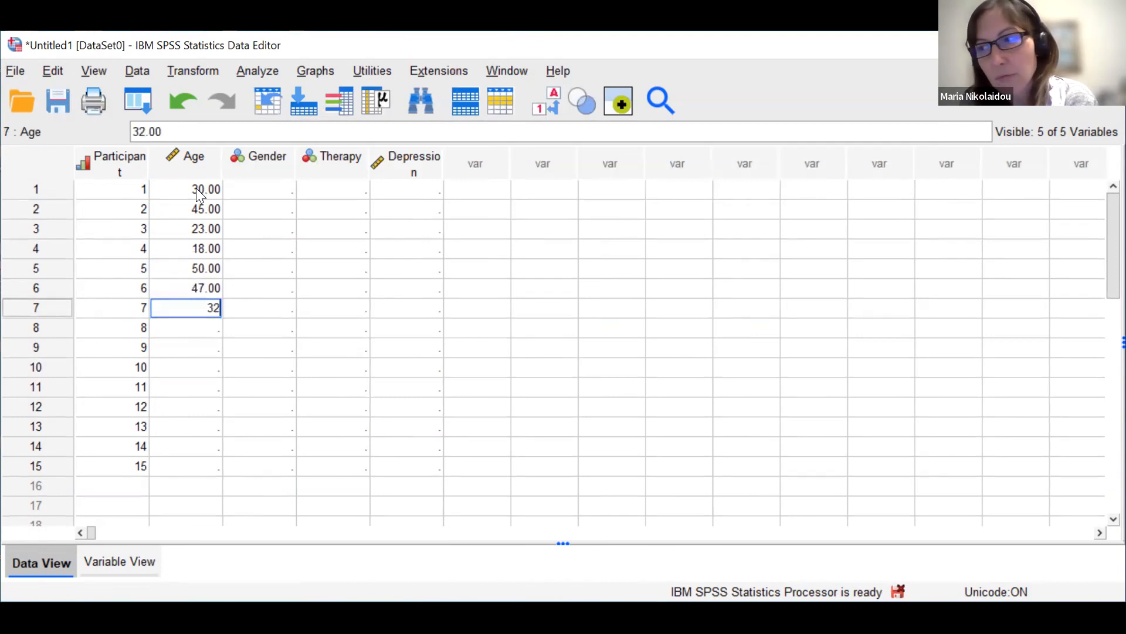
key("Return")
type("19")
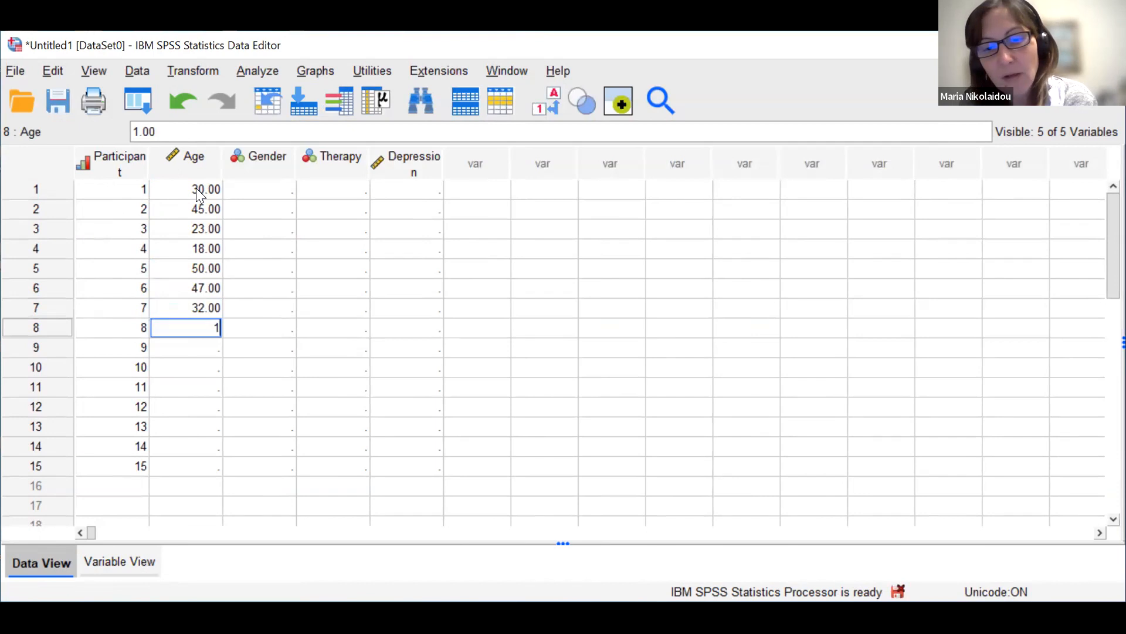
key("Return")
type("51")
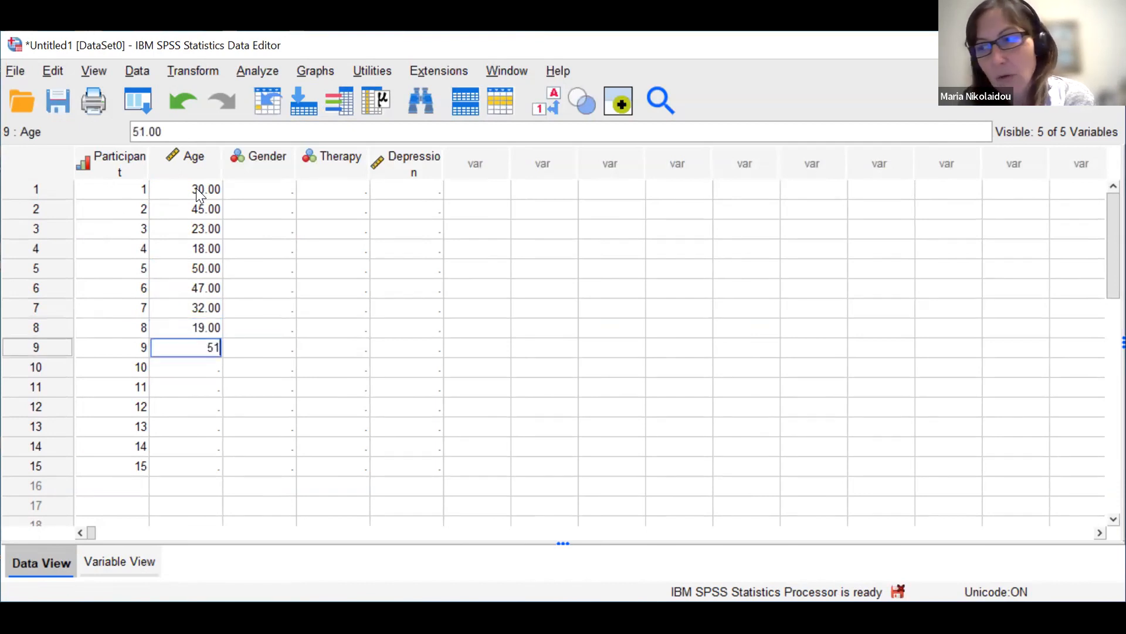
key("Return")
type("2")
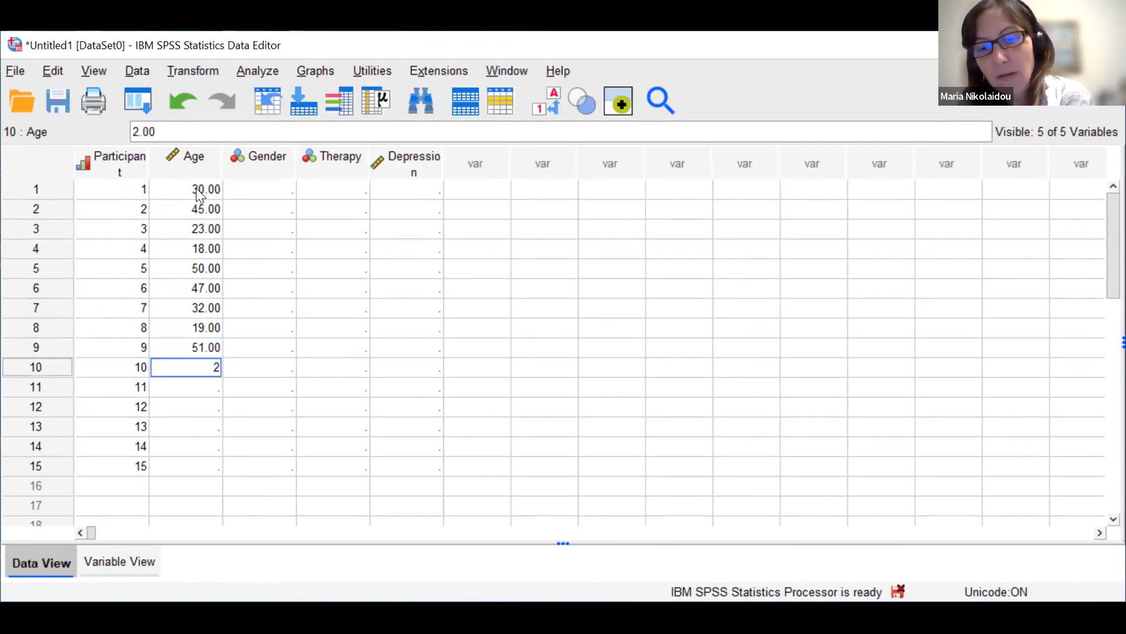
type("7")
key("Return")
Enter the ages 26, 39, 21, 43 and 38 for participants 11 to 15
type("26")
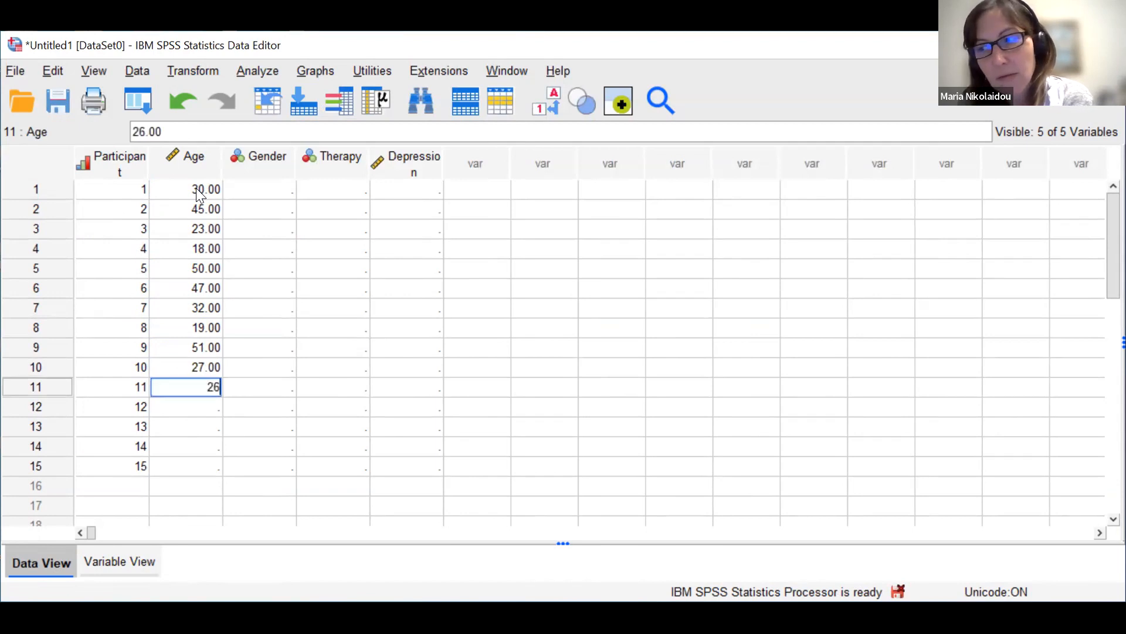
key("Return")
type("39")
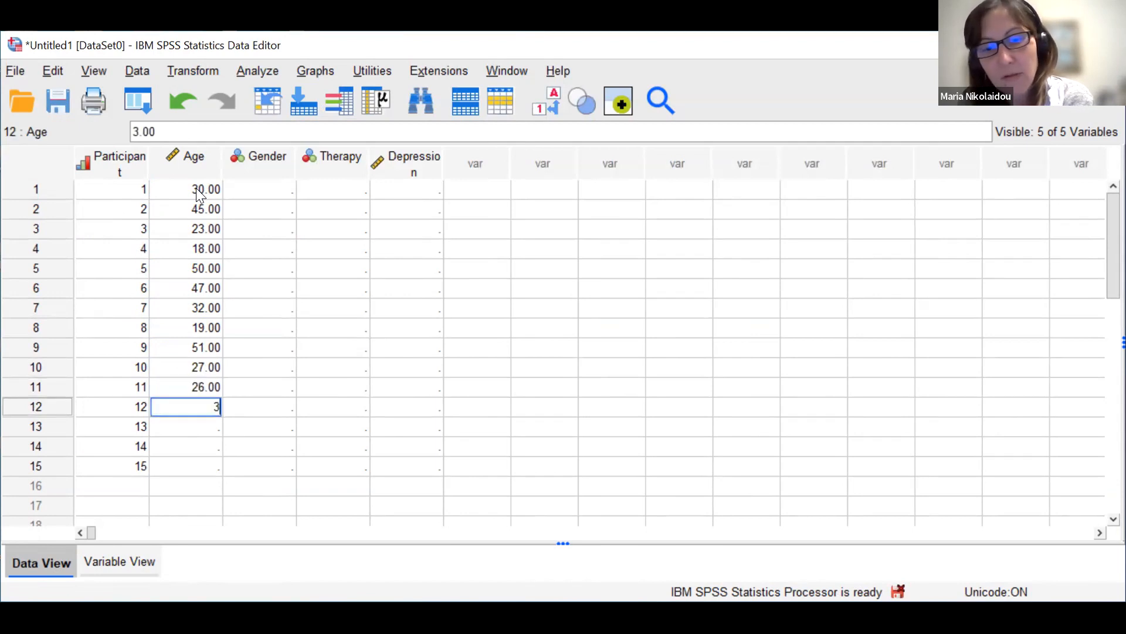
key("Return")
type("21")
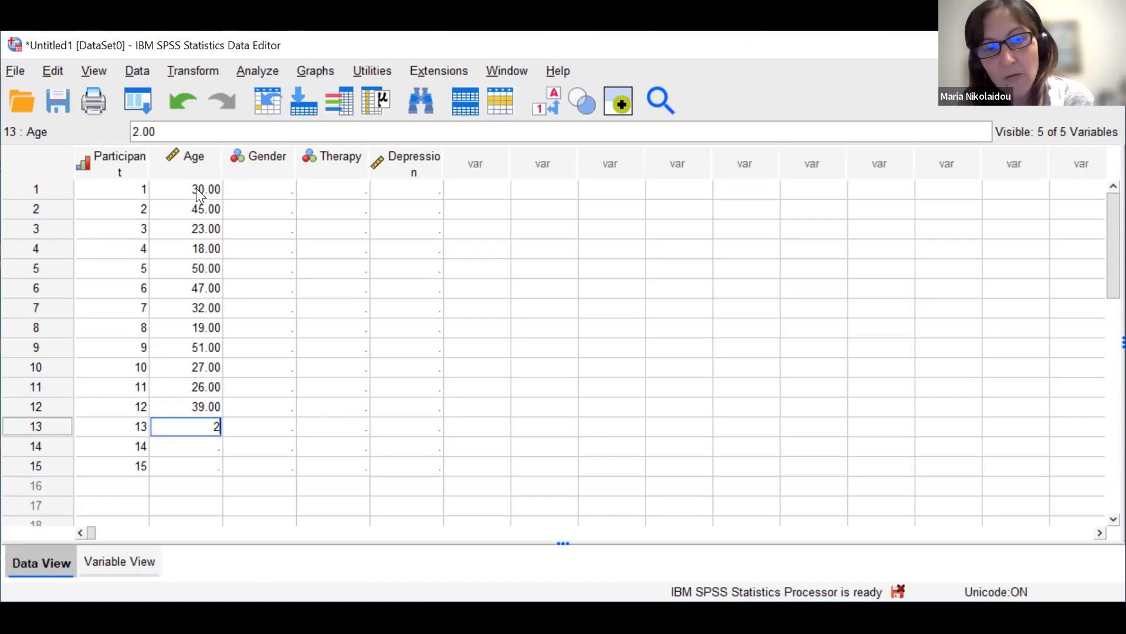
key("Return")
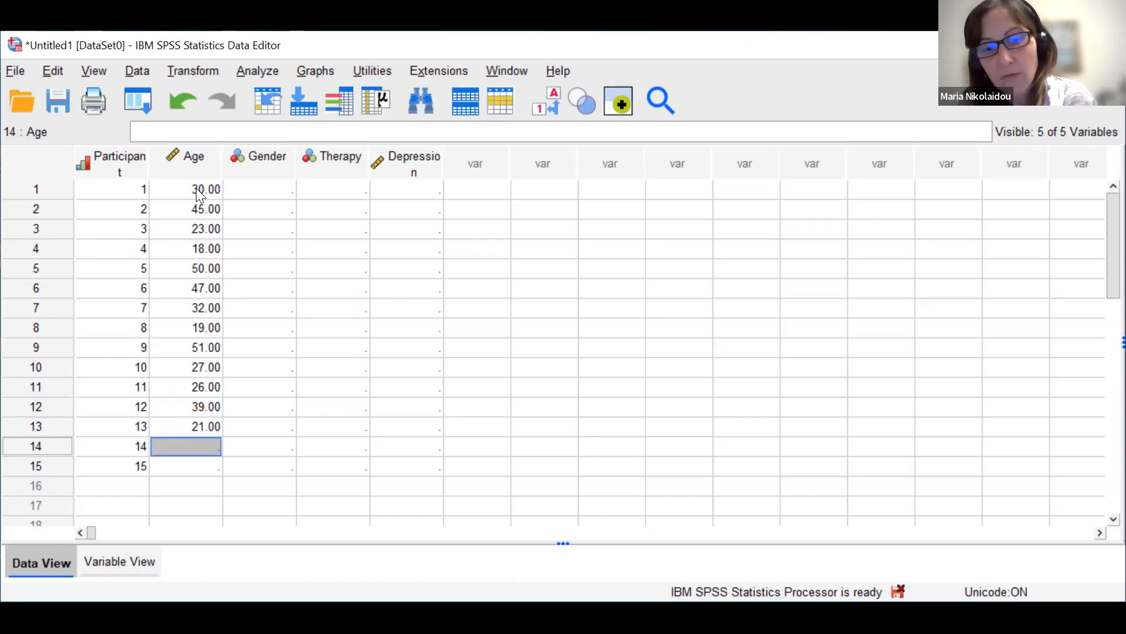
type("43")
key("Return")
type("38")
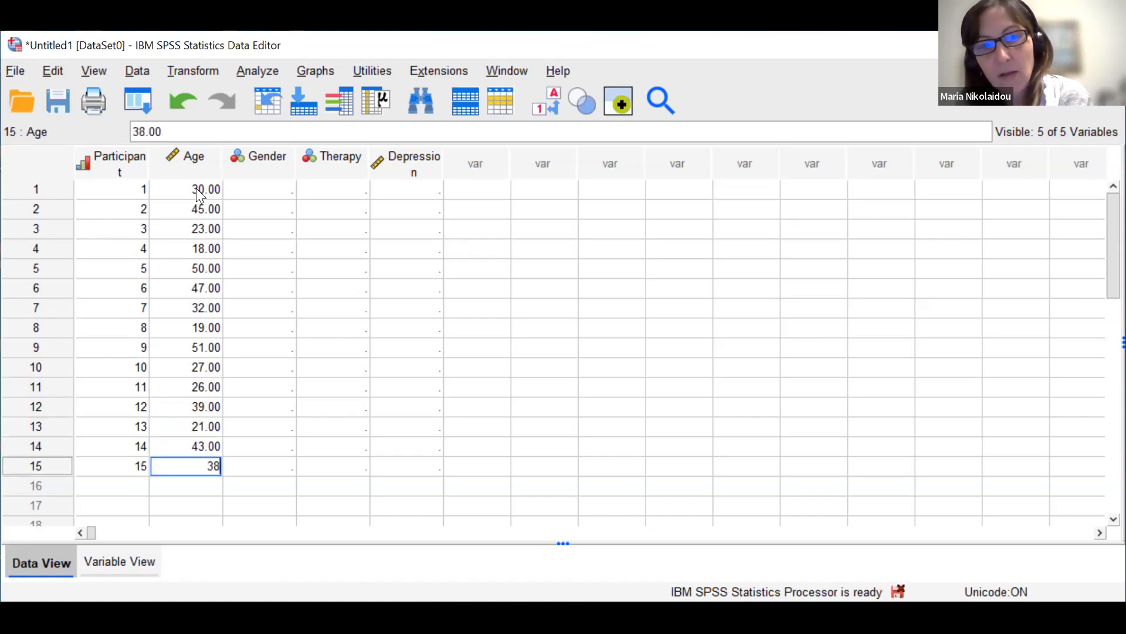
key("Tab")
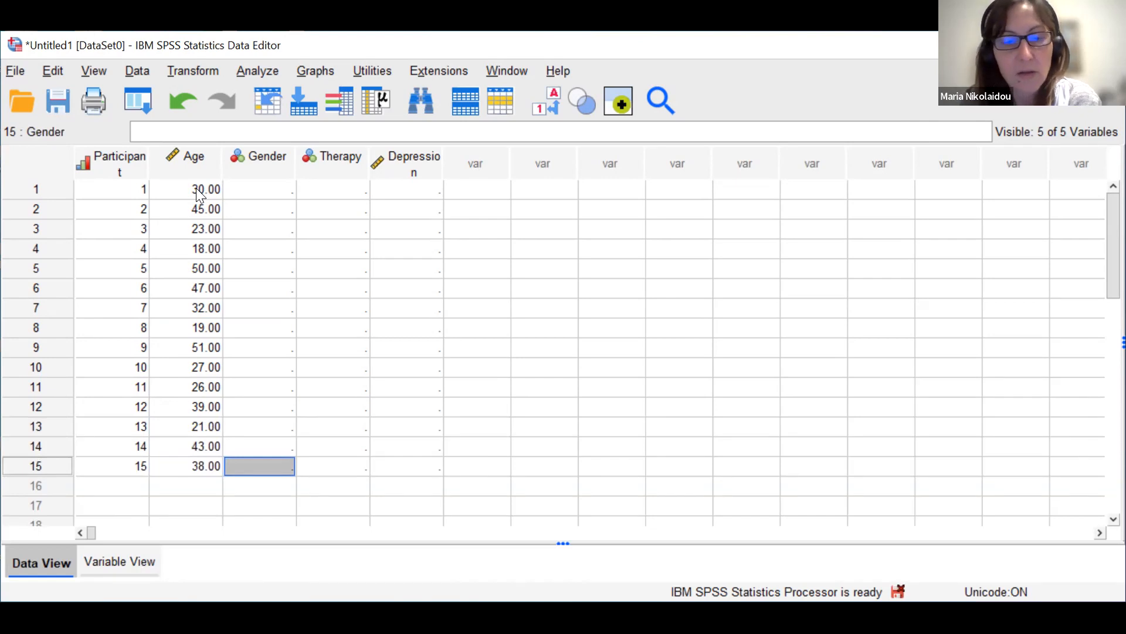
Add the value label 1 = Male to the Gender variable
left_click(134, 567)
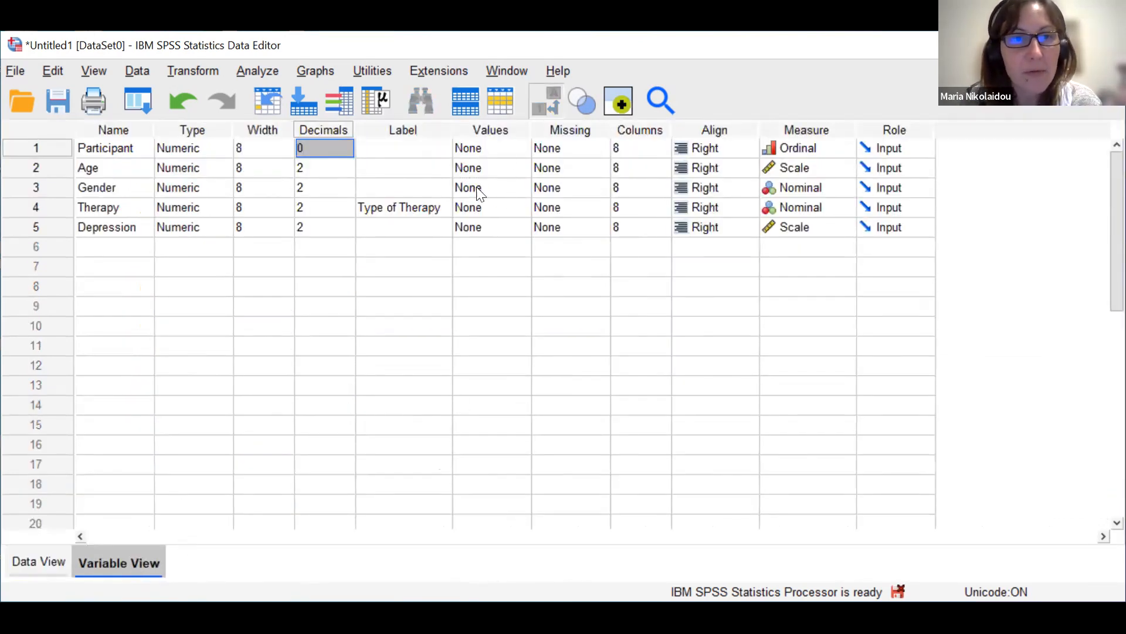
left_click(497, 196)
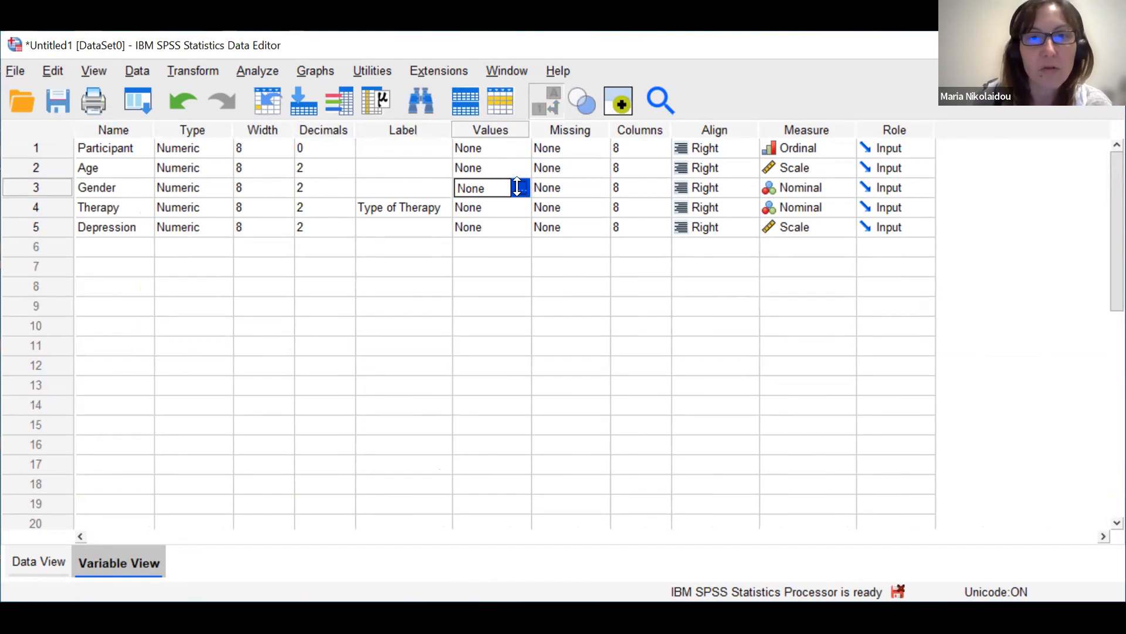
left_click(518, 188)
type("1")
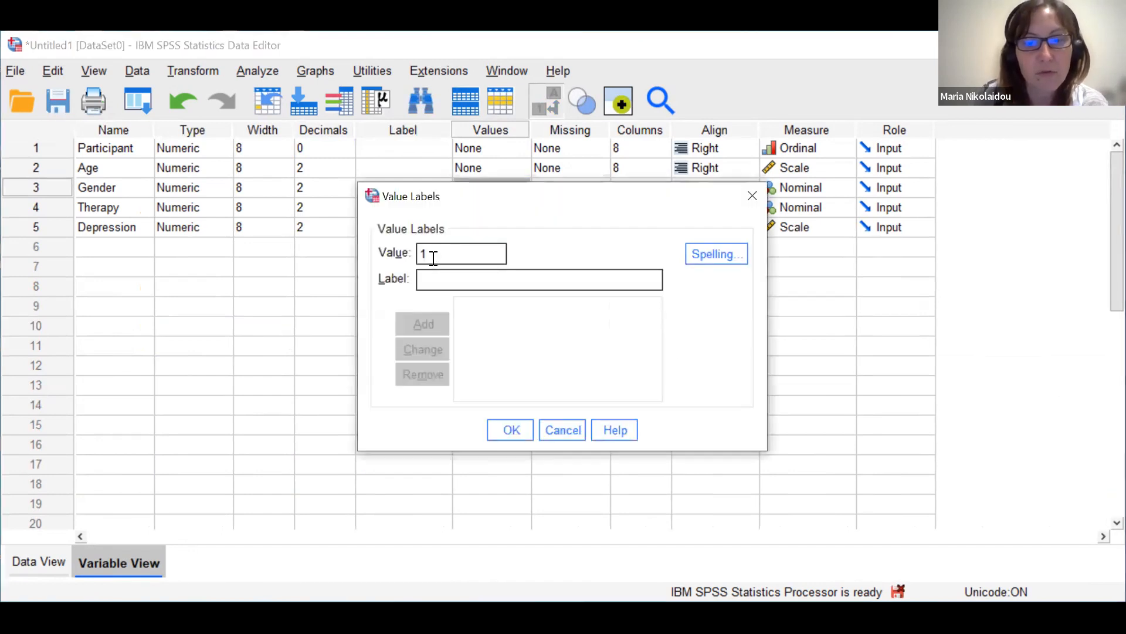
key("Tab")
type("Male")
left_click(424, 324)
Add the value label 2 = Female to the Gender variable and accept its value labels
left_click(444, 252)
type("2")
key("Tab")
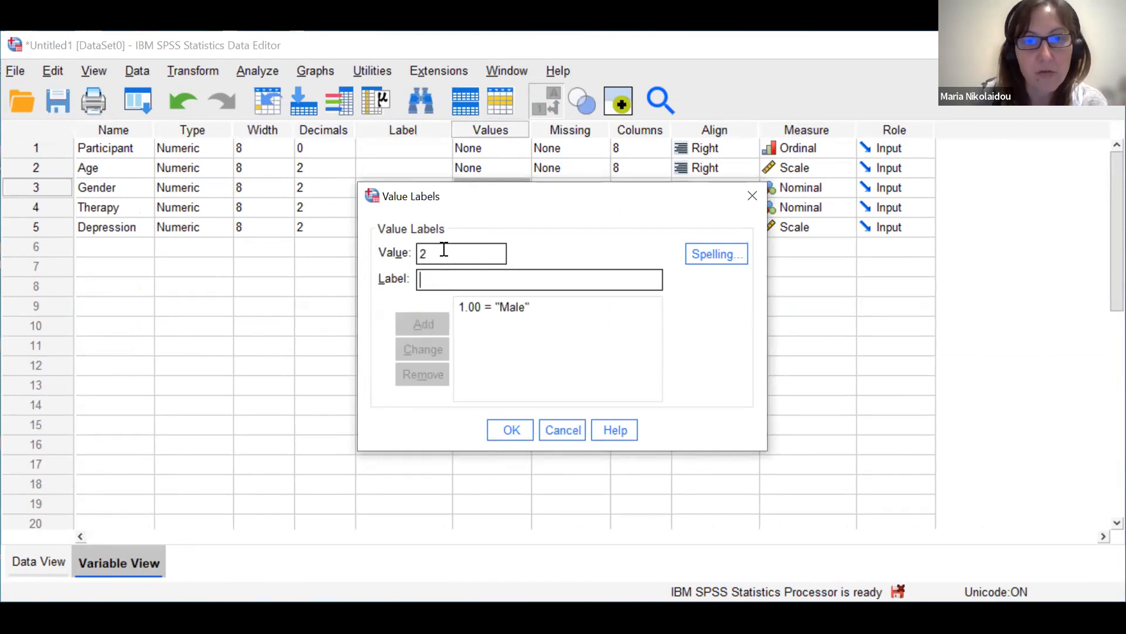
type("Female")
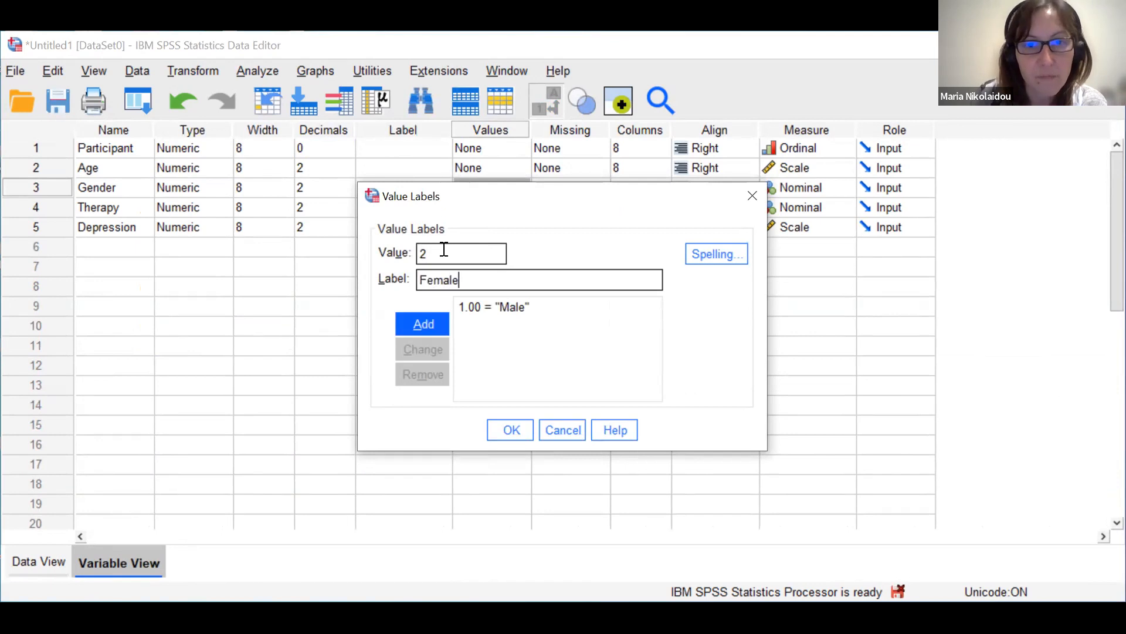
left_click(424, 324)
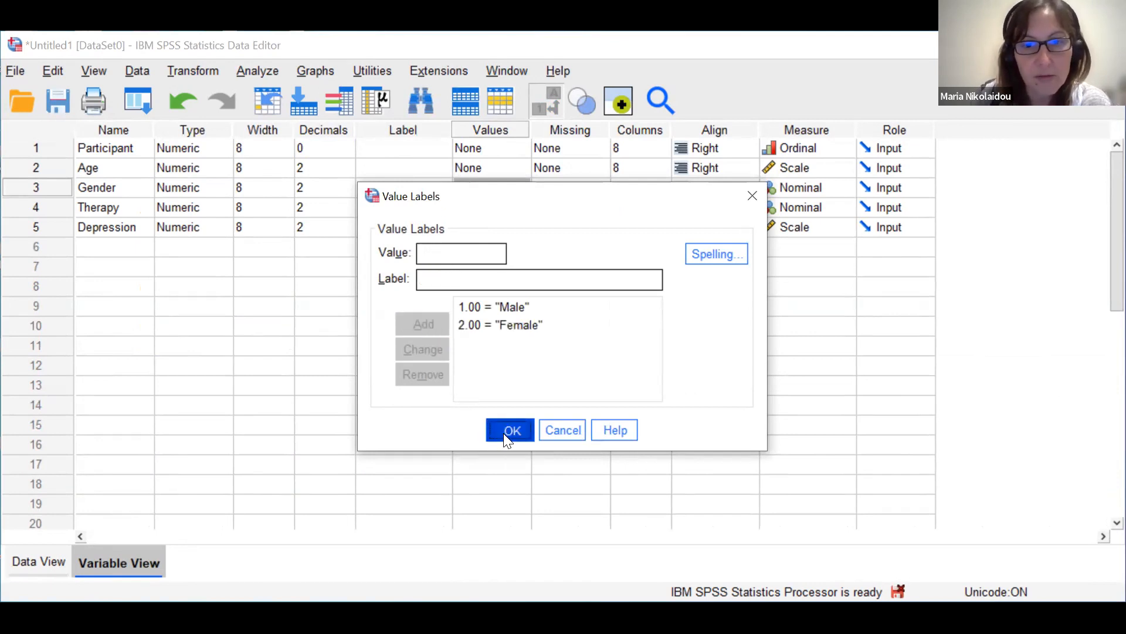
left_click(503, 433)
Enter the Gender values for participants 1 to 4 in the data grid: 1 (Male) for the first, 2 (Female) for the other three
left_click(20, 569)
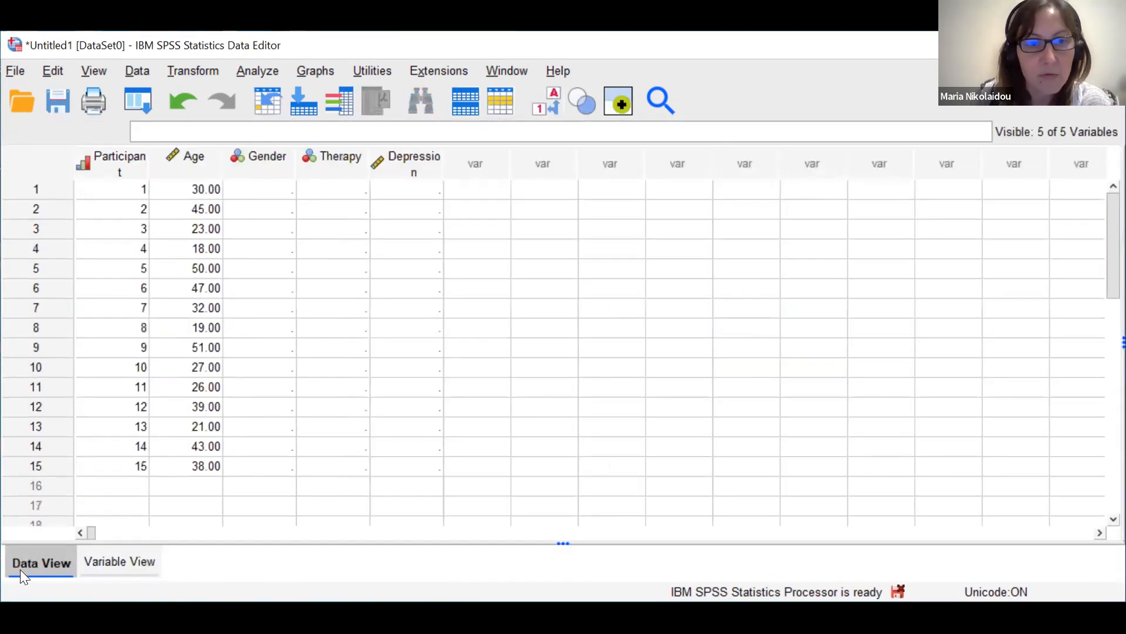
left_click(267, 194)
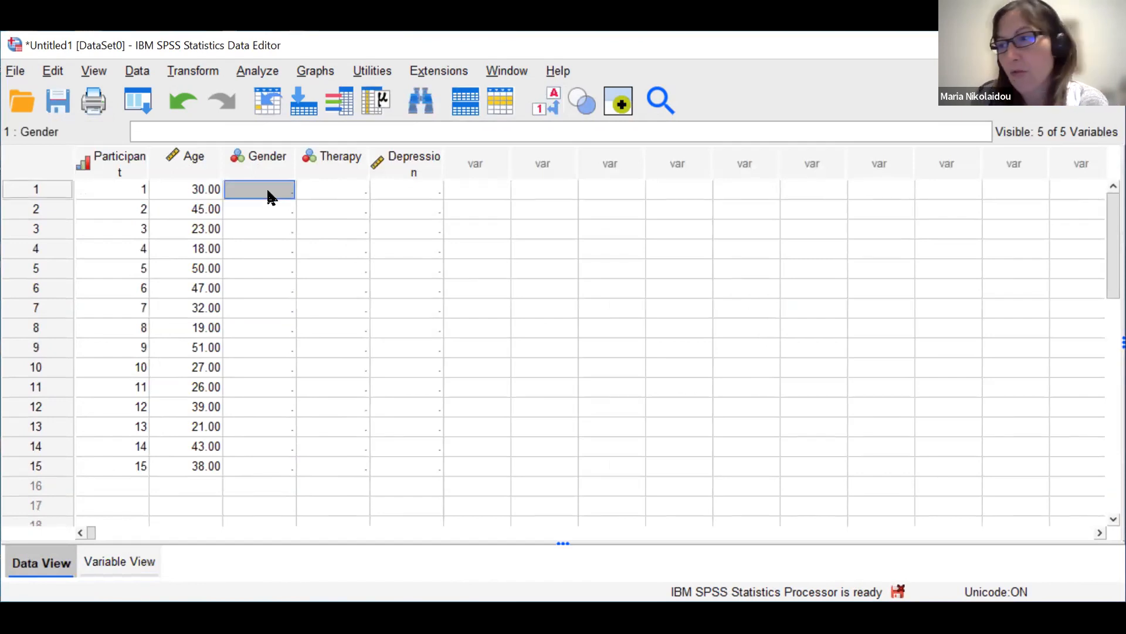
left_click(269, 191)
left_click(269, 191)
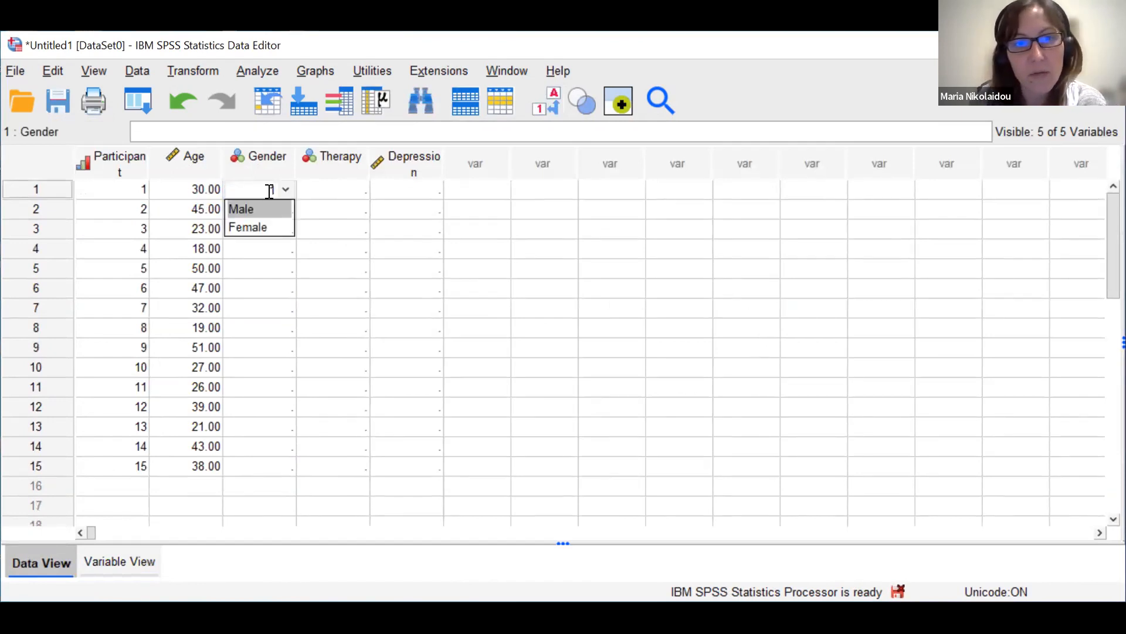
key("Return")
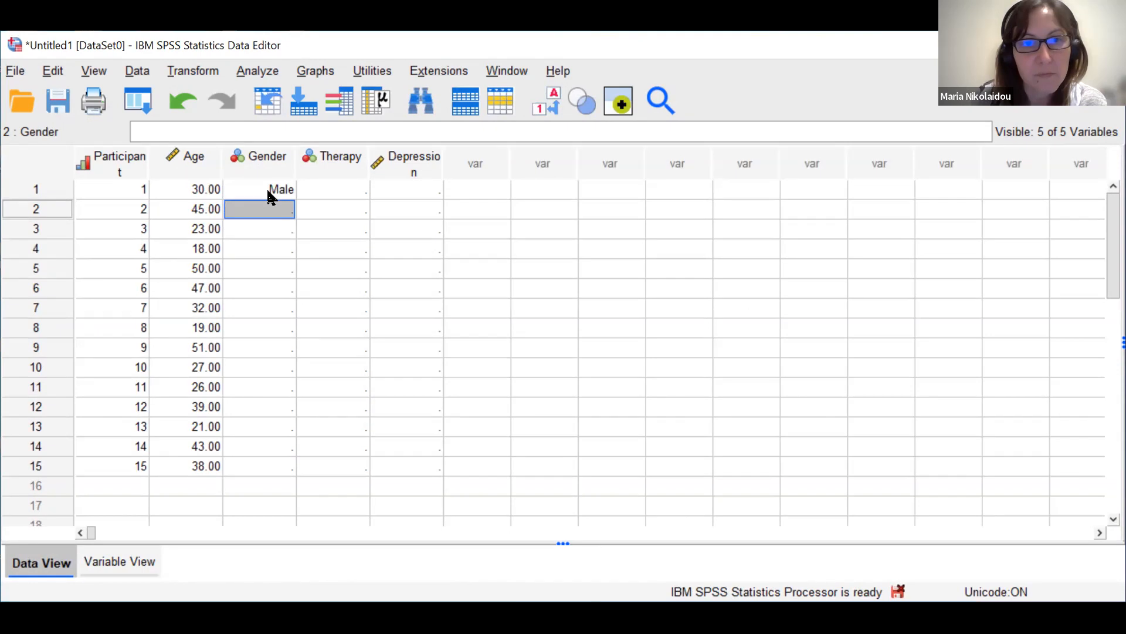
type("2")
key("Return")
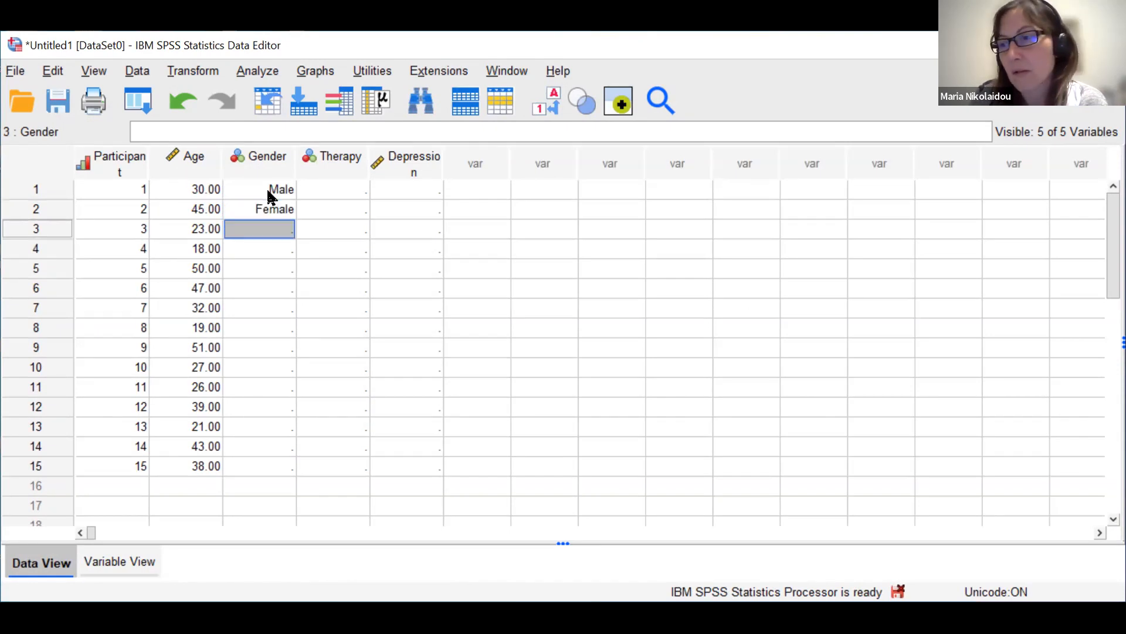
type("2")
key("Return")
type("2")
key("Return")
Enter Gender as Male, Female and Female for participants 5 to 7, and skip participant 8
type("1")
key("Return")
type("2")
key("Return")
type("2")
key("Return")
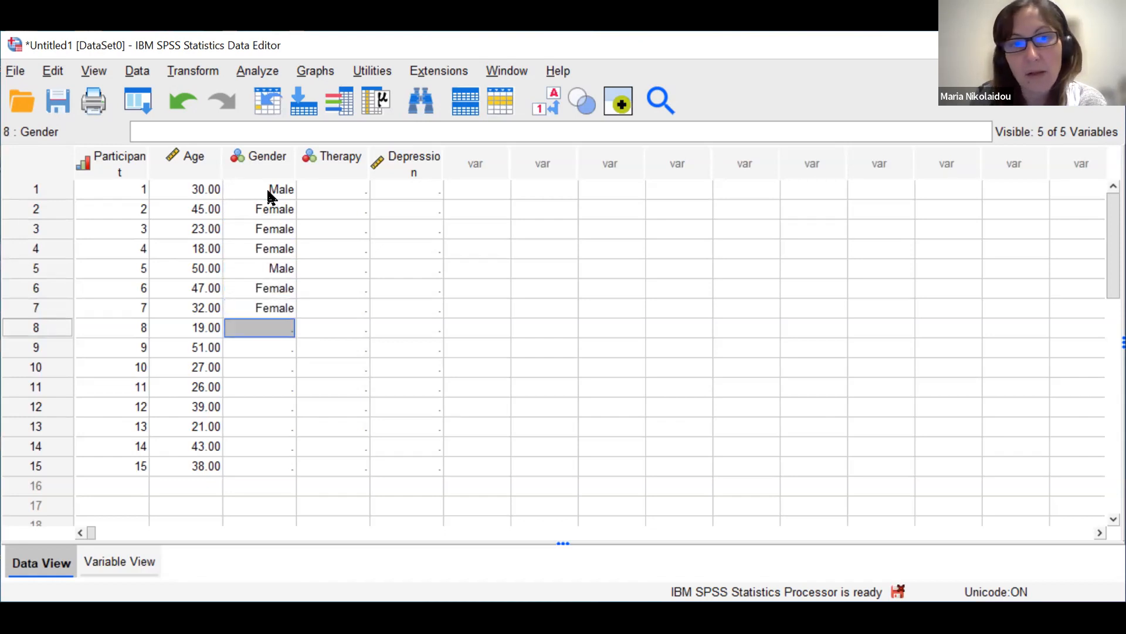
key("Return")
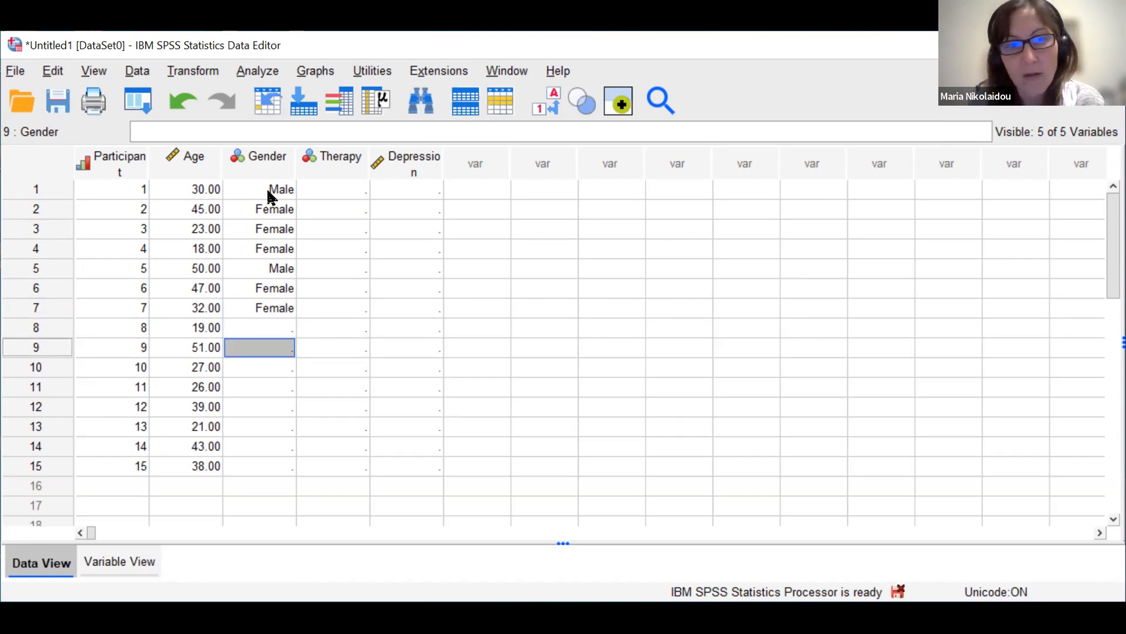
Enter Gender as Male, Male, Female and Male for participants 9 to 12
type("1")
key("Return")
type("1")
key("Return")
type("2")
key("Return")
type("1")
key("Return")
Enter Gender as Female, Male and Female for participants 13 to 15
type("2")
key("Return")
type("1")
key("Return")
type("2")
key("Return")
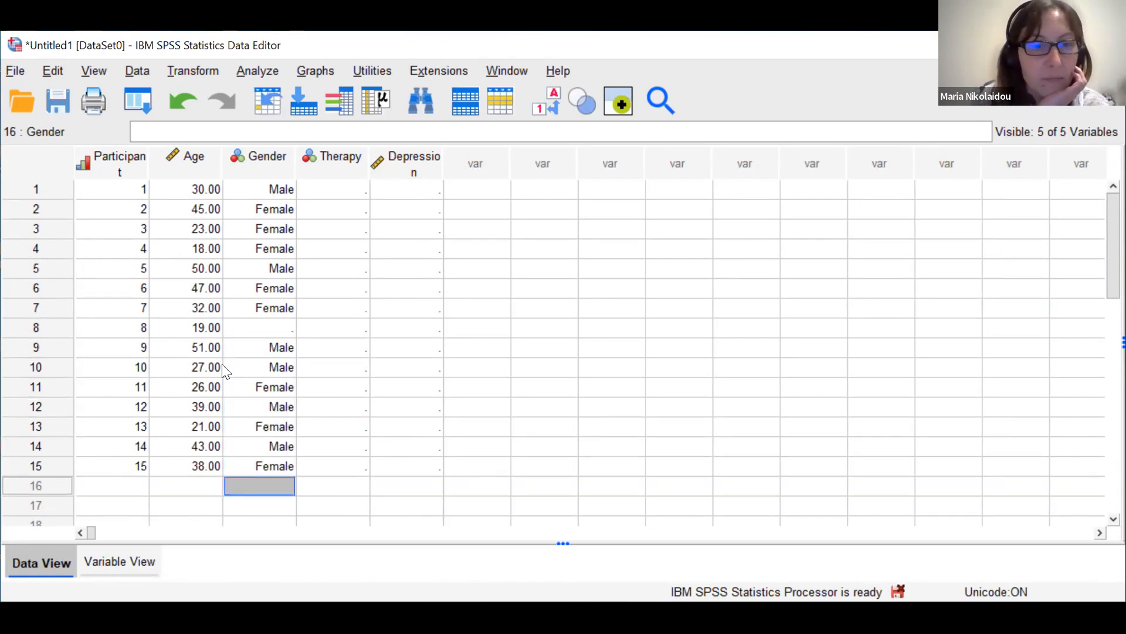
Define -99 as a discrete missing value for the Gender variable
left_click(115, 567)
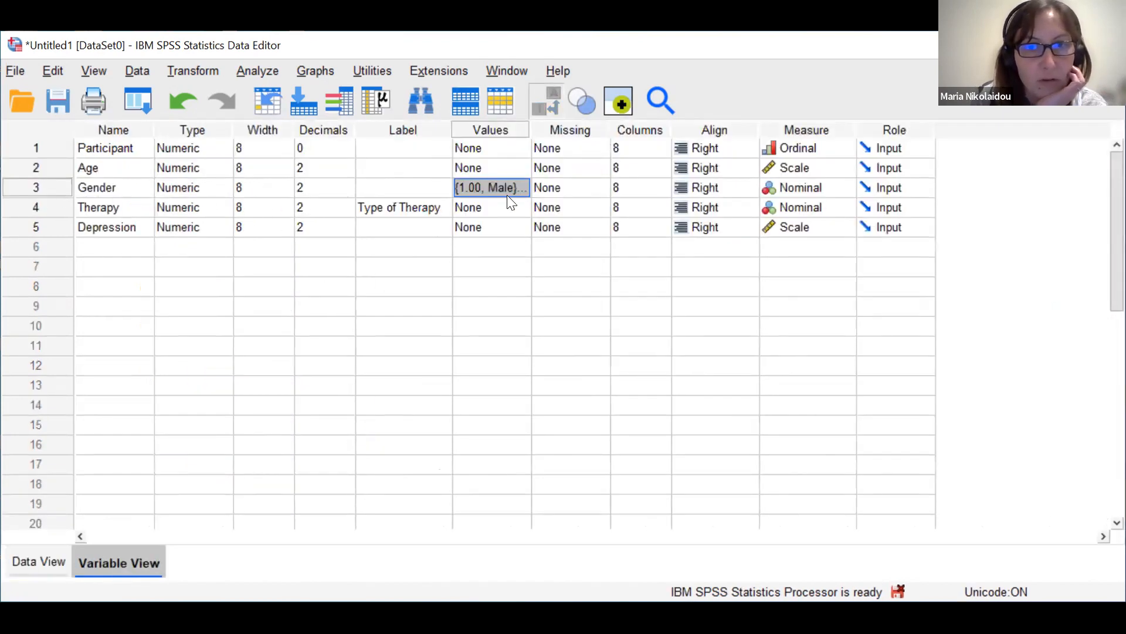
left_click(588, 189)
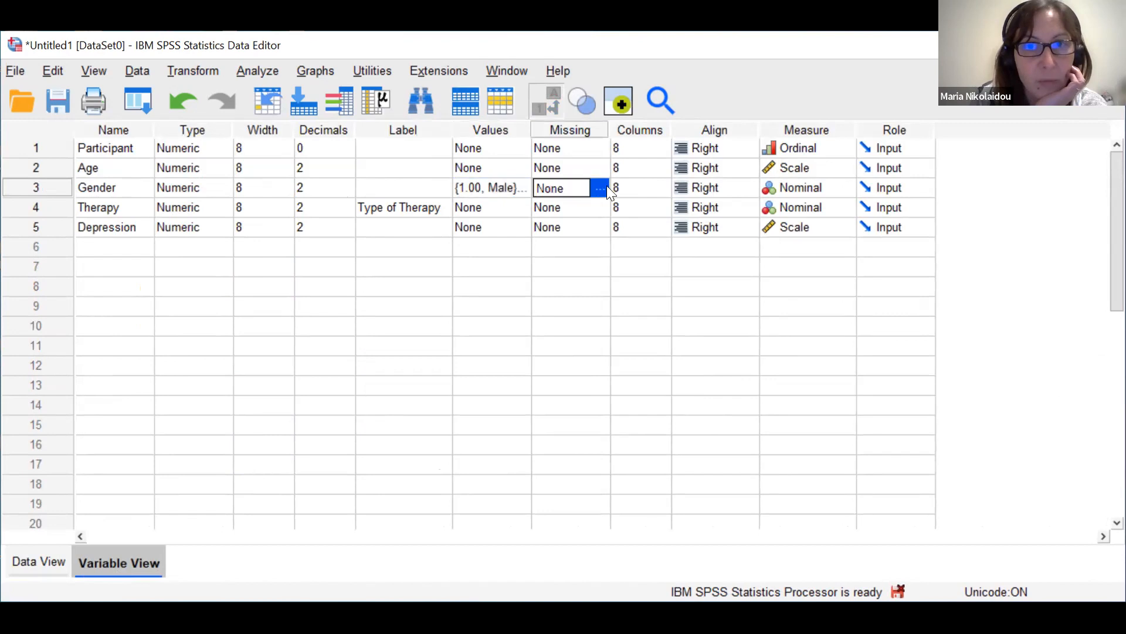
left_click(598, 189)
left_click(440, 275)
left_click(474, 295)
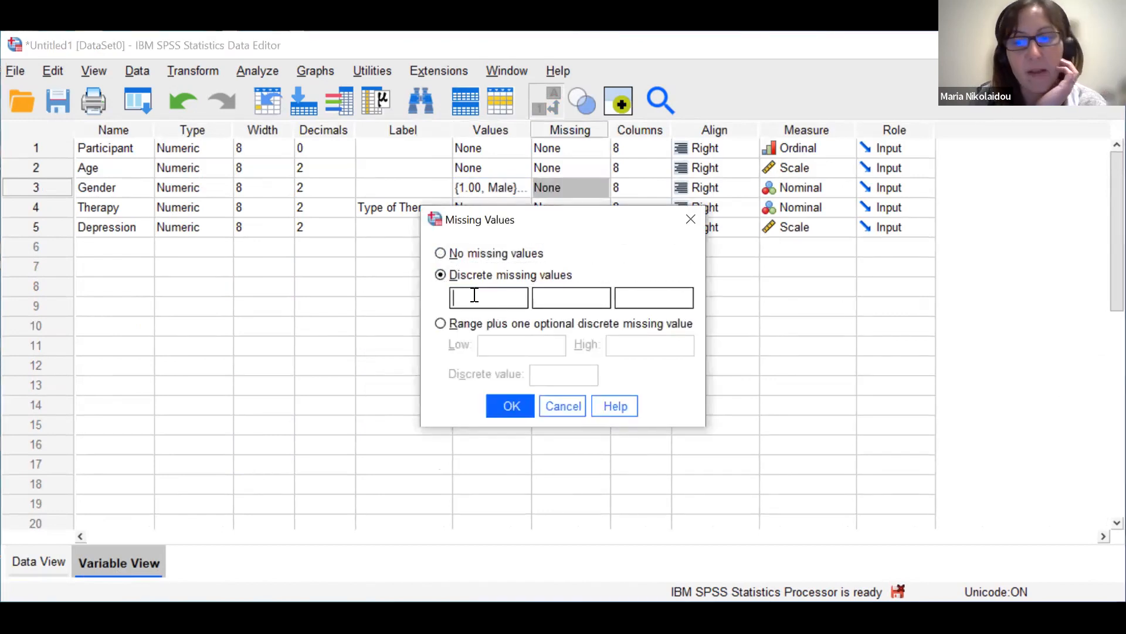
type("-99")
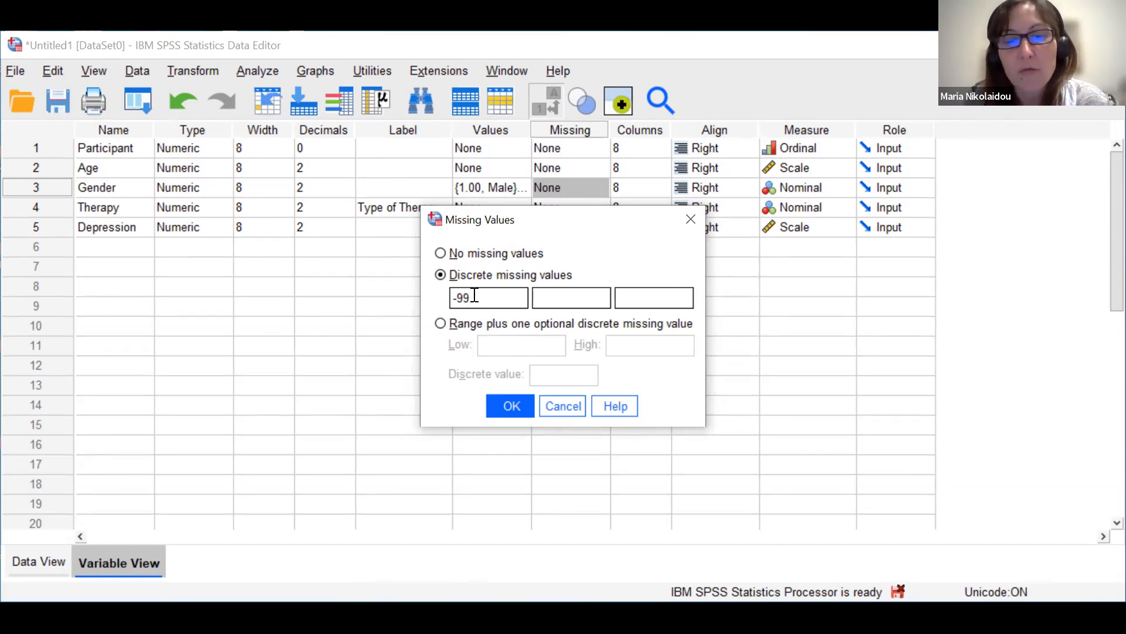
left_click(509, 408)
Enter the missing-value code -99 as the Gender of participant 8 in the data grid
left_click(25, 556)
left_click(266, 330)
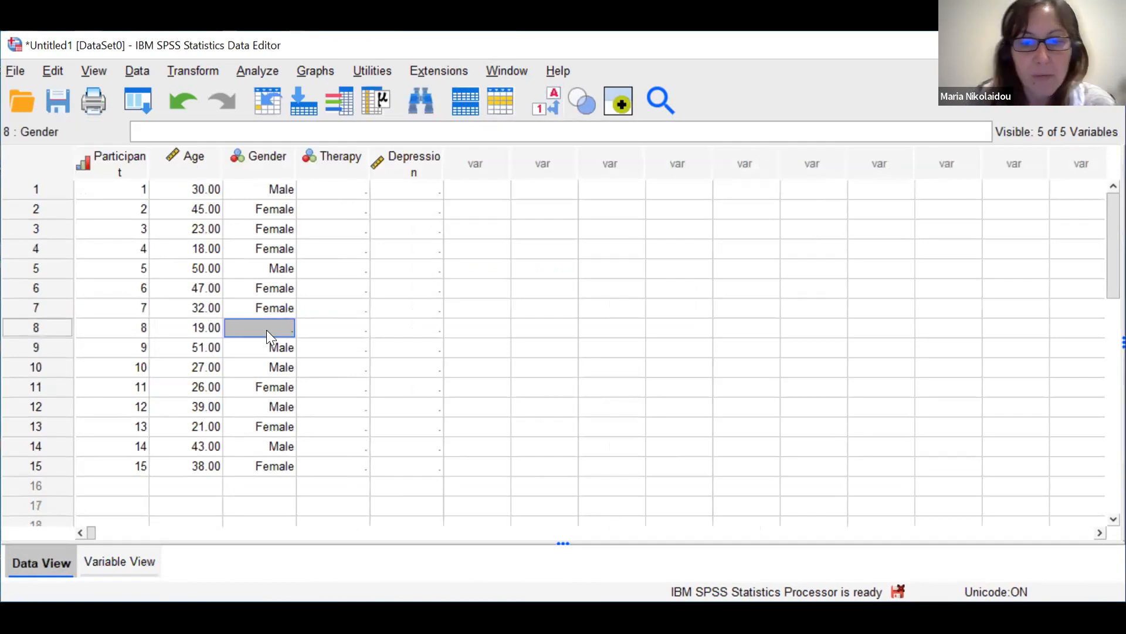
type("-99")
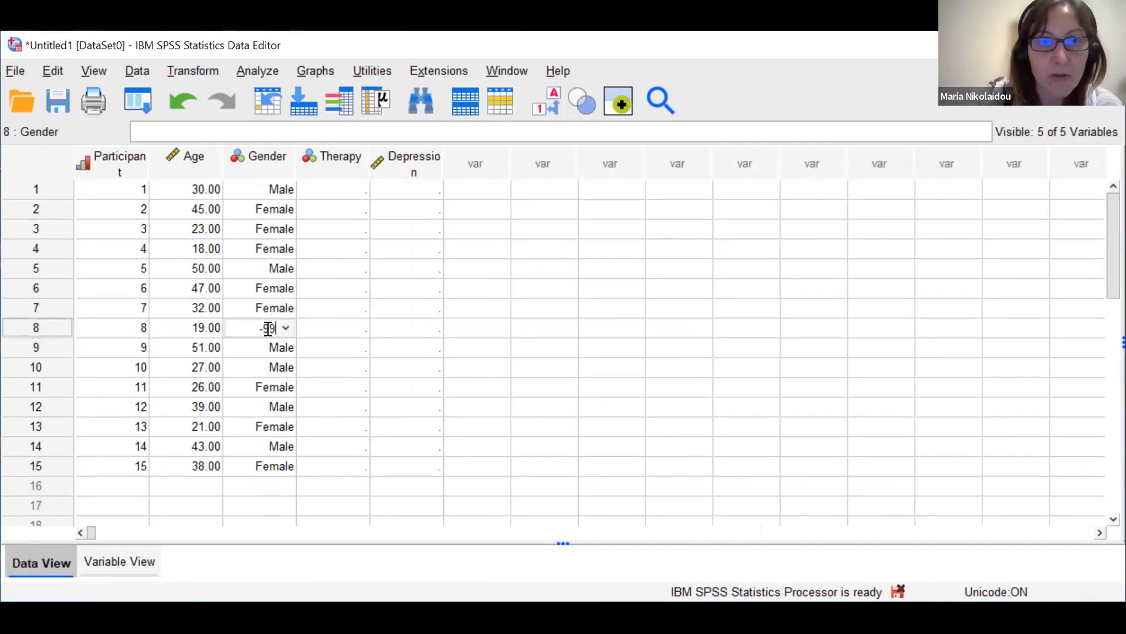
left_click(342, 351)
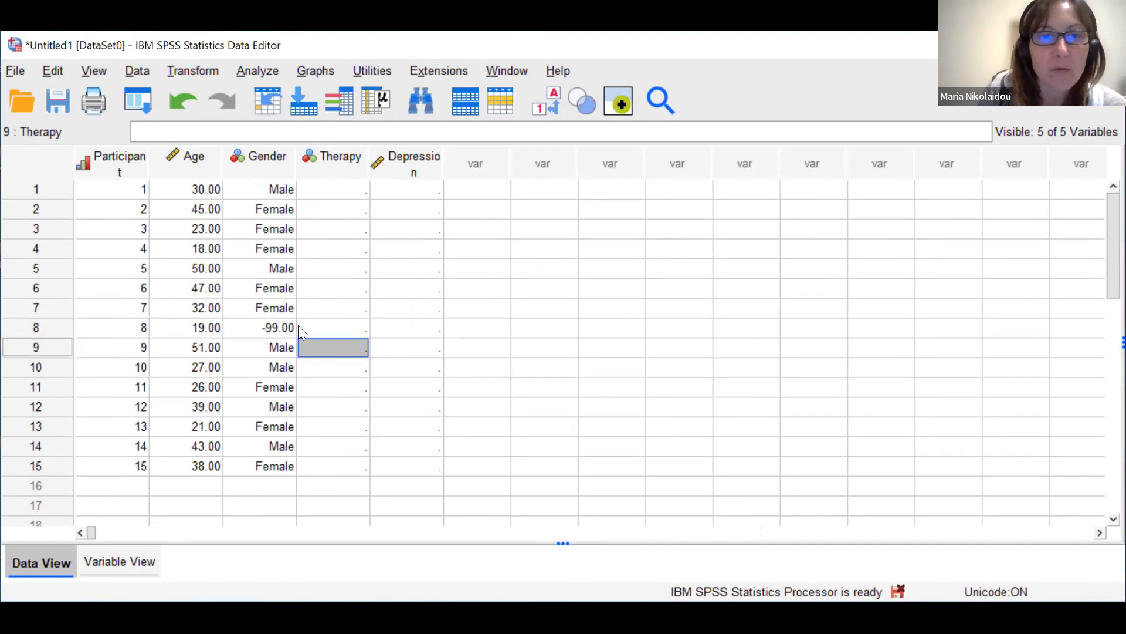
Add the value labels 1 = Psychotherapy and 2 = Medication to the Therapy variable
left_click(119, 565)
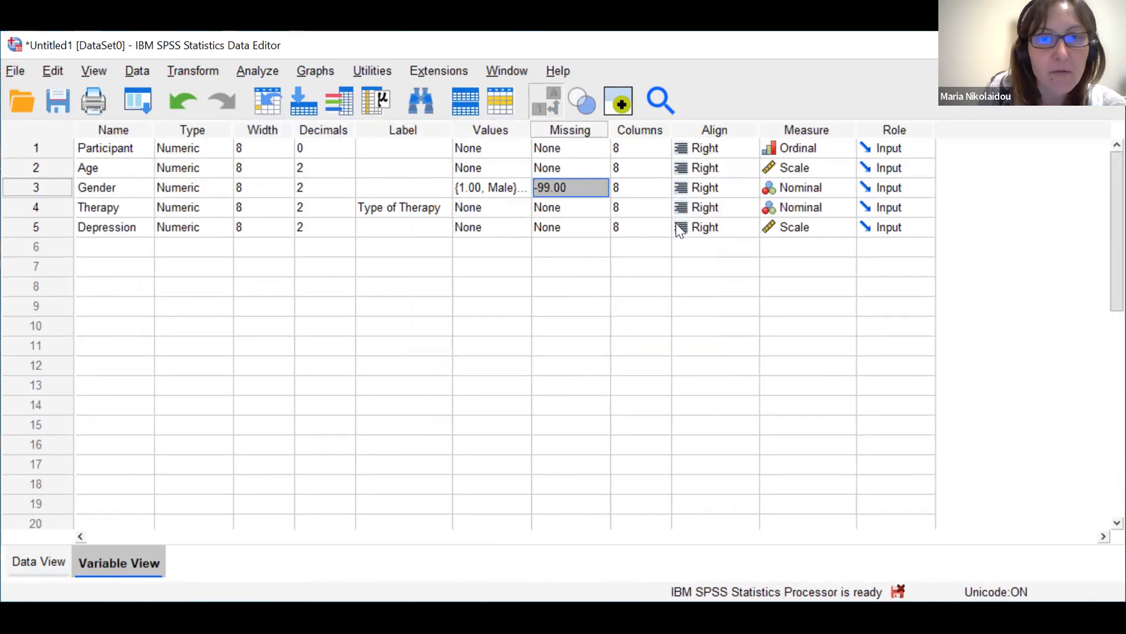
left_click(517, 203)
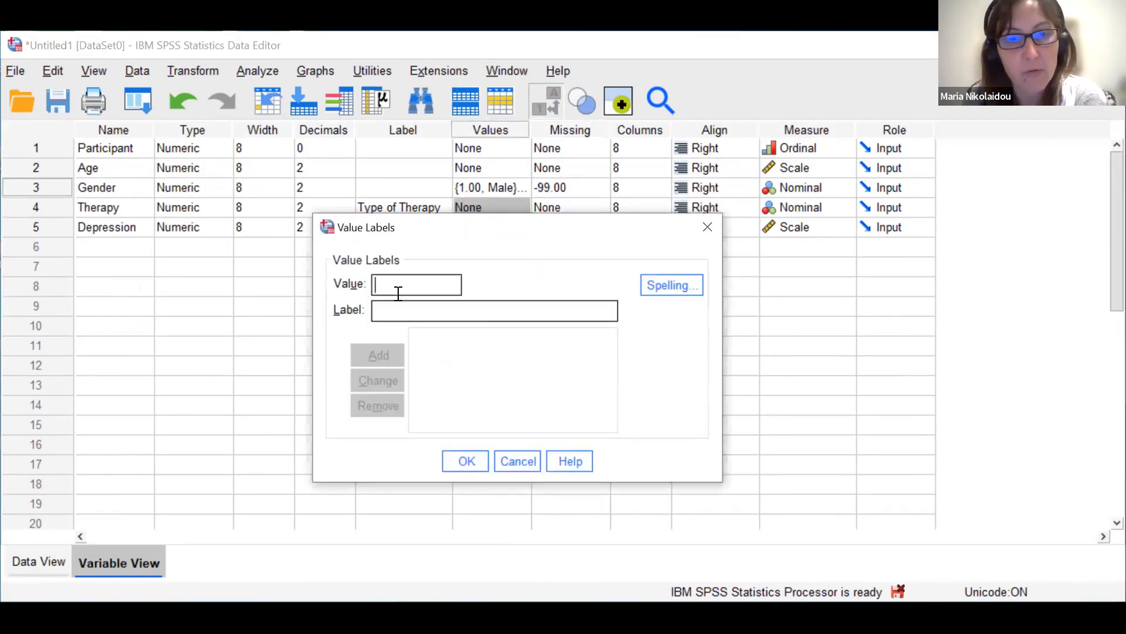
type("1")
key("Tab")
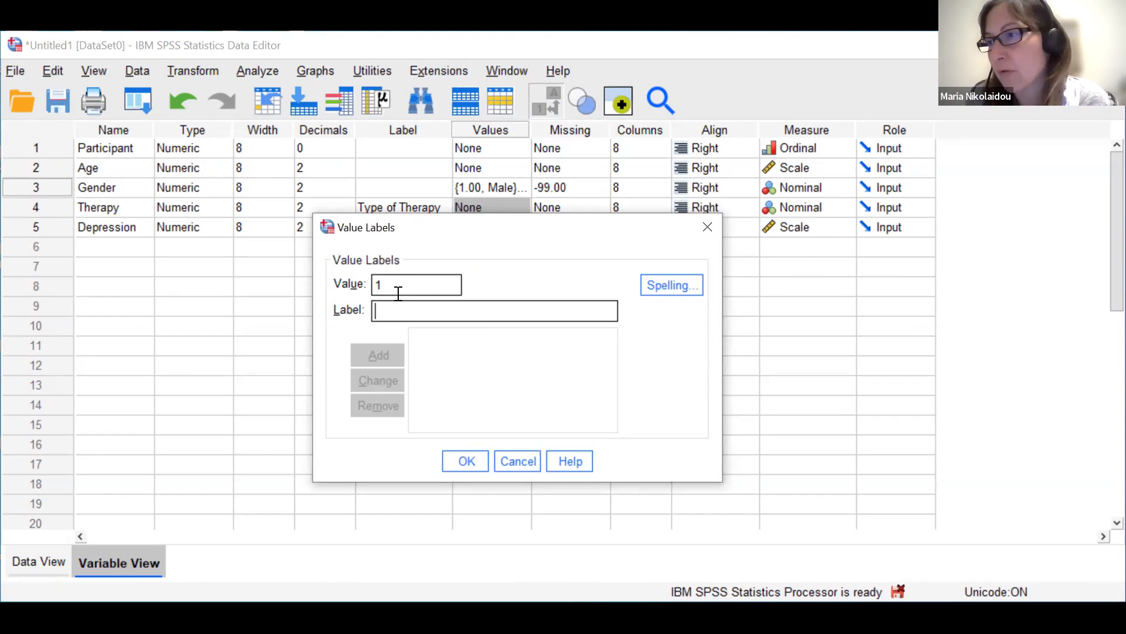
type("Psychotherapy")
key("Return")
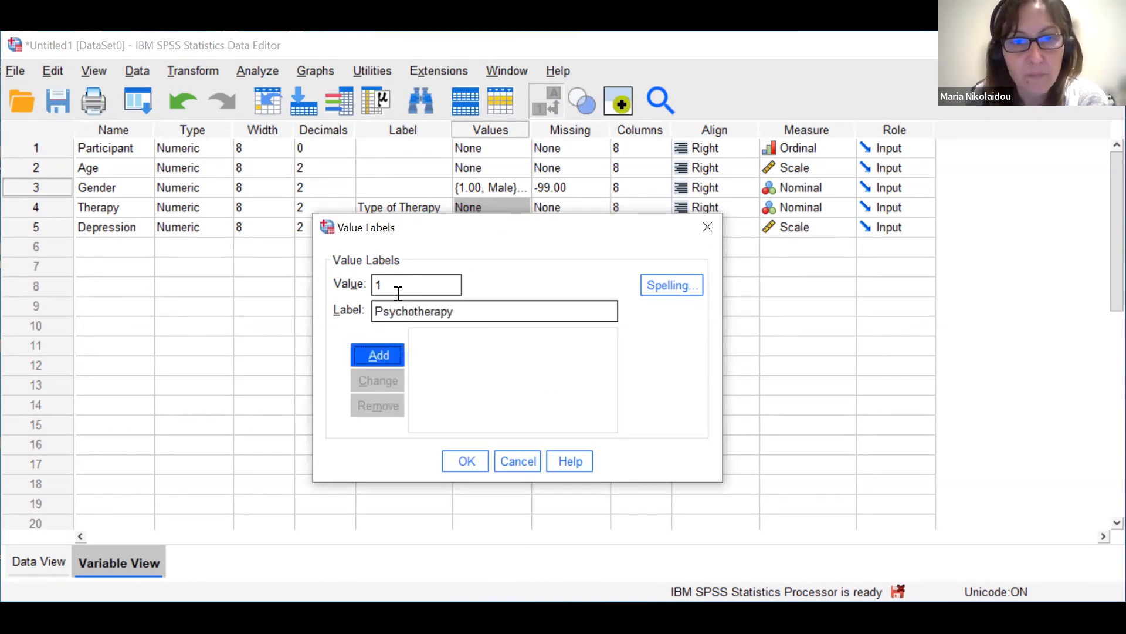
type("2")
key("Tab")
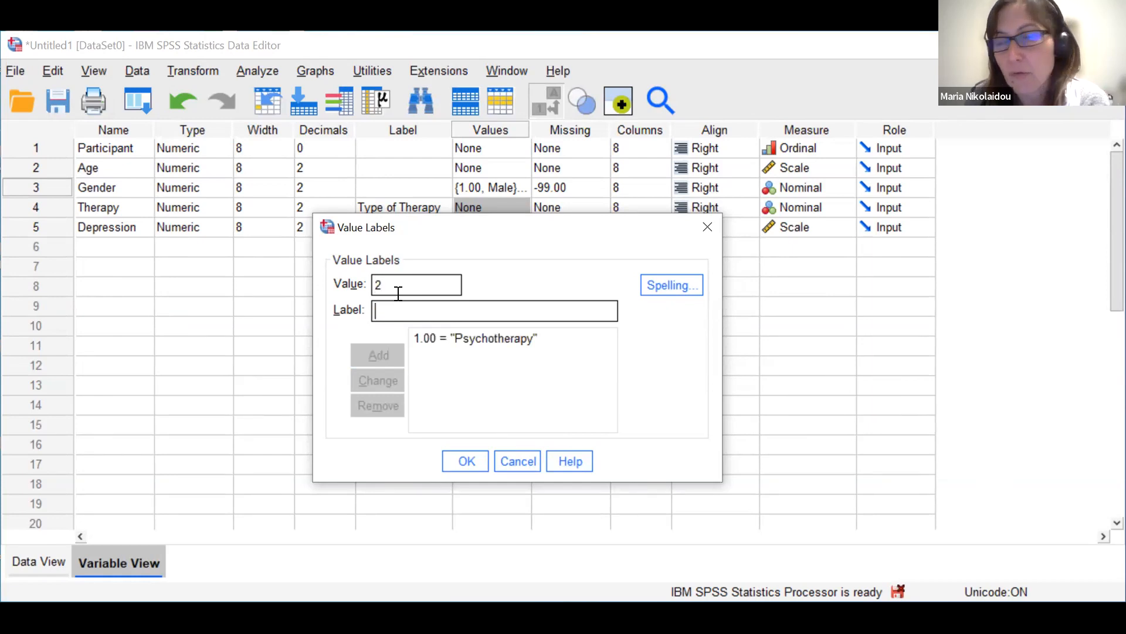
type("Medication")
key("Return")
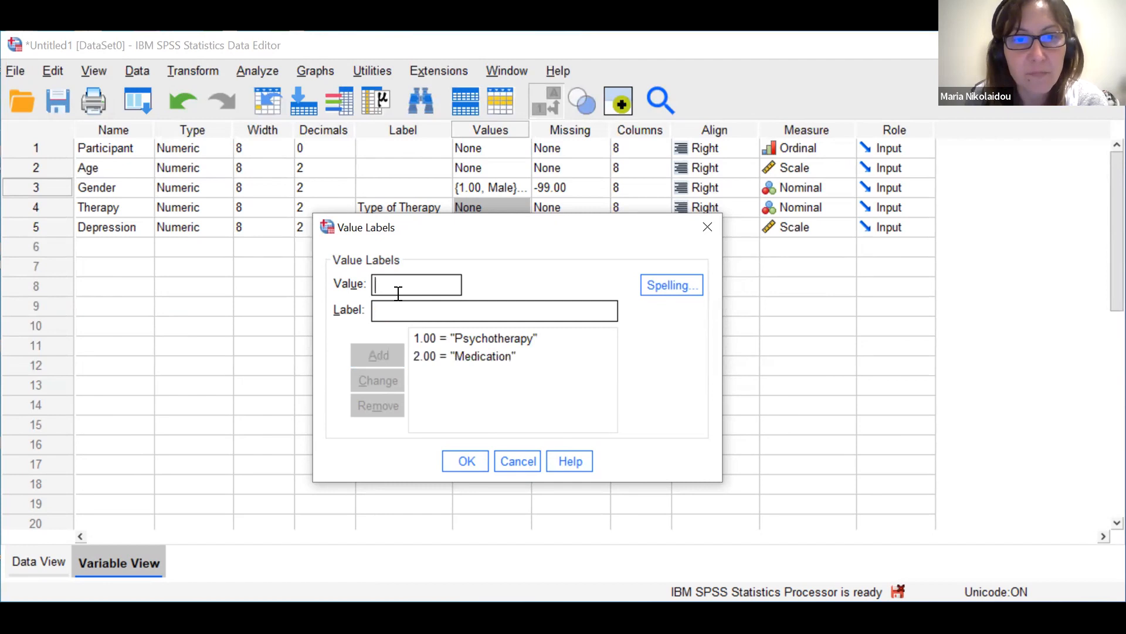
Add the value label 3 = No treatment to the Therapy variable and accept its value labels
type("3")
key("Tab")
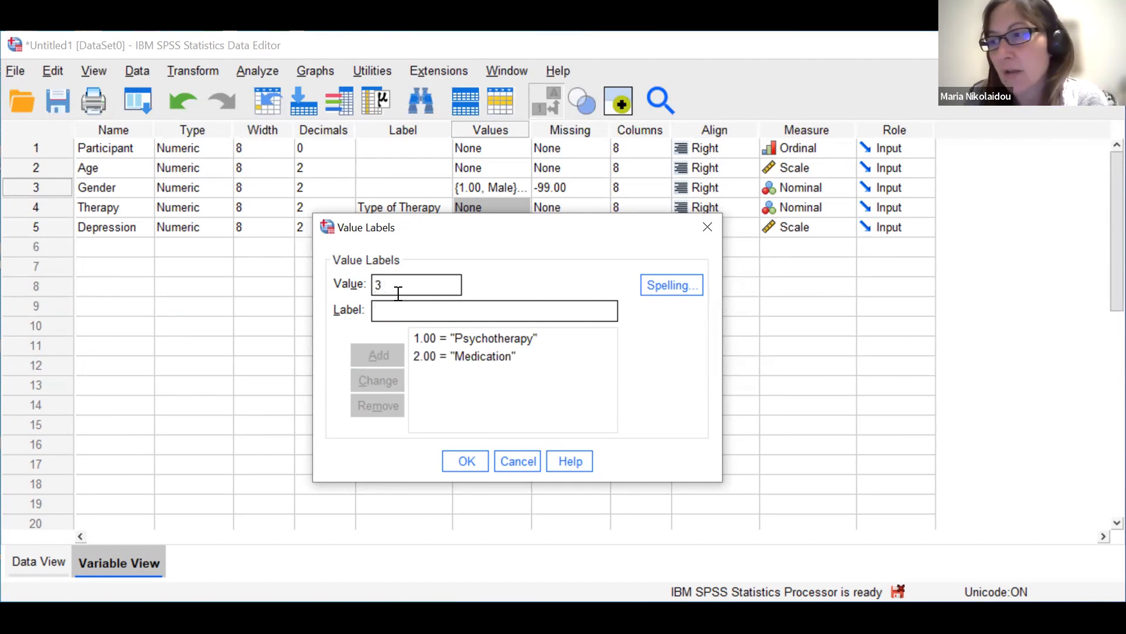
type("No the")
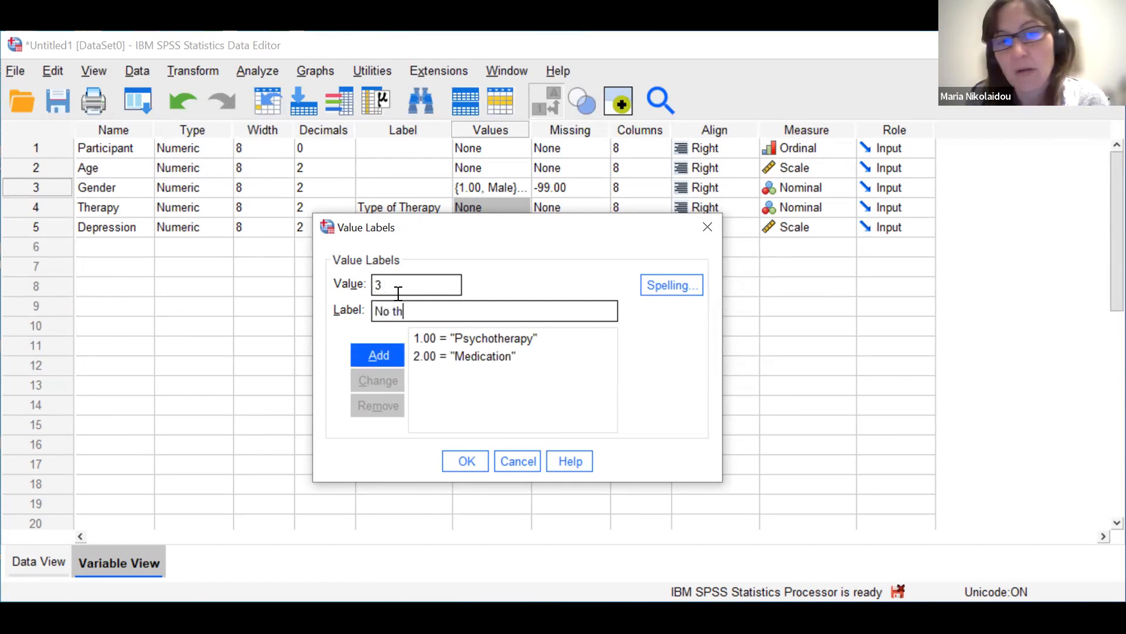
key("BackSpace")
key("BackSpace")
type("reatment")
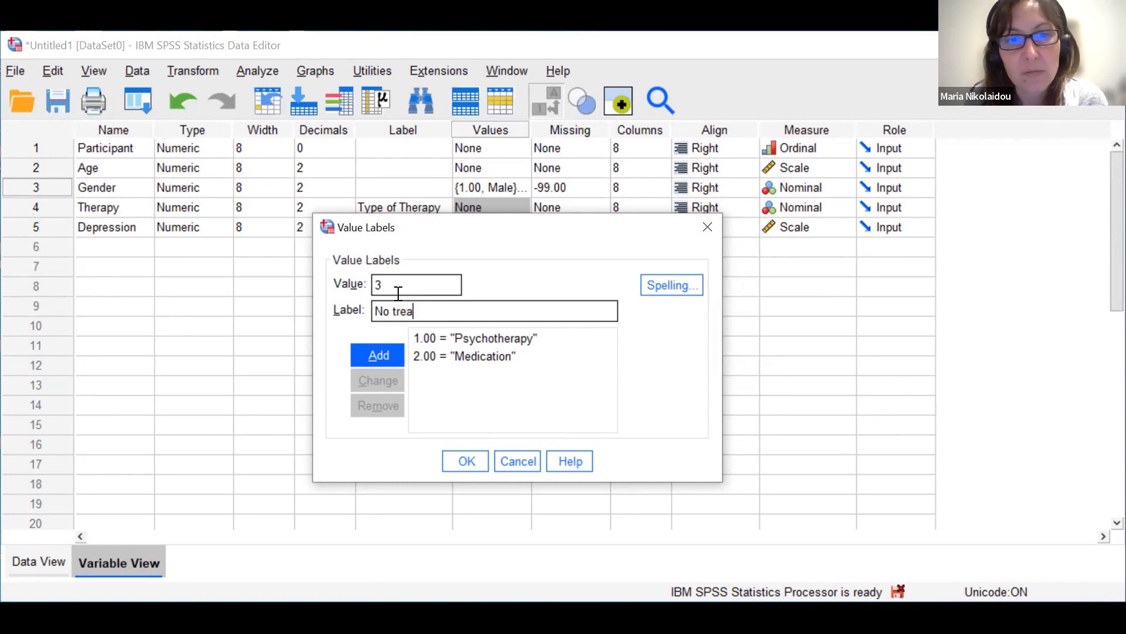
left_click(374, 357)
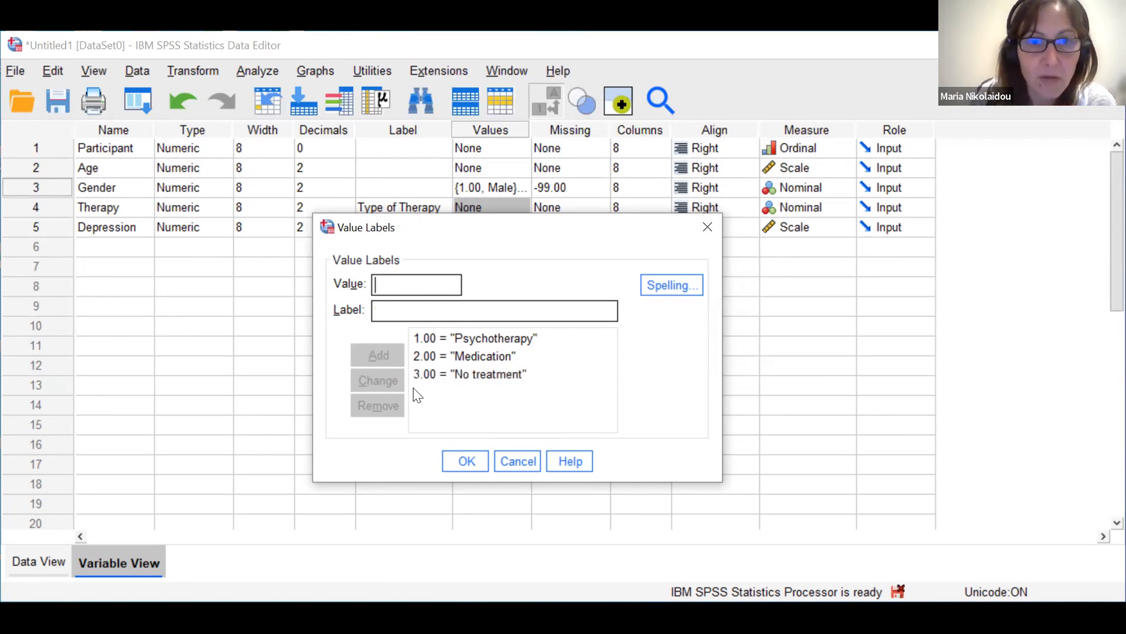
left_click(471, 465)
Enter Therapy value 1 (Psychotherapy) for participants 1 to 5 in the data grid
left_click(32, 559)
left_click(338, 192)
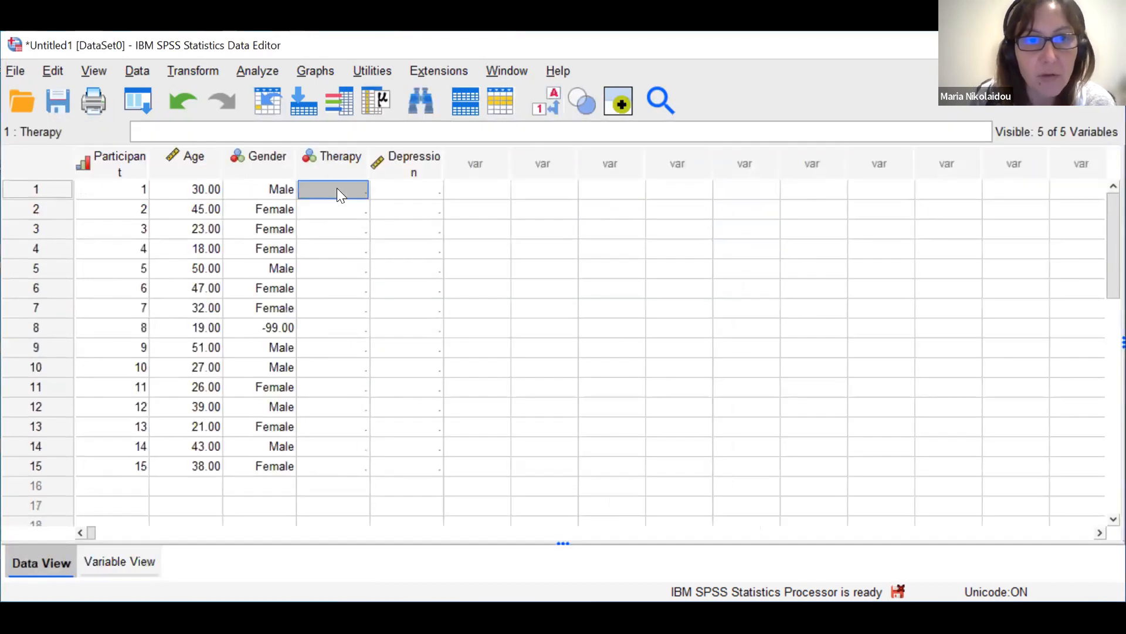
type("1")
key("Return")
type("1")
key("Return")
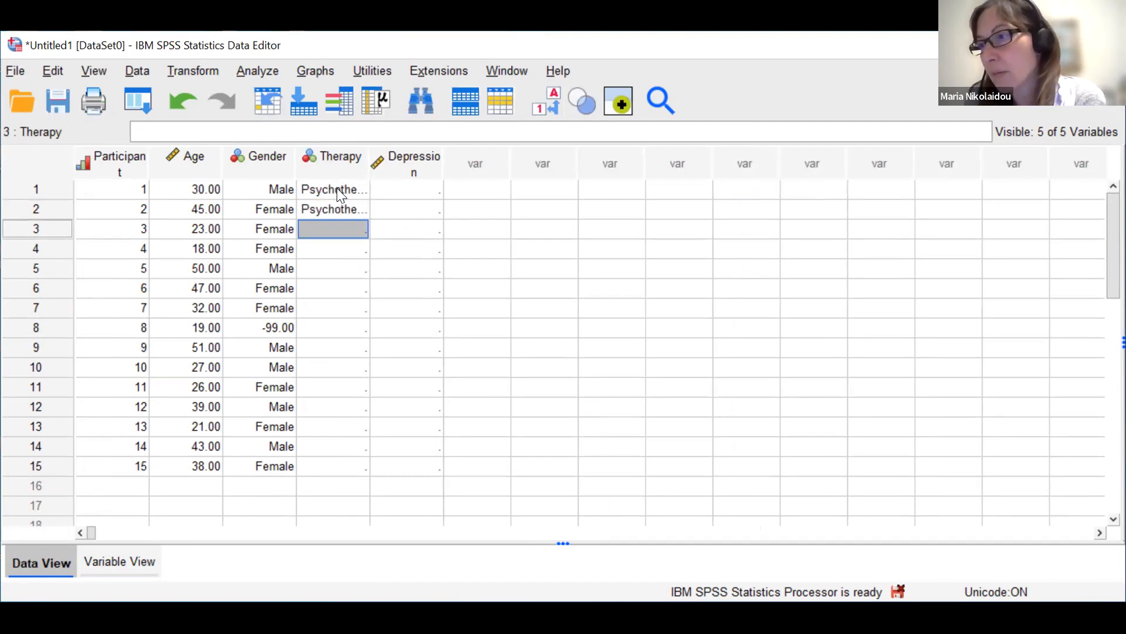
type("1")
key("Return")
type("1")
key("Return")
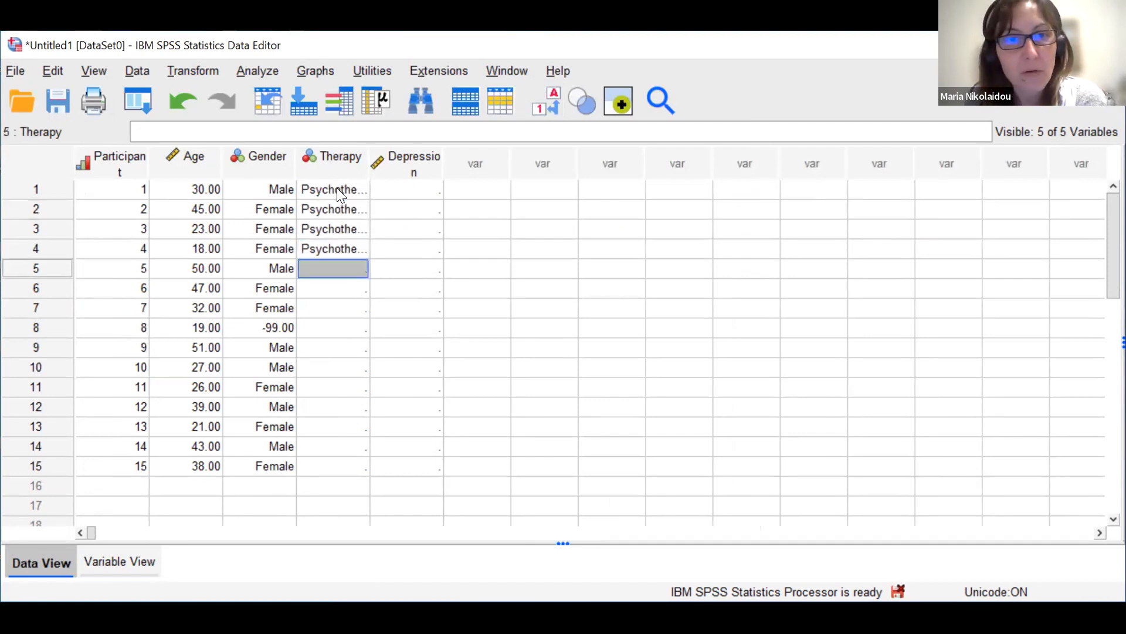
type("1")
key("Return")
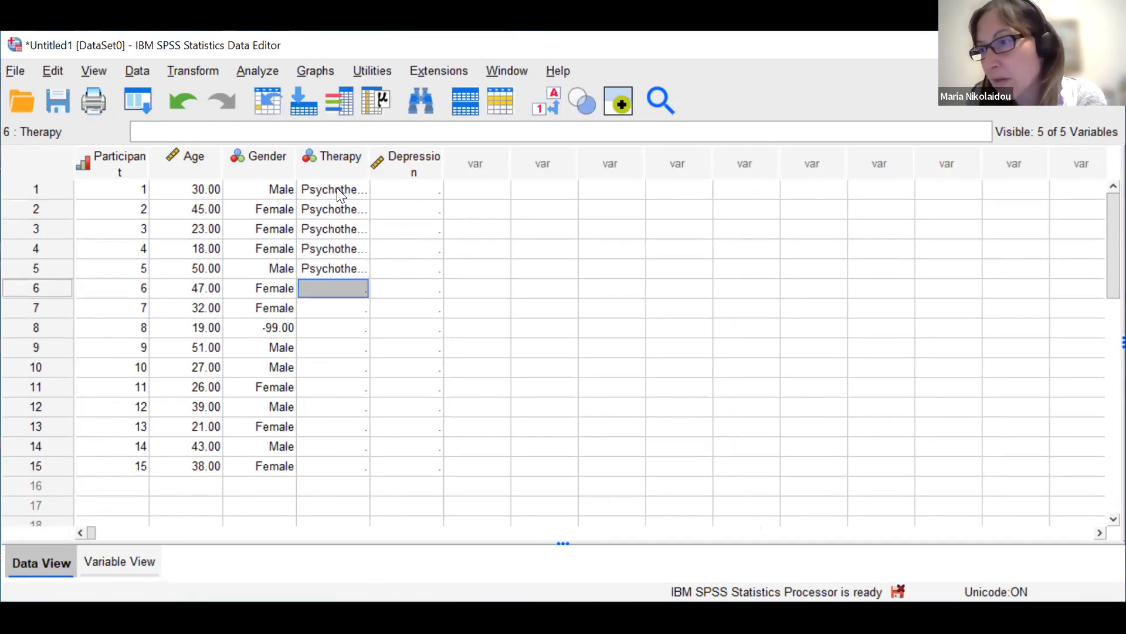
Enter Therapy value 2 (Medication) for participants 6 to 10 in the data grid
type("2")
key("Return")
type("2")
key("Return")
type("2")
key("Return")
type("2")
key("Return")
type("2")
key("Return")
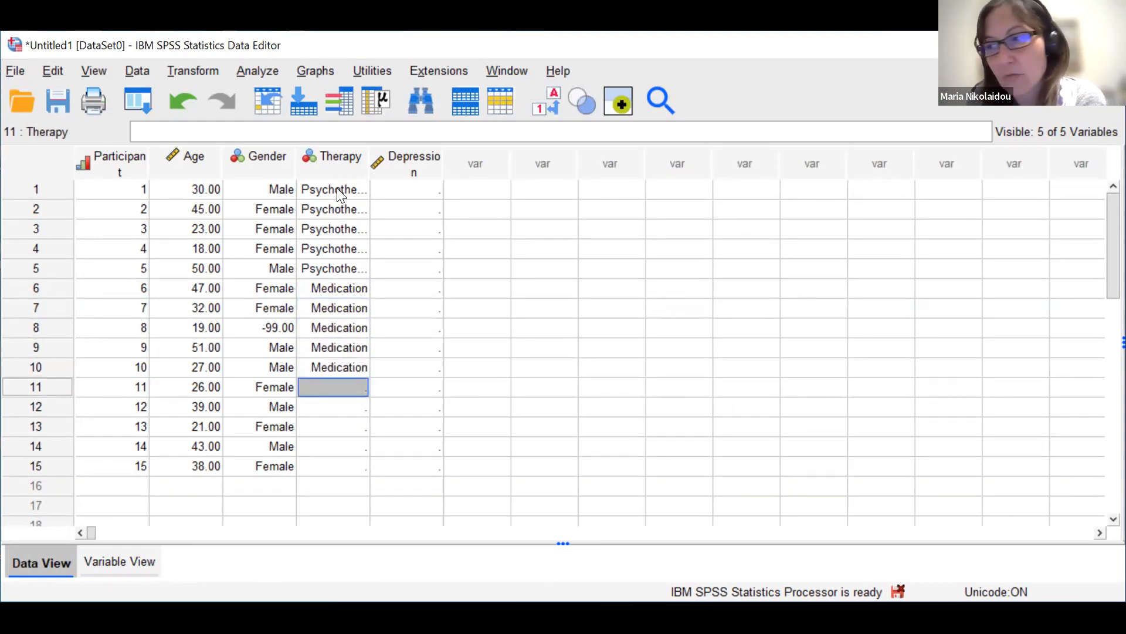
Enter Therapy value 3 (No treatment) for participants 11 to 15 in the data grid
key("3")
key("Return")
key("3")
key("Return")
type("3")
key("Return")
type("3")
key("Return")
type("3")
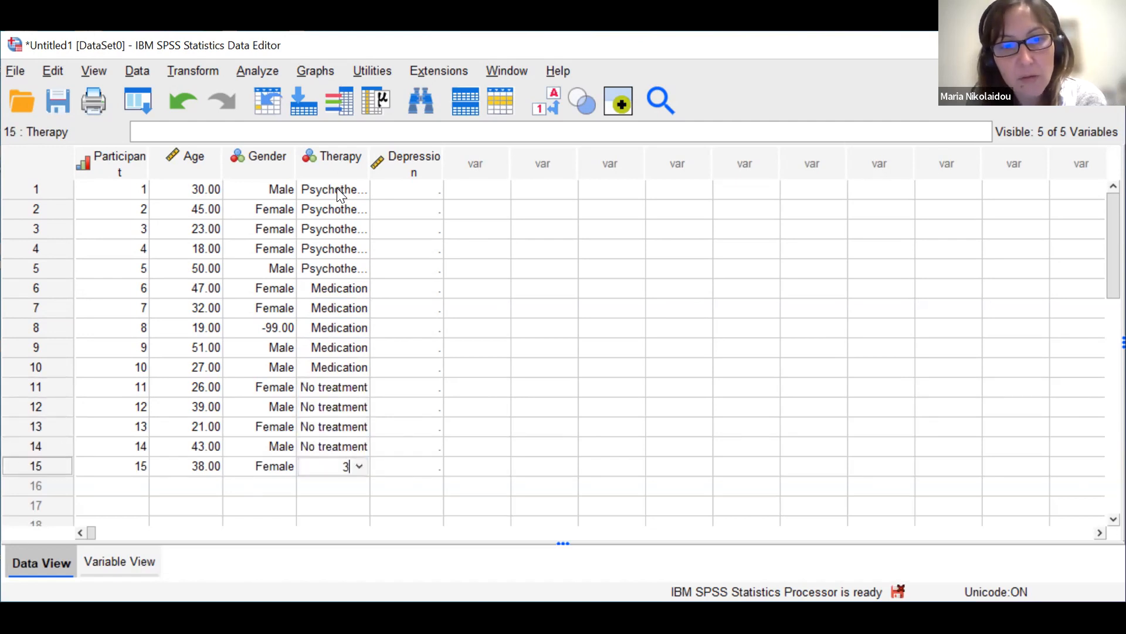
key("Return")
Enter the Depression scores 25, 27, 32, 30 and 29 for participants 1 to 5
key("Tab")
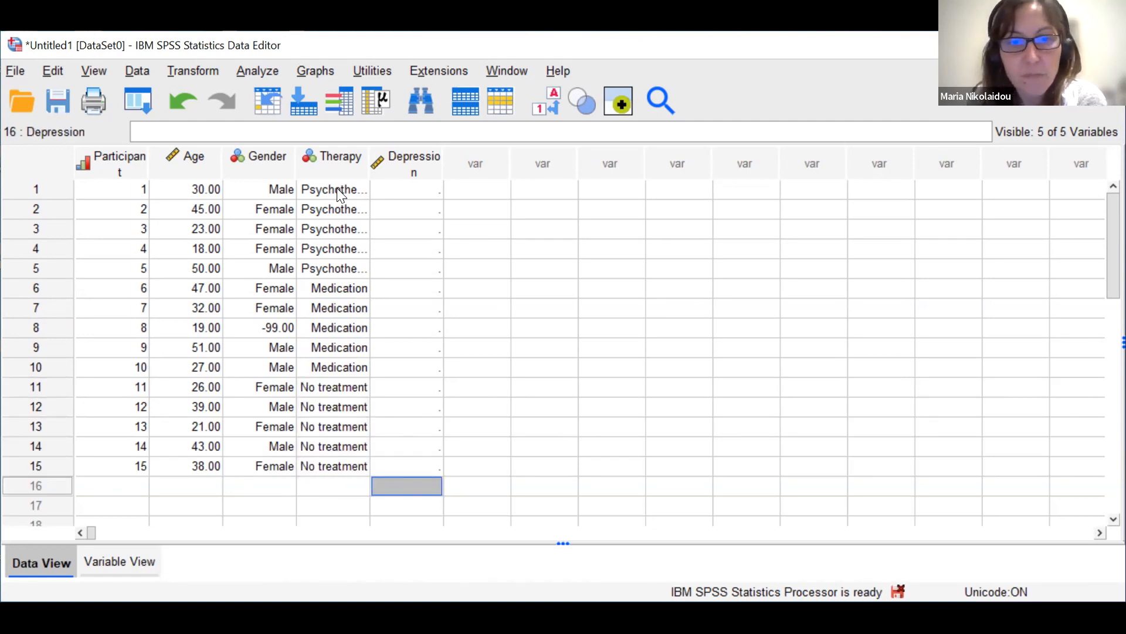
key("Up")
key("Up")
key("Up")
key("Up")
key("Up")
key("Up")
key("Up")
key("Up")
key("Up")
key("Up")
key("Up")
key("Up")
key("Up")
key("Up")
key("Up")
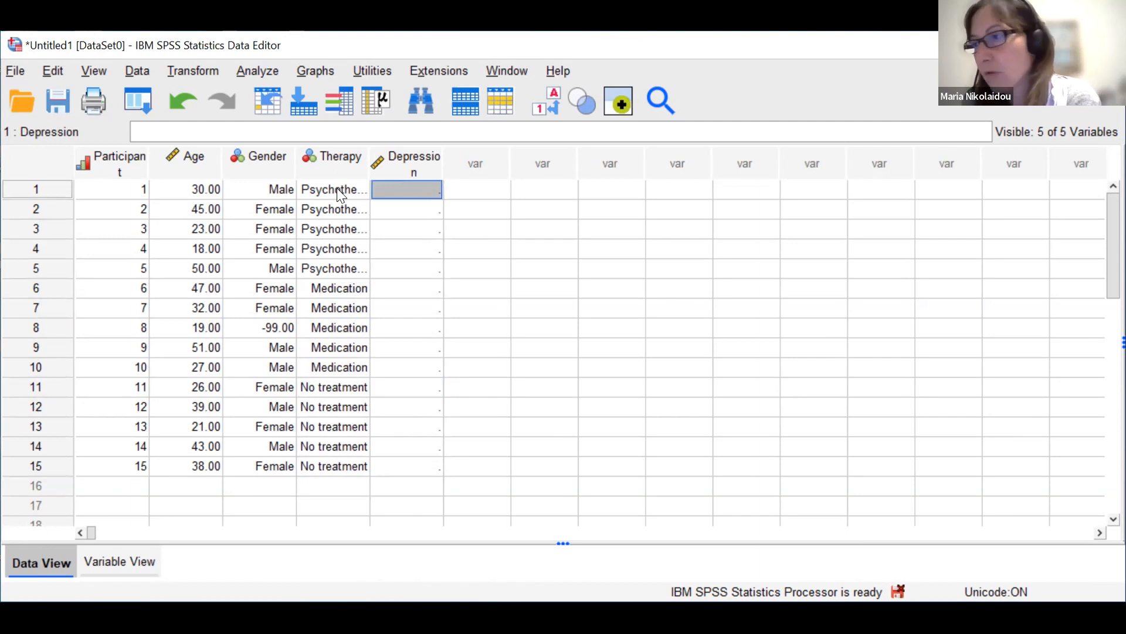
type("25")
key("Return")
type("27")
key("Return")
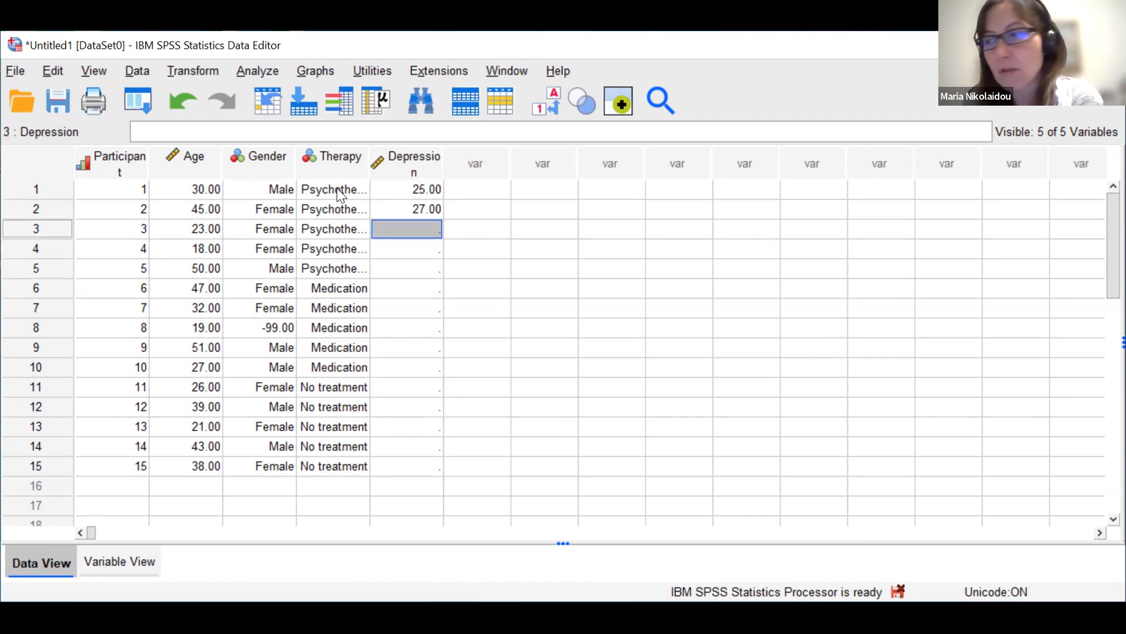
type("32")
key("Return")
type("30")
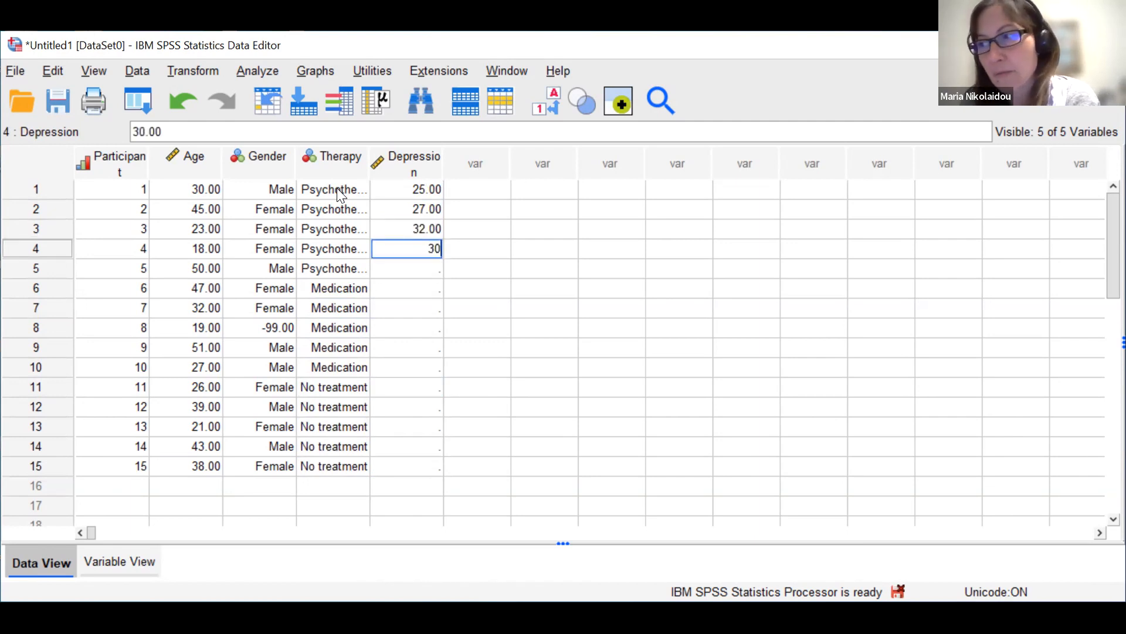
key("Return")
type("29")
key("Return")
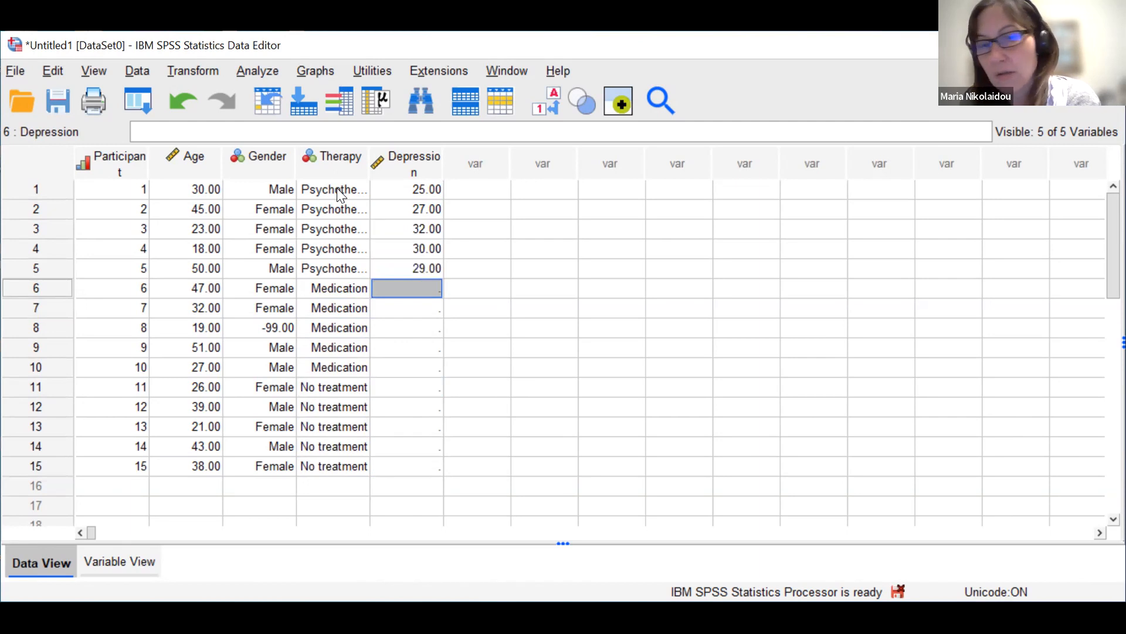
Enter the Depression scores 27, 32, 35, 36 and 38 for participants 6 to 10
type("27")
key("Return")
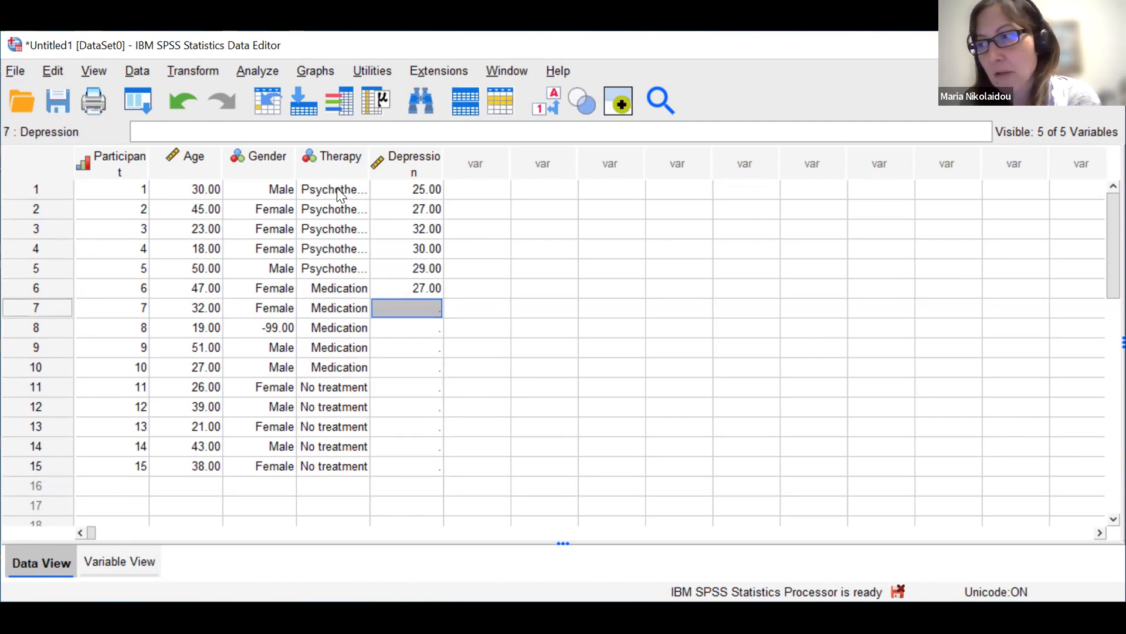
type("32")
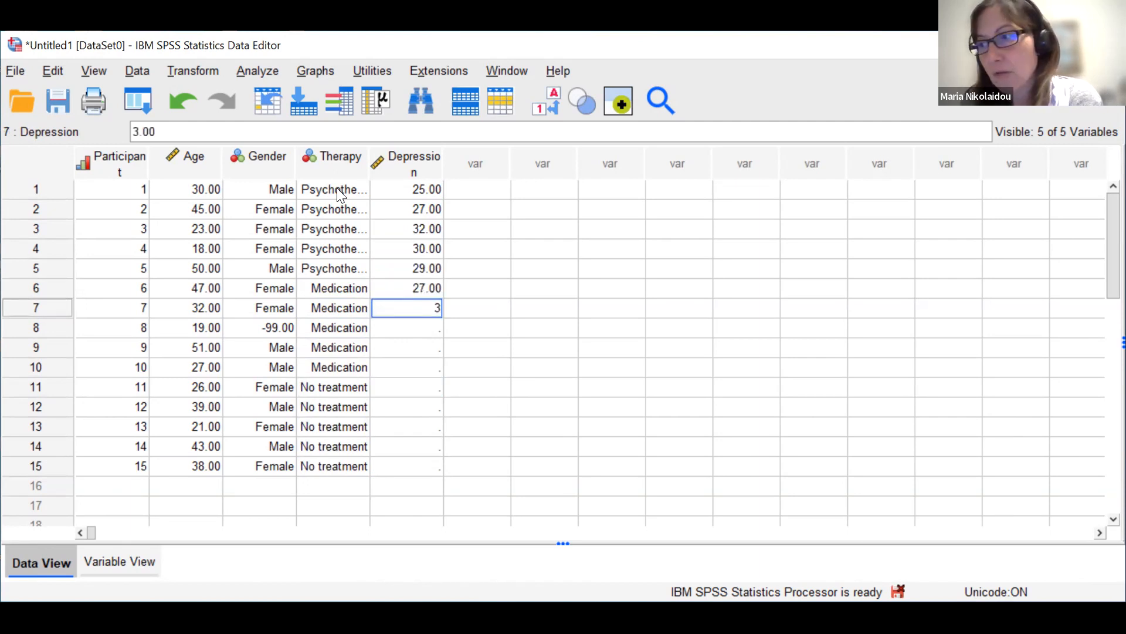
key("Return")
type("5")
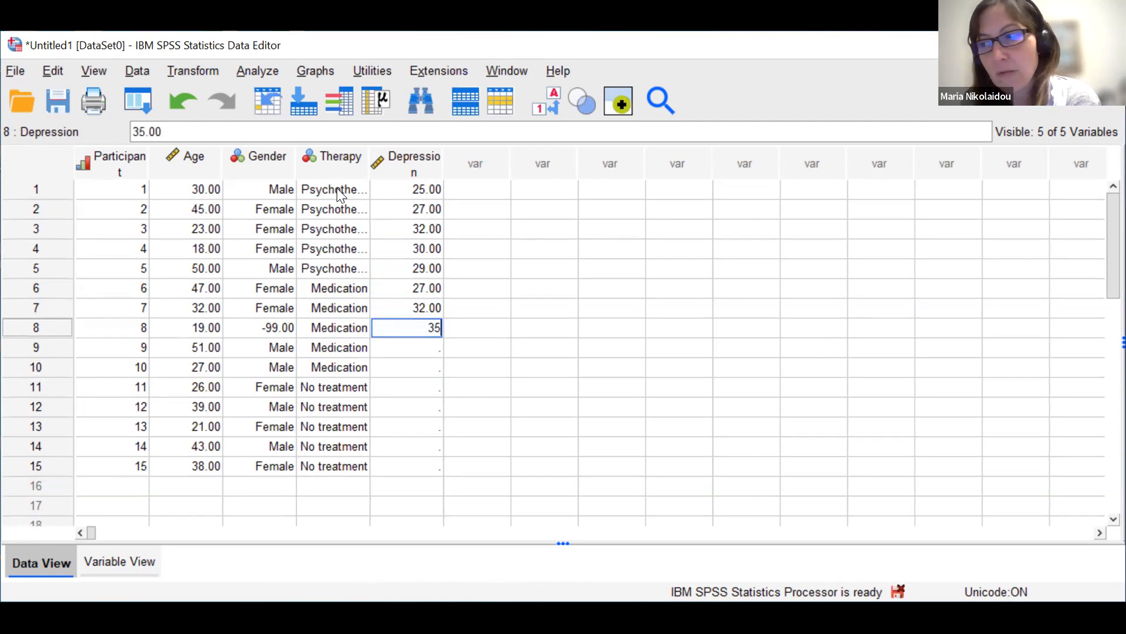
key("Return")
type("36")
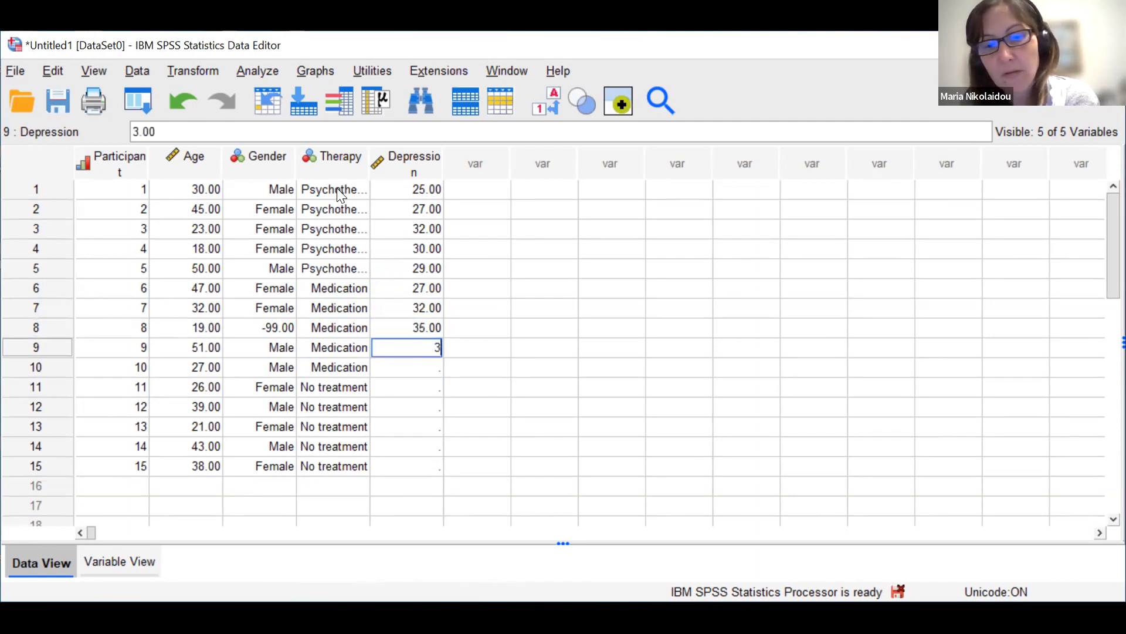
key("Return")
type("3")
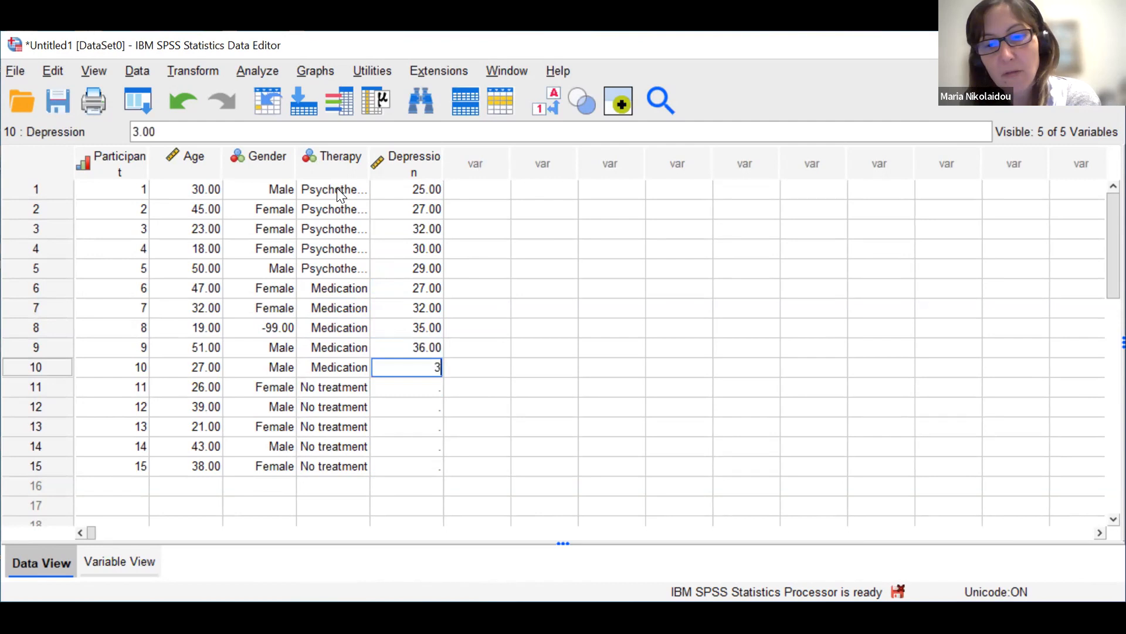
type("8")
key("Return")
Enter the Depression scores 55, 57, 60, 51 and 57 for participants 11 to 15
type("55")
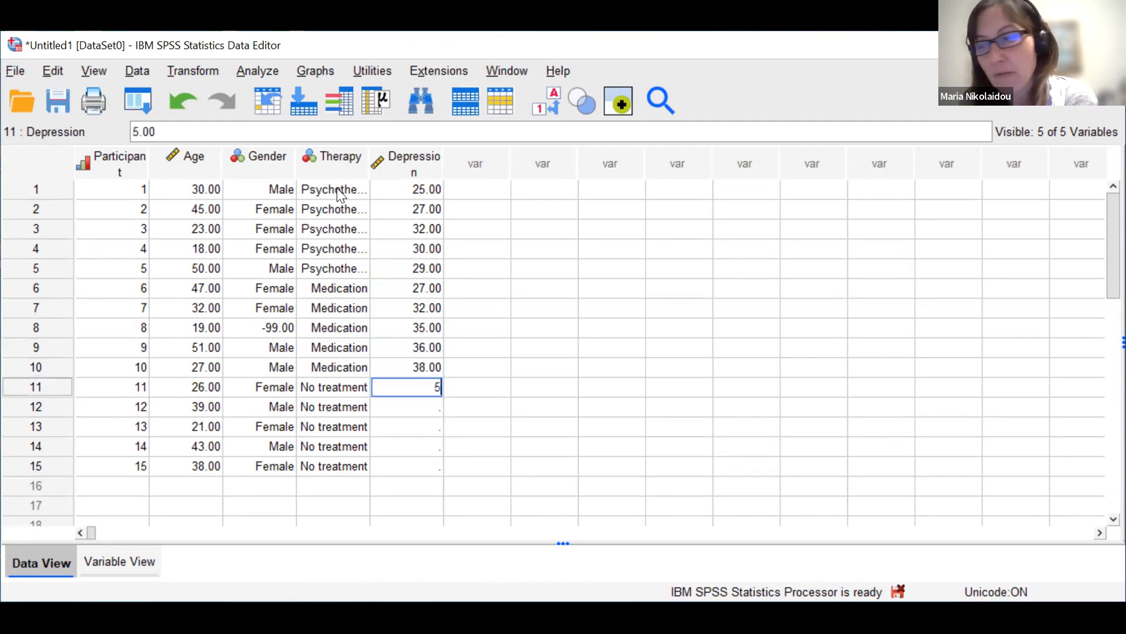
key("Return")
type("57")
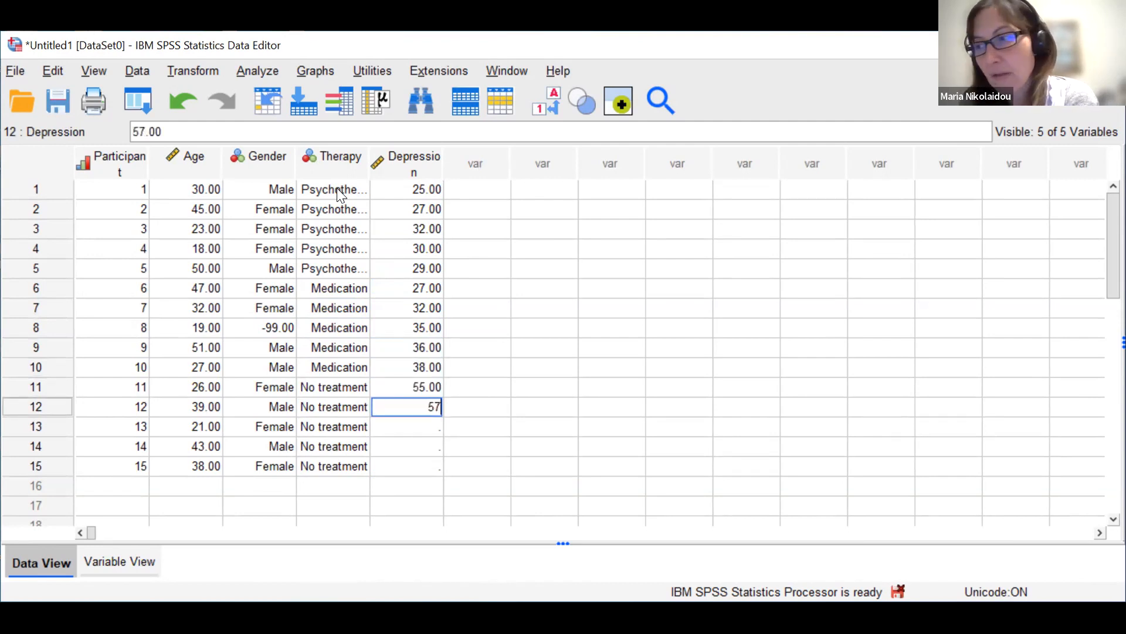
key("Return")
type("6")
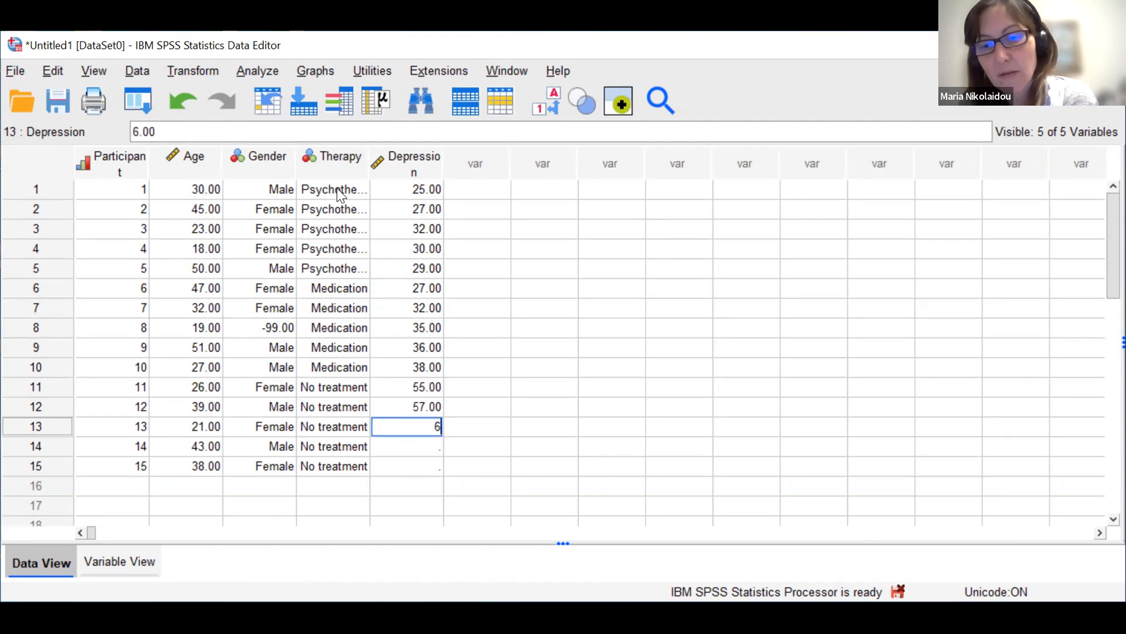
type("0")
key("Return")
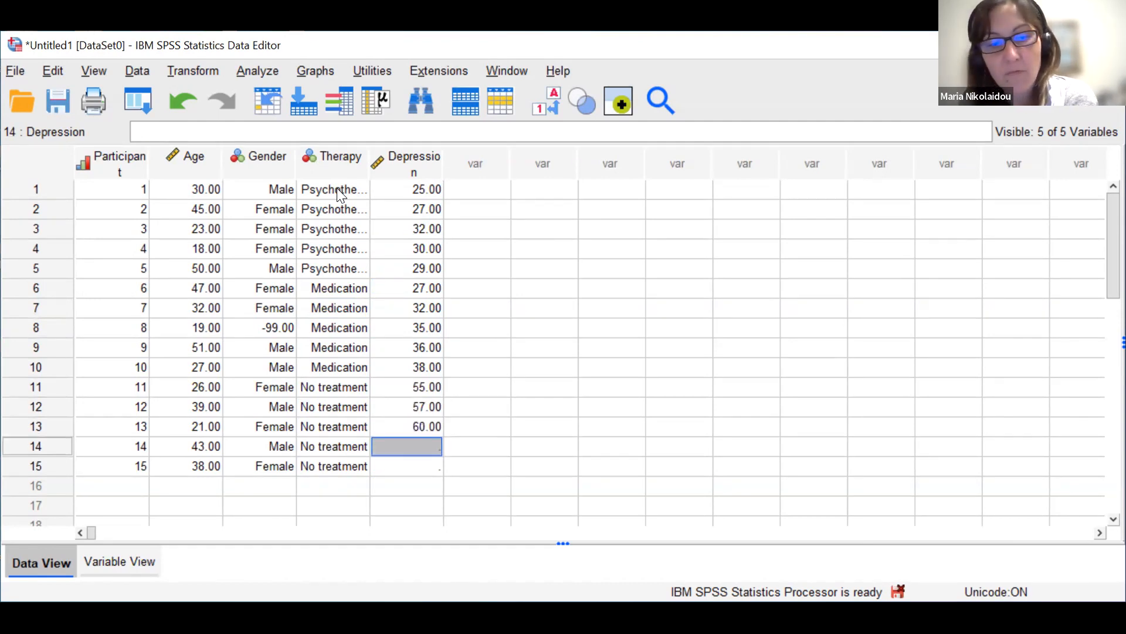
type("51")
key("Return")
type("57")
key("Return")
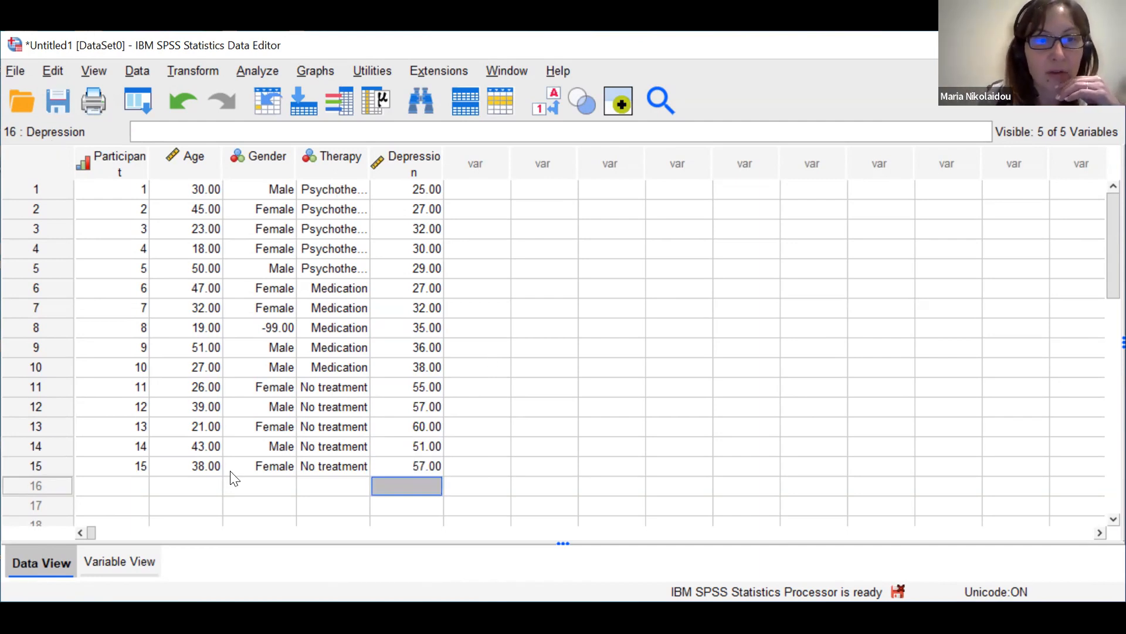
Save the dataset in the Documents folder as an SPSS Statistics file named 1
left_click(13, 71)
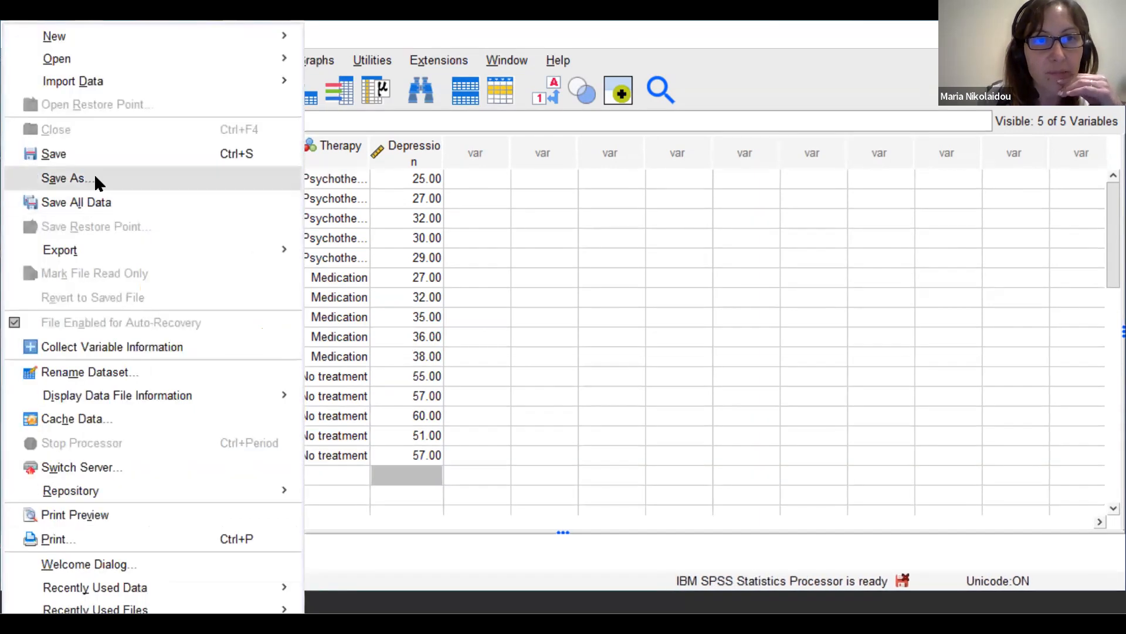
left_click(94, 178)
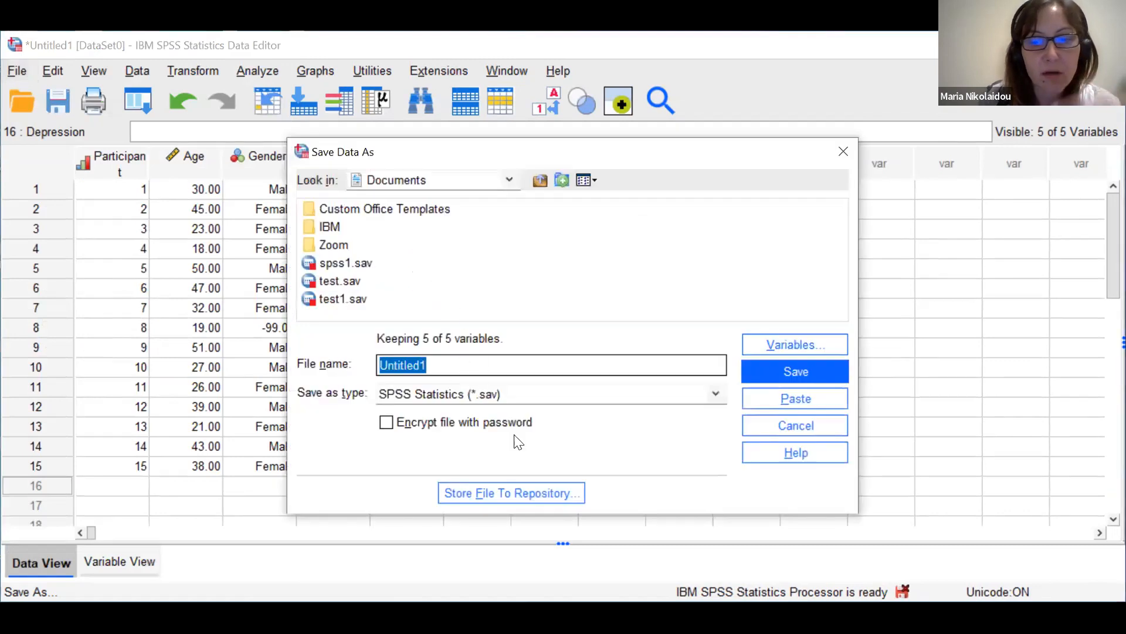
key("BackSpace")
type("1")
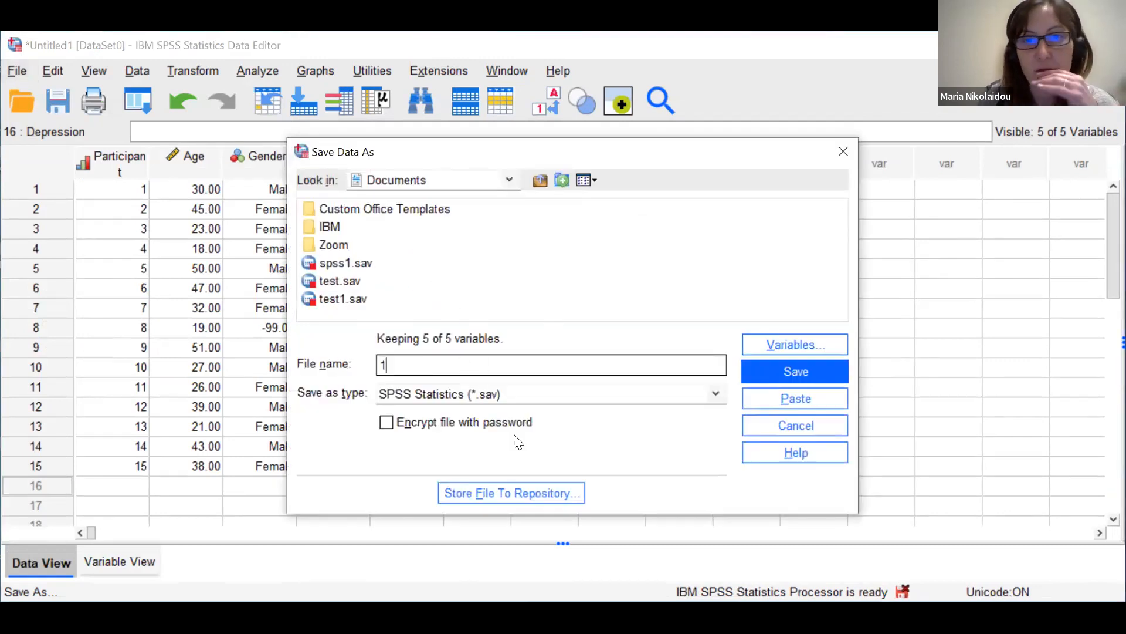
key("Return")
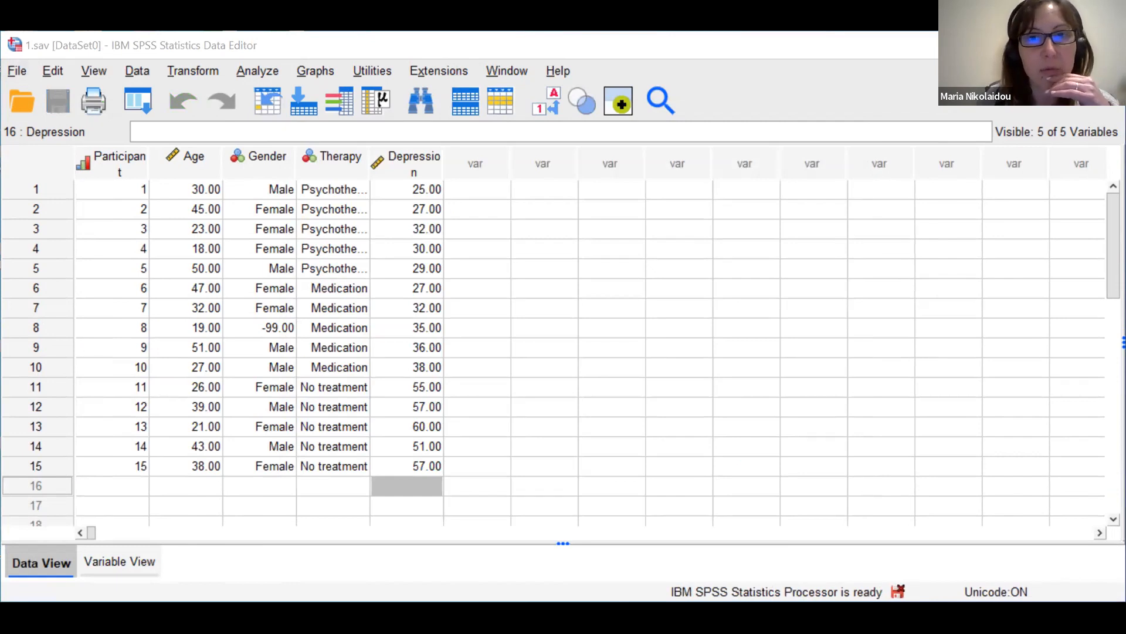
Review the definitions of the five variables and return to the data grid
left_click(455, 350)
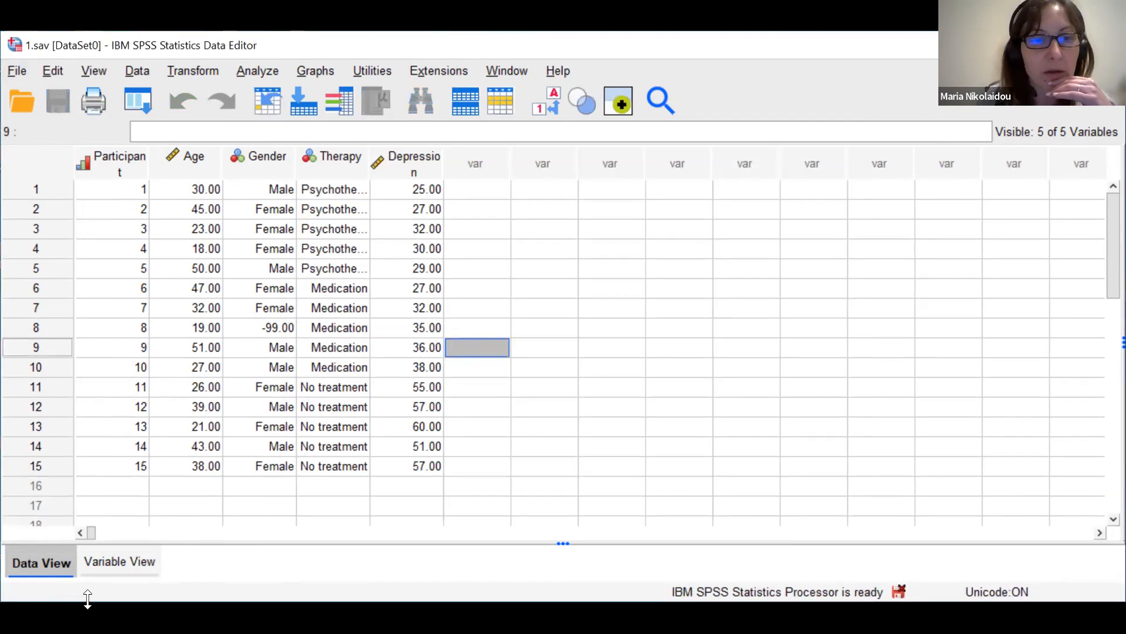
left_click(108, 562)
left_click(380, 327)
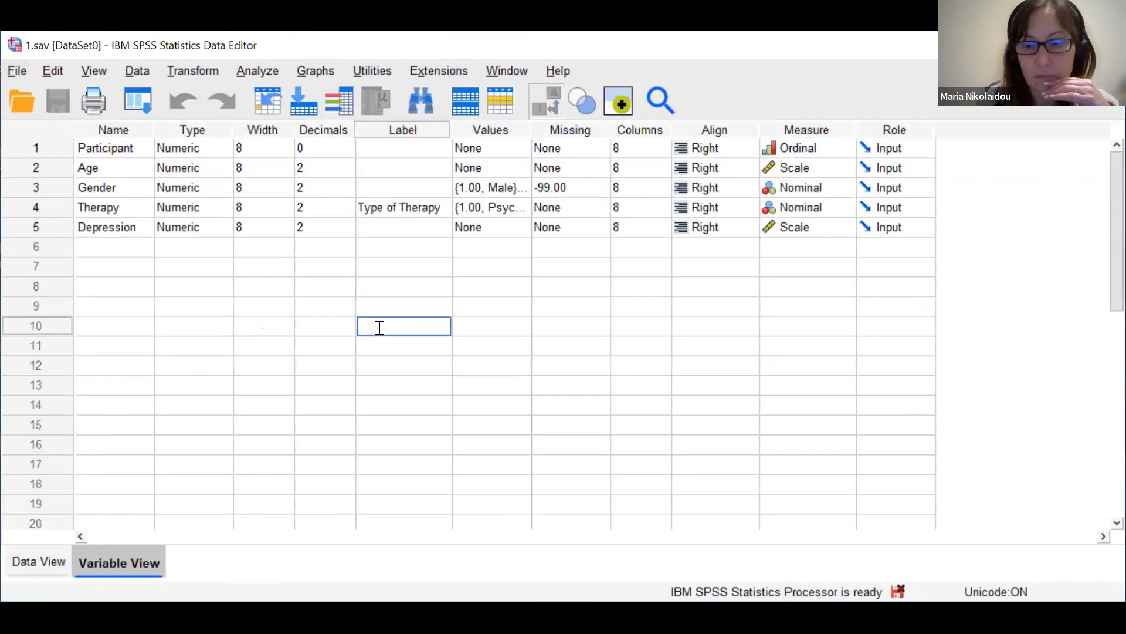
key("Up")
key("Up")
key("Up")
key("Up")
key("Up")
key("Up")
key("Up")
key("Up")
key("Up")
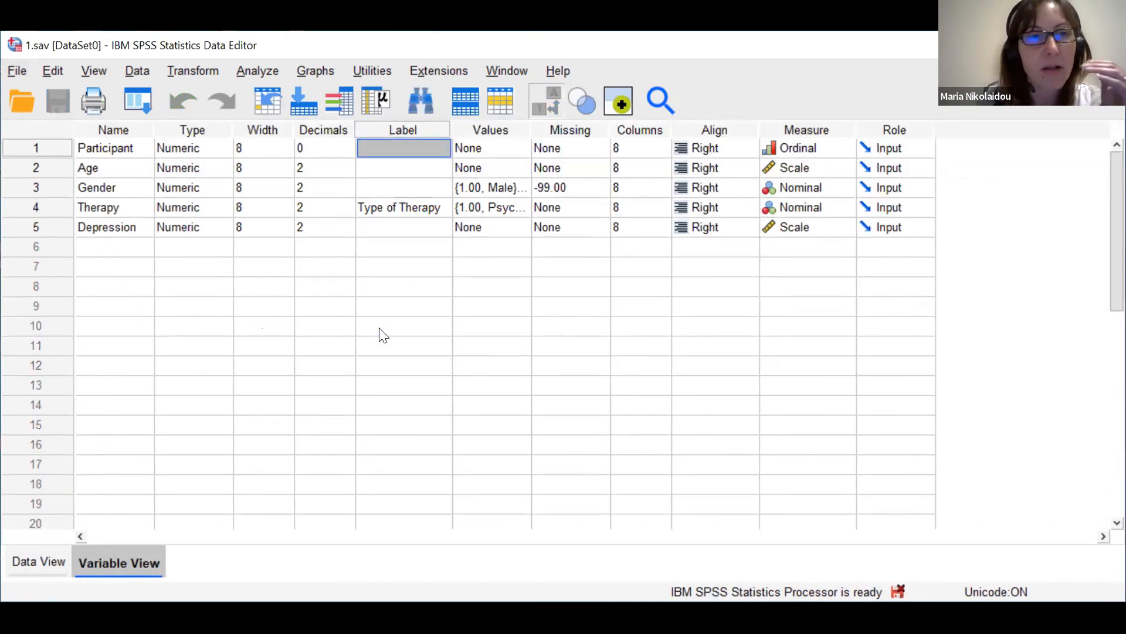
left_click(34, 556)
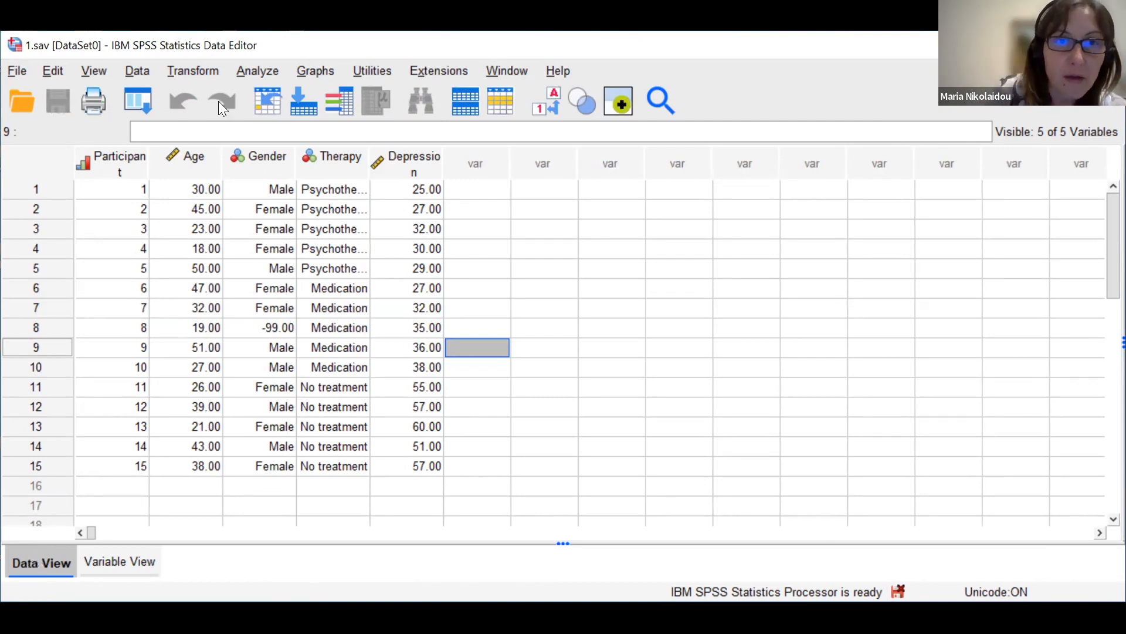
Set up a Frequencies analysis with Type of Therapy and Gender as its variables
left_click(258, 71)
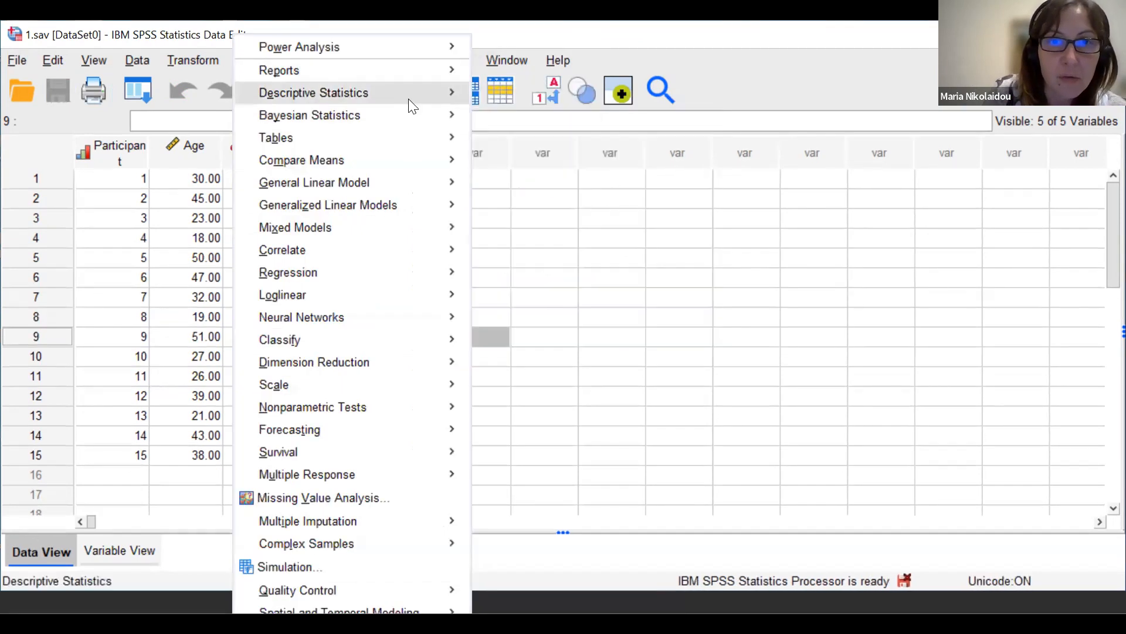
mouse_move(444, 100)
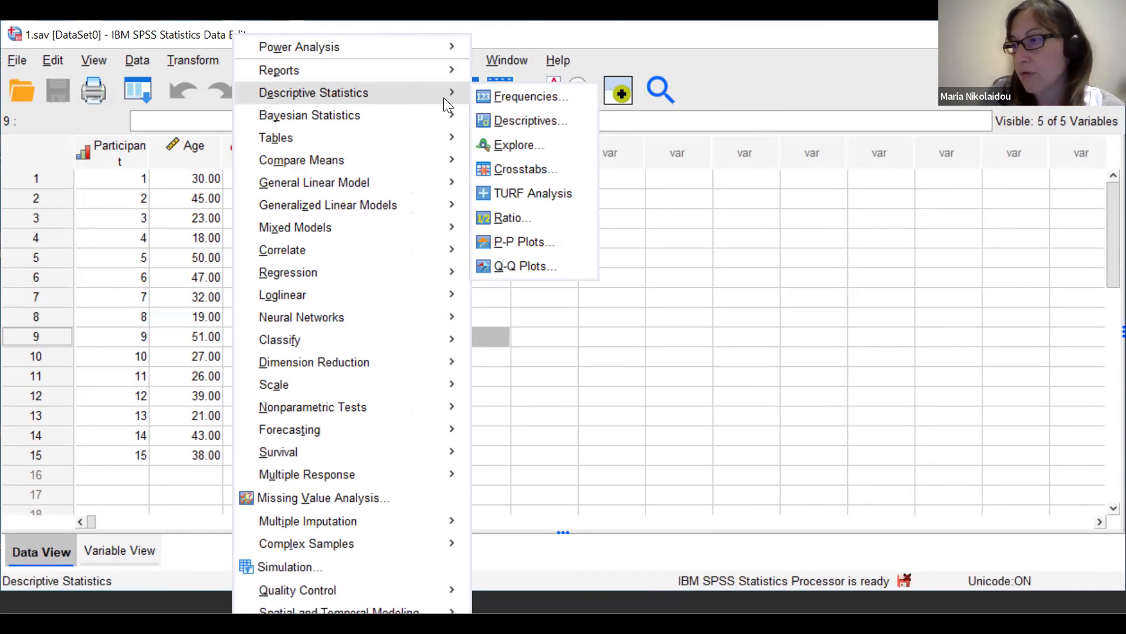
left_click(525, 100)
left_click(422, 292)
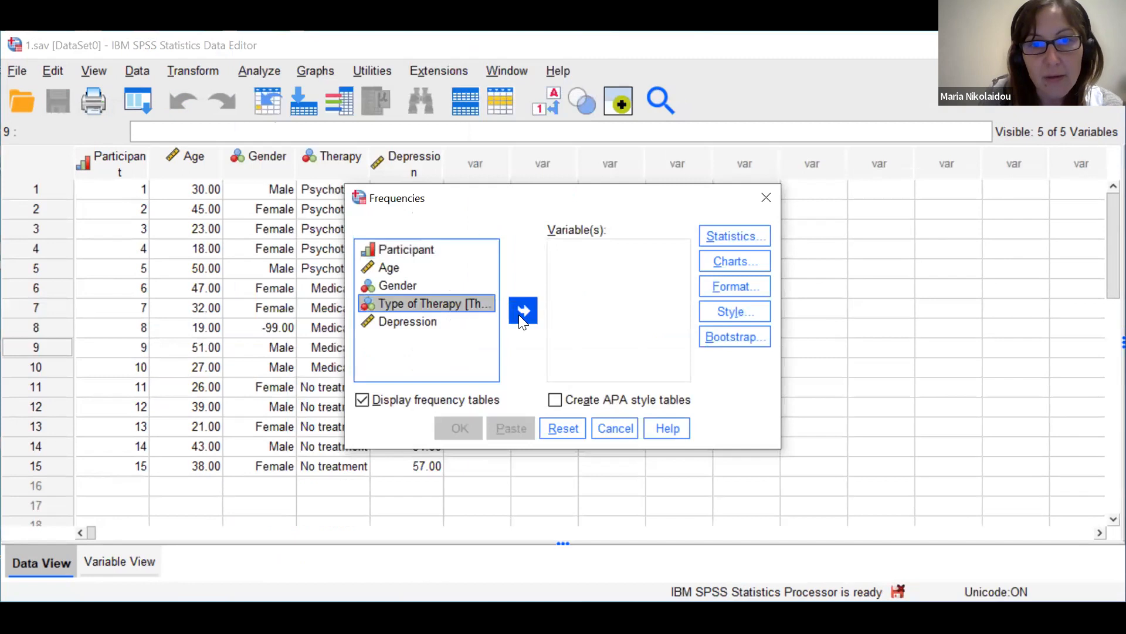
left_click(521, 311)
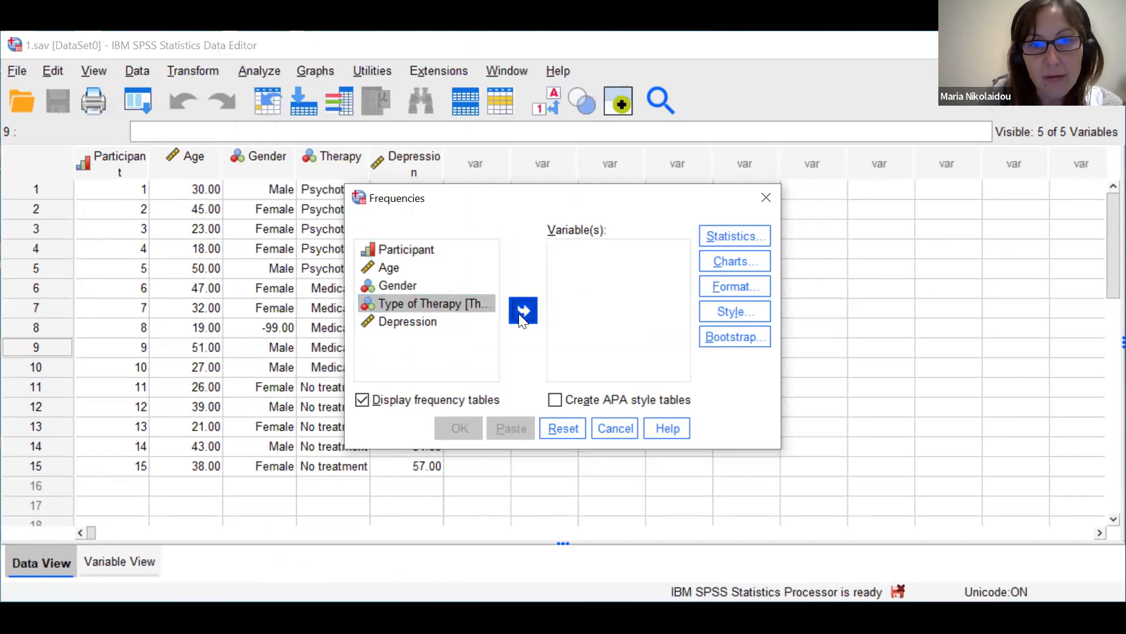
left_click(415, 285)
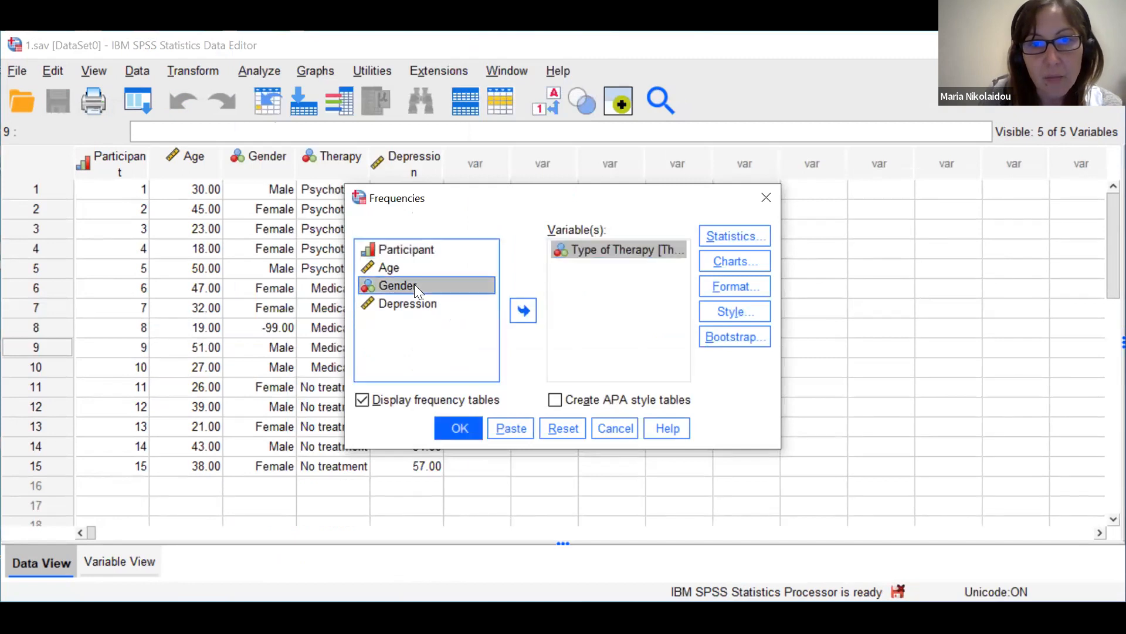
left_click(522, 310)
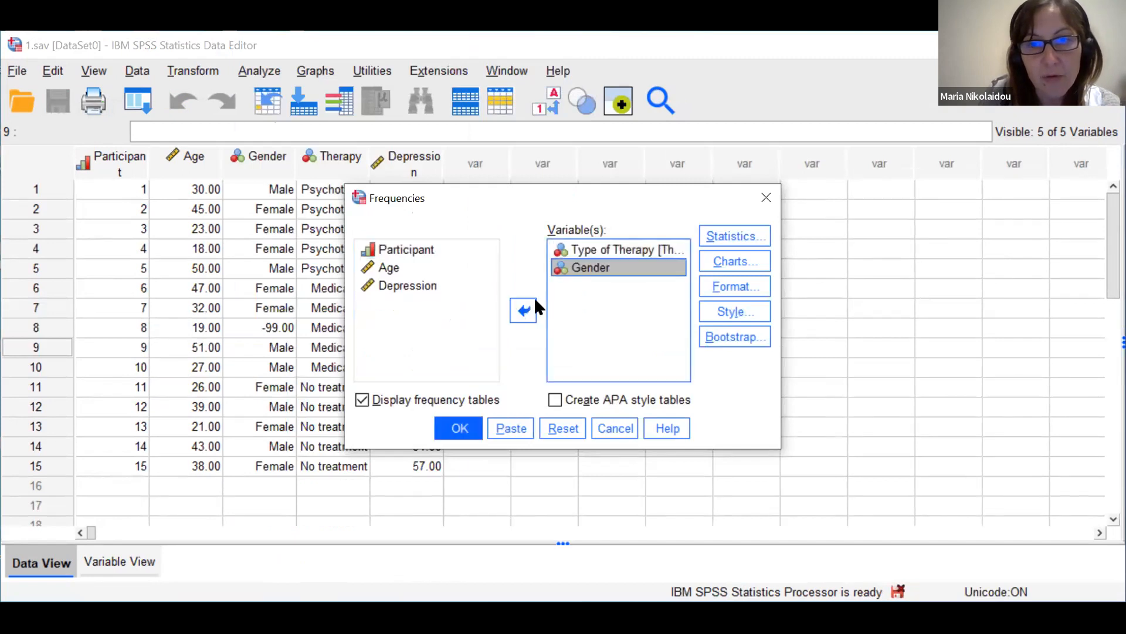
Look through the optional statistics without selecting any, and run the Frequencies analysis with frequency tables displayed
left_click(741, 237)
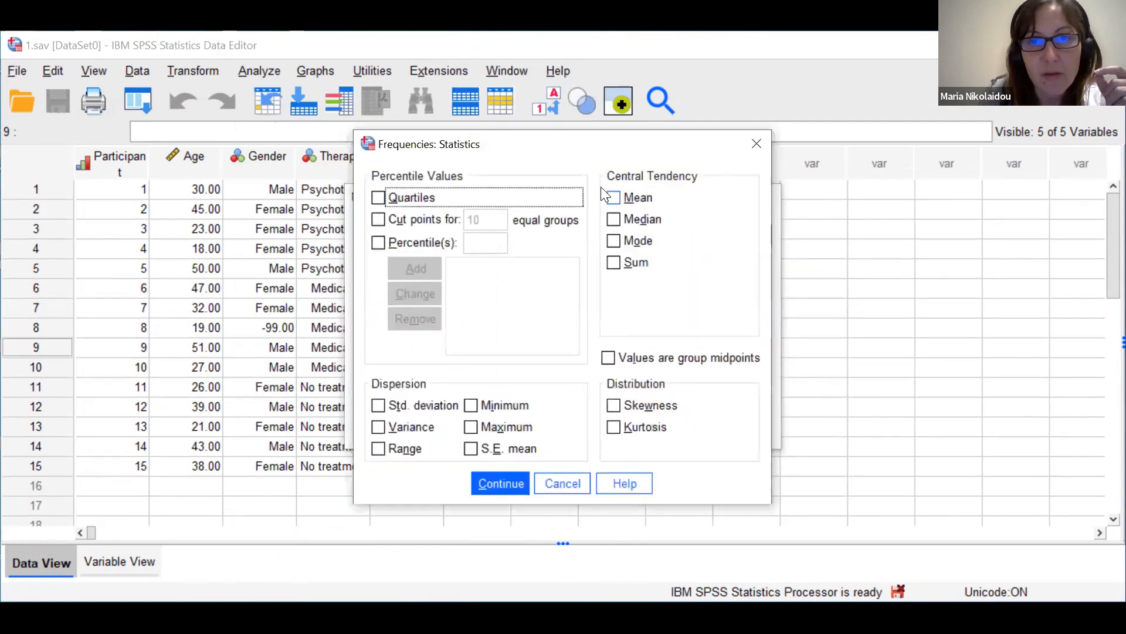
left_click(757, 146)
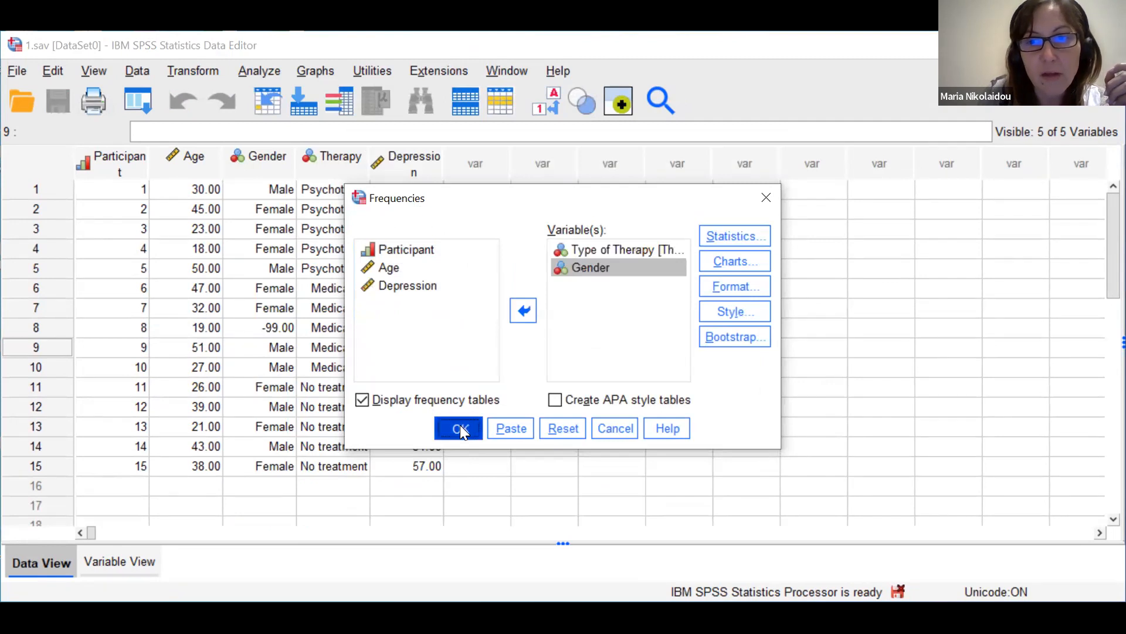
left_click(461, 429)
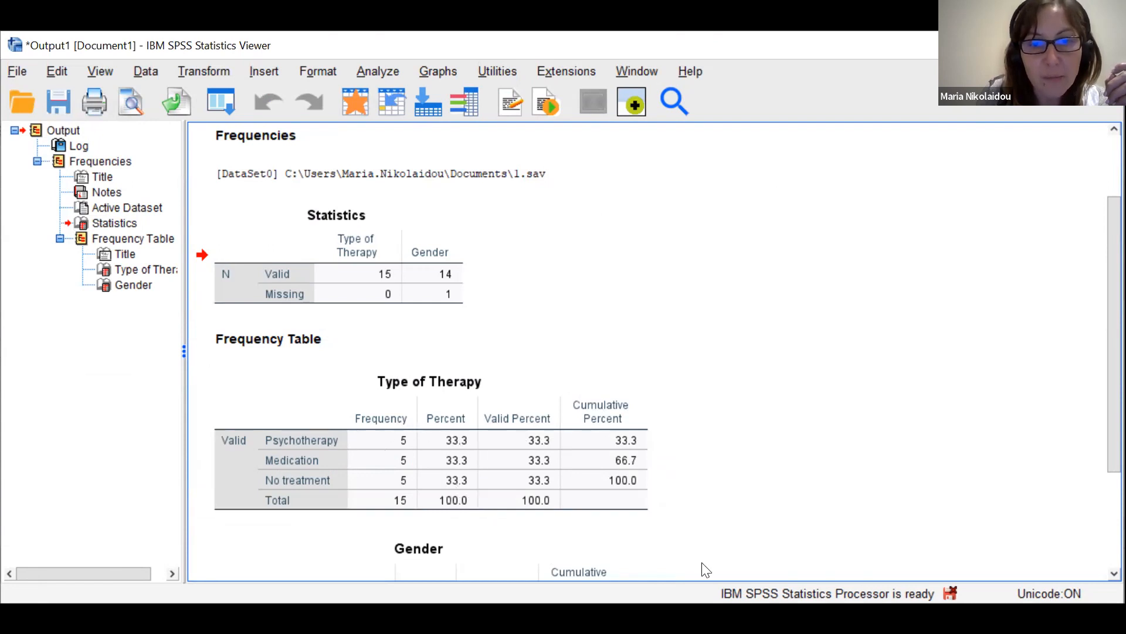
left_click(811, 478)
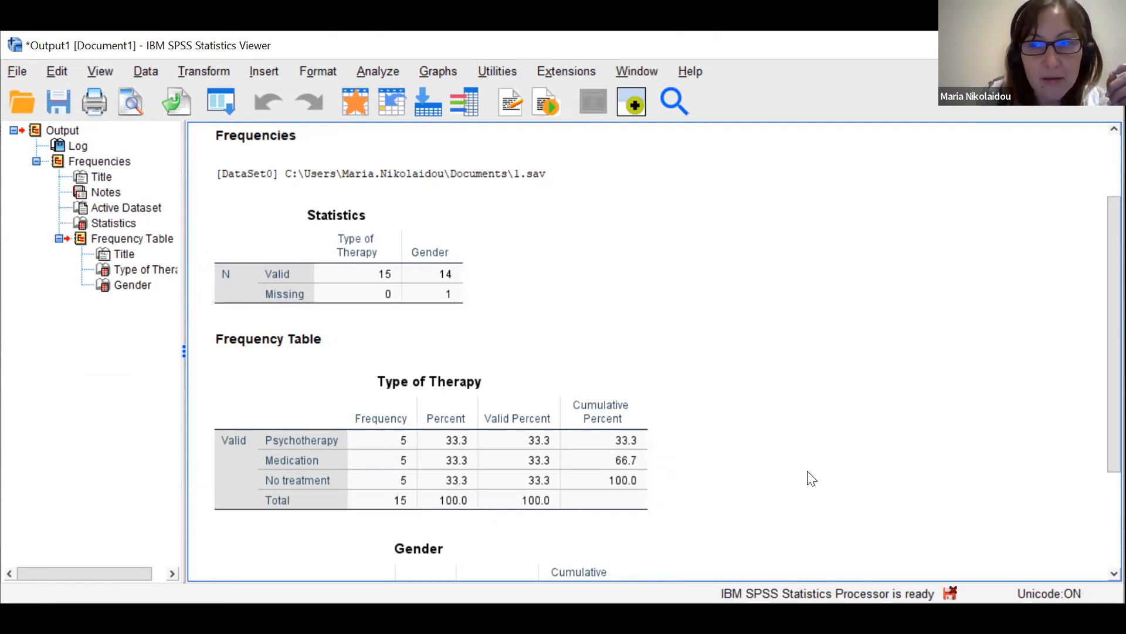
Examine the frequency tables for Type of Therapy and Gender in the output
scroll(407, 503, "down", 3)
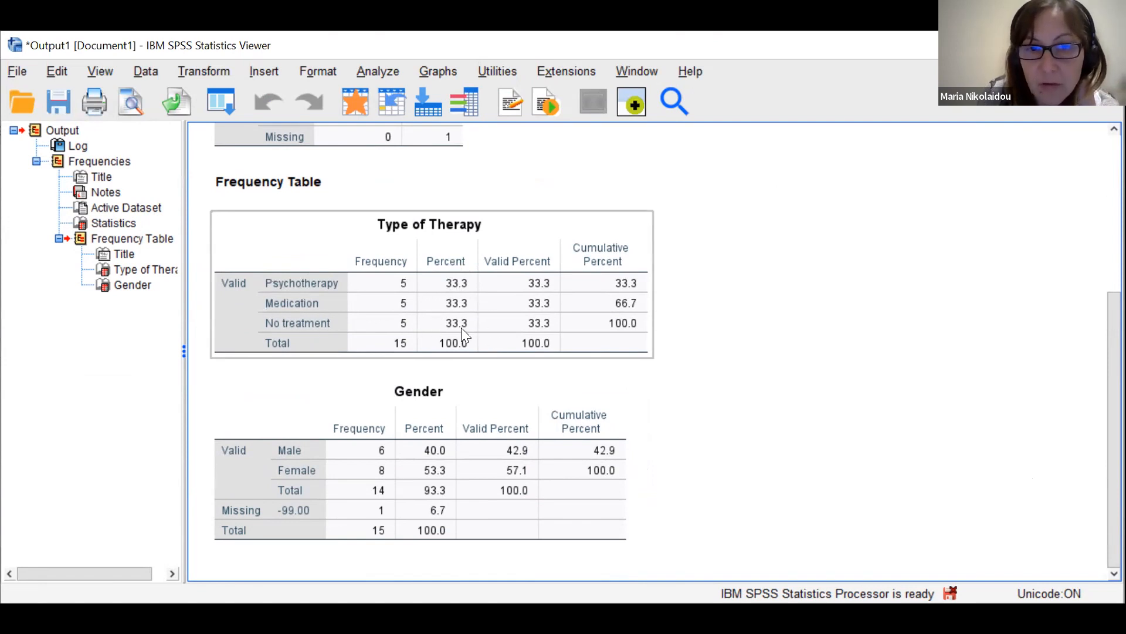
left_click(413, 453)
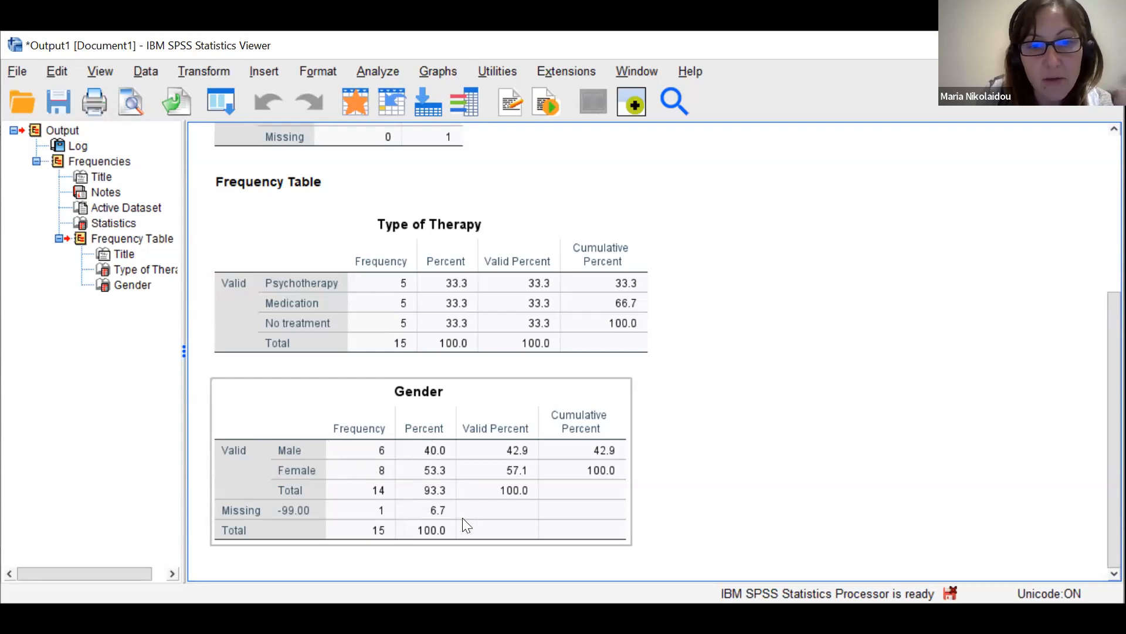
left_click(638, 514)
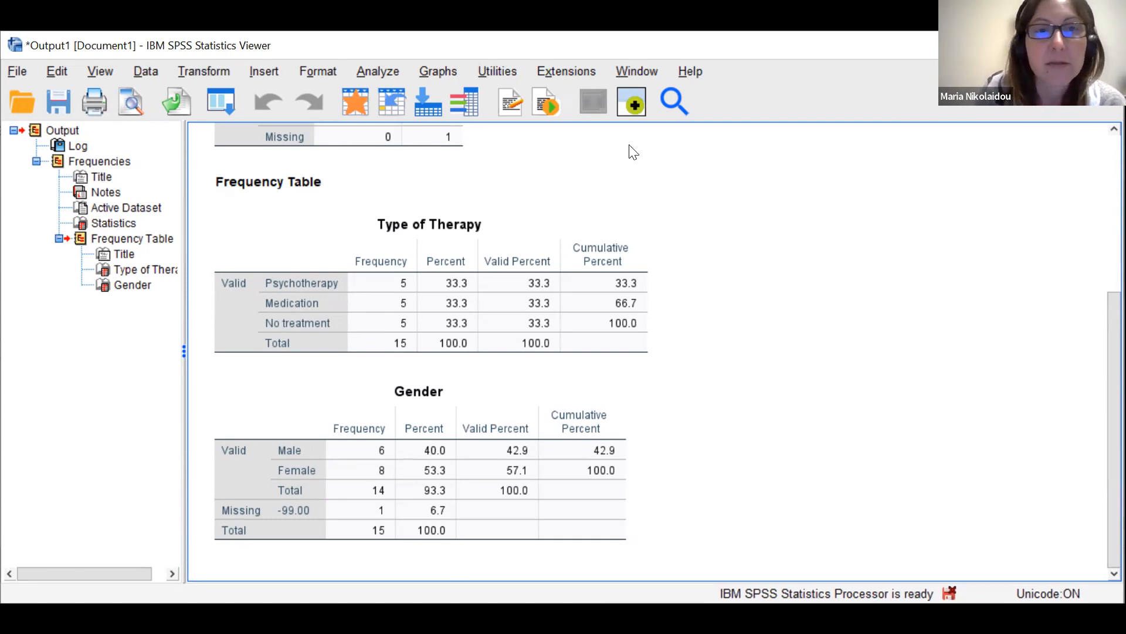
Return to the data and start an Explore analysis with Age and Depression as the dependent variables
key("alt+Tab")
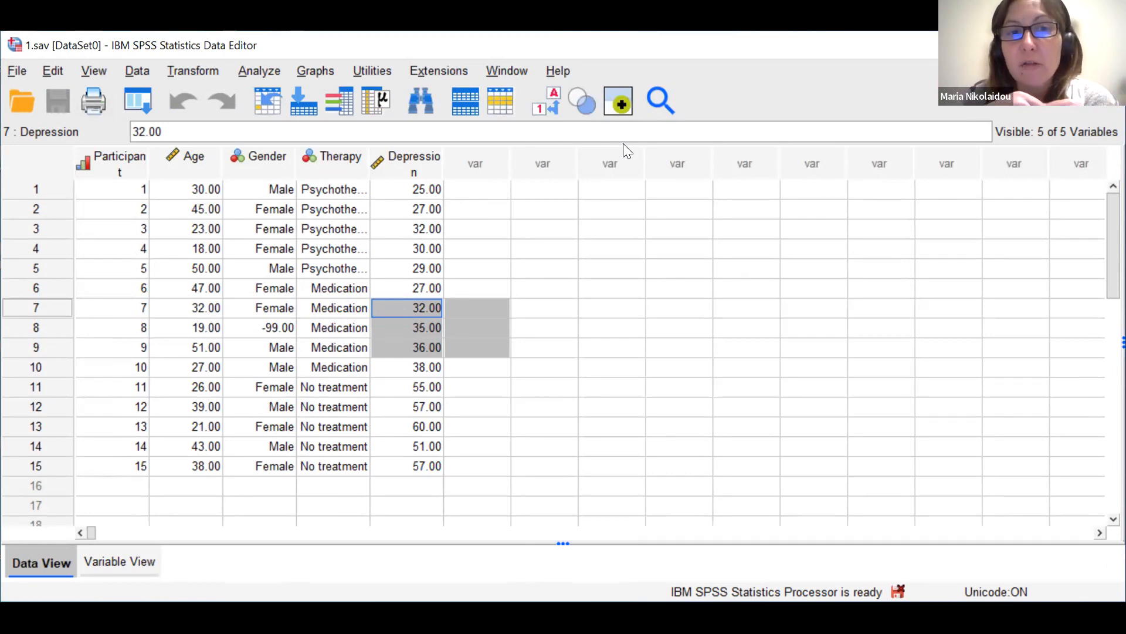
left_click(259, 71)
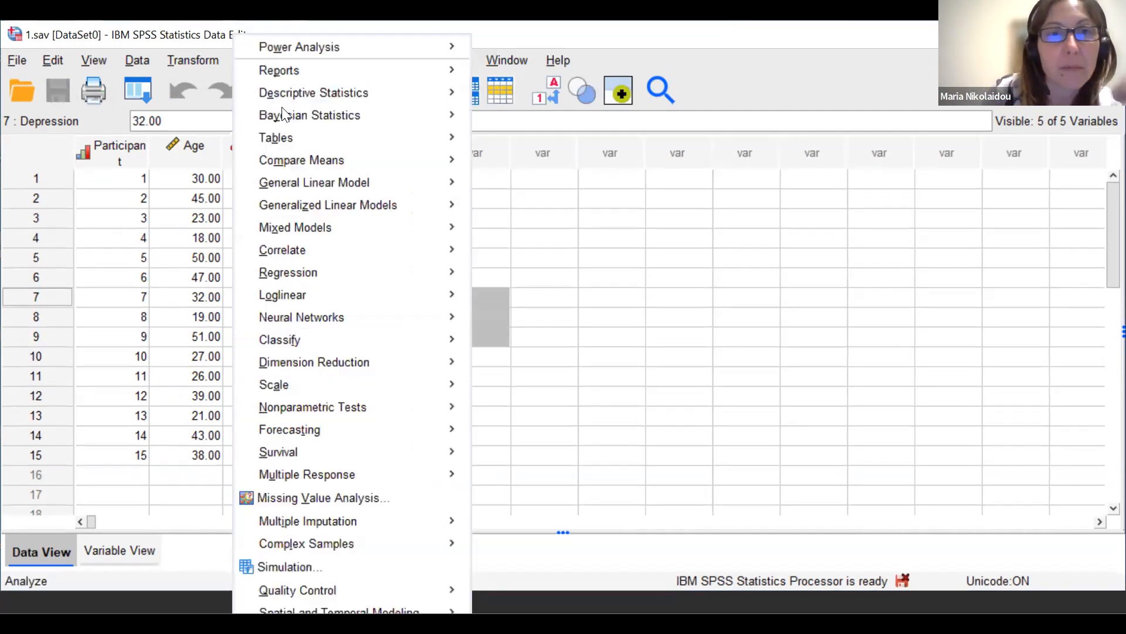
mouse_move(416, 114)
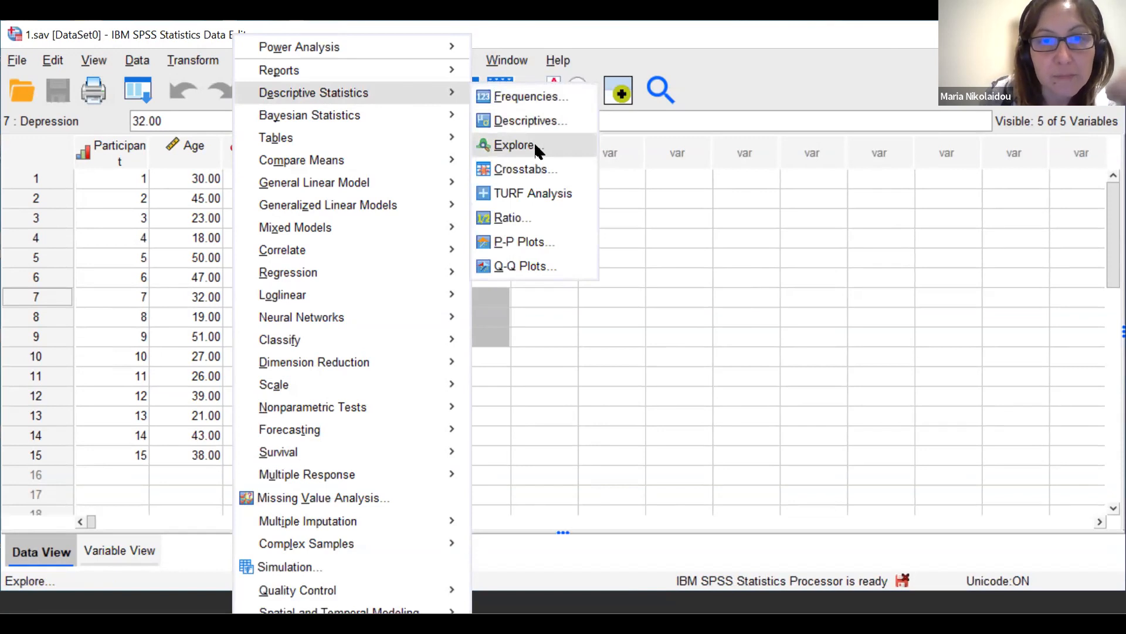
left_click(514, 145)
left_click(418, 242)
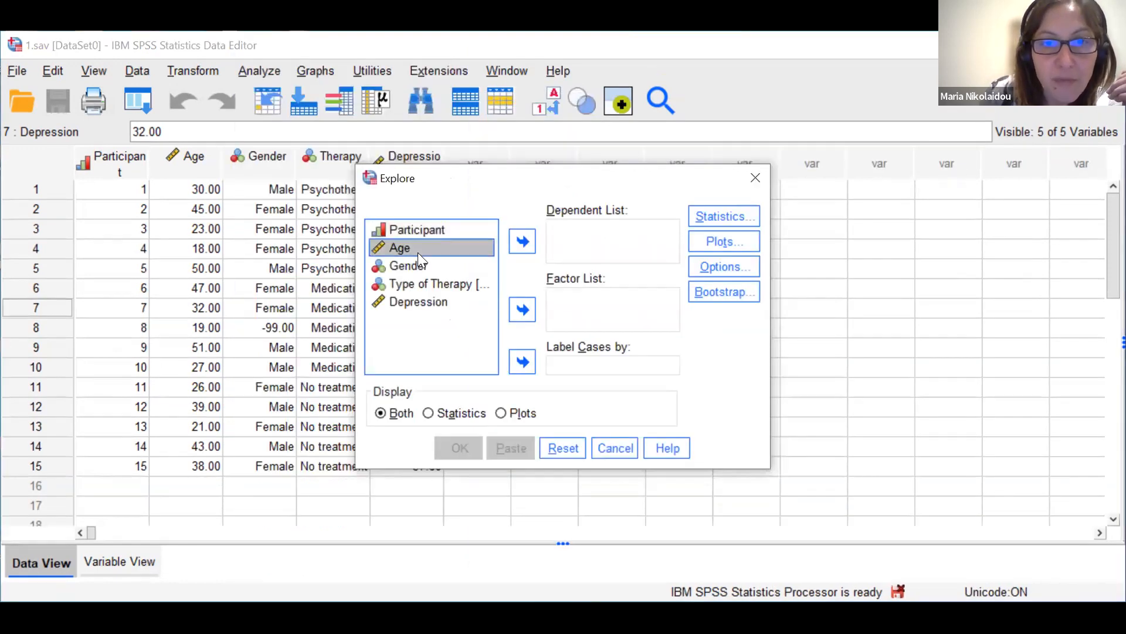
left_click(522, 241)
left_click(431, 287)
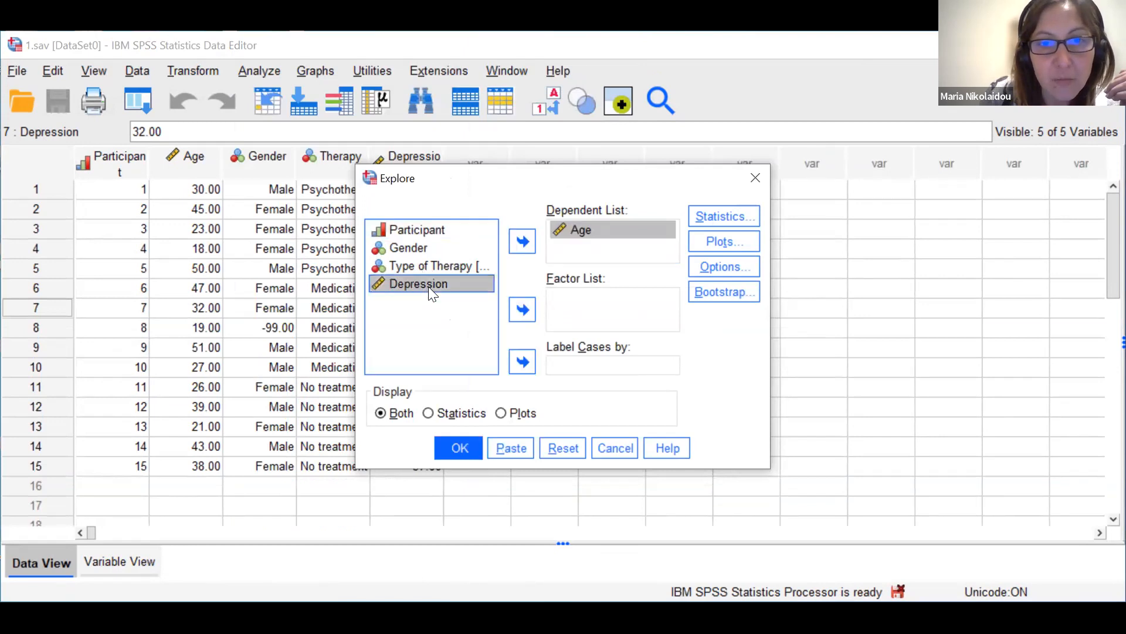
left_click(524, 243)
Add Gender and Type of Therapy as the factors of the Explore analysis
left_click(406, 249)
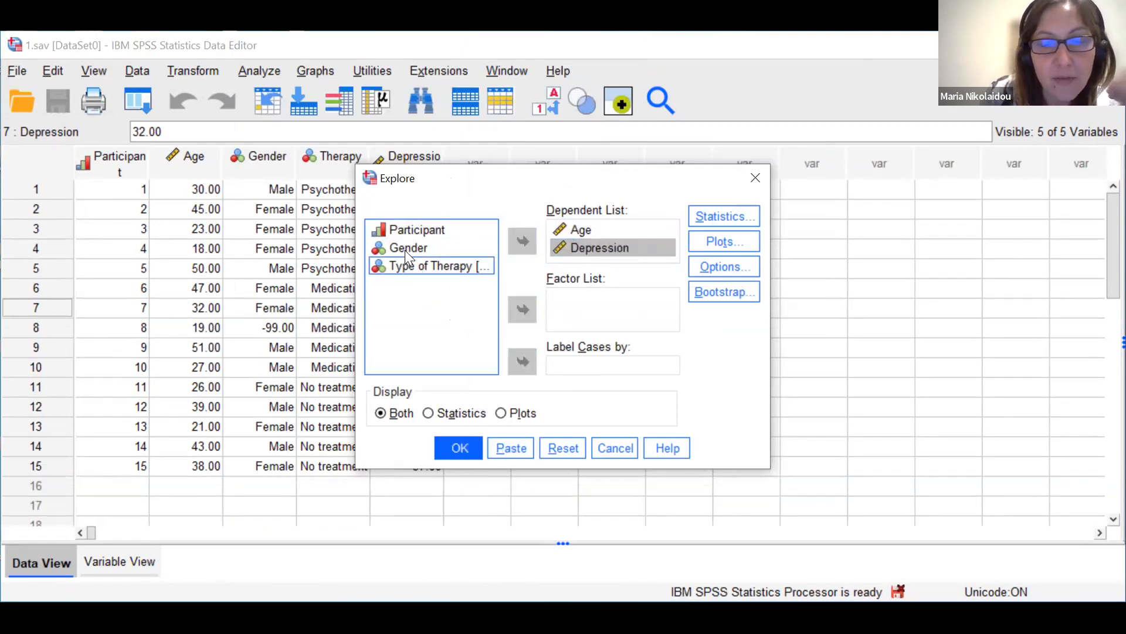
left_click(521, 306)
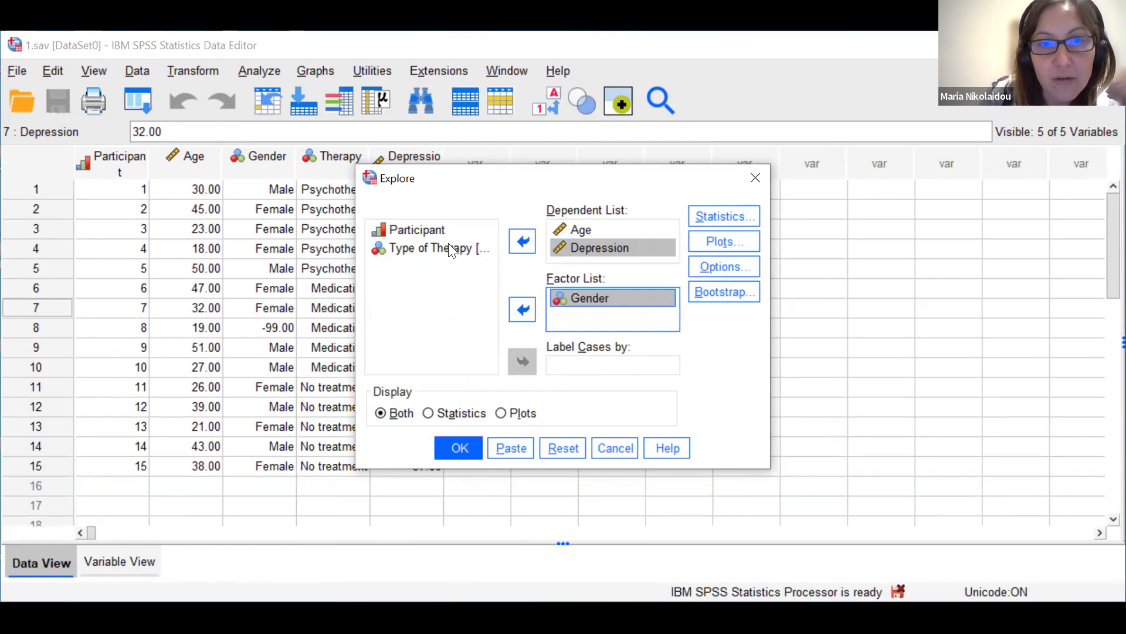
left_click(449, 246)
left_click(522, 307)
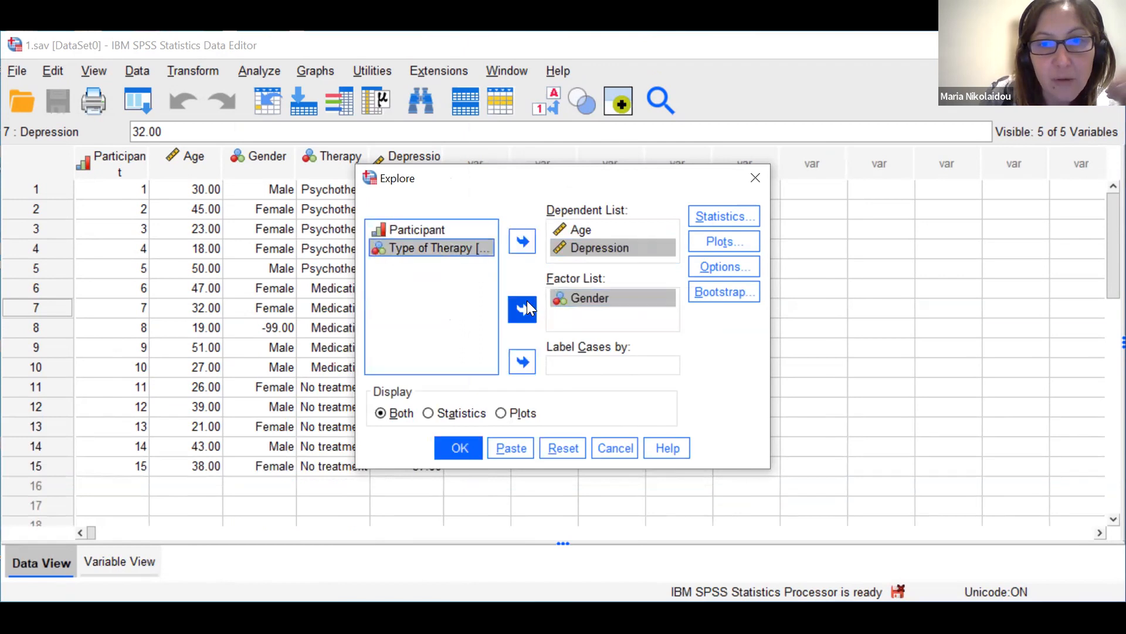
Keep Descriptives as the only statistics, enable normality plots with tests and histograms, disable stem-and-leaf plots, and run the Explore analysis
left_click(726, 216)
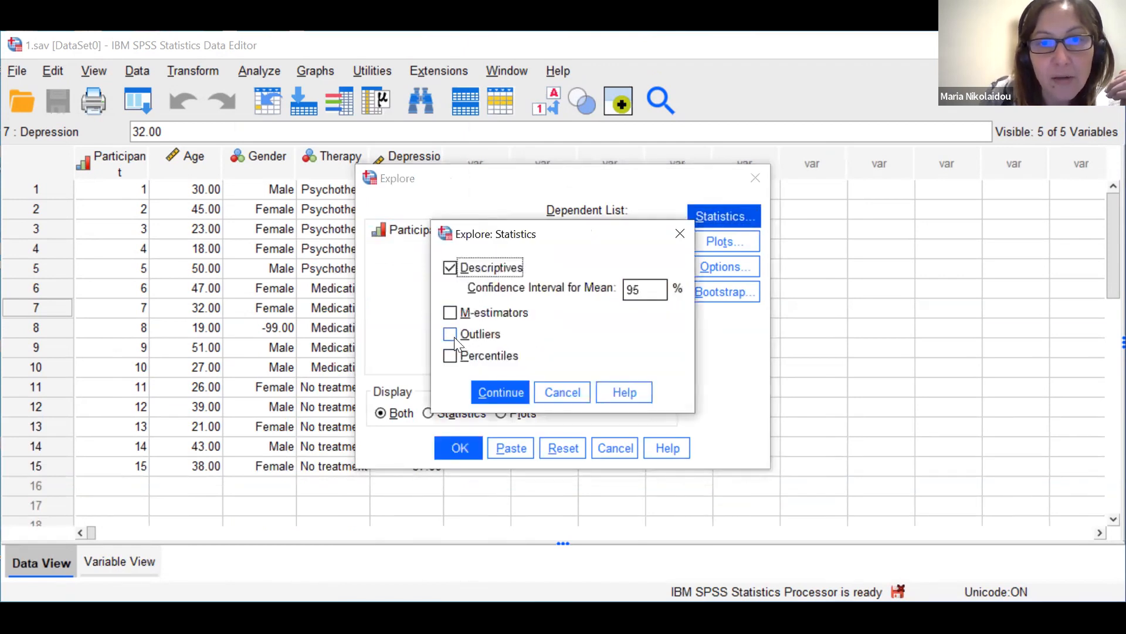
left_click(495, 389)
left_click(719, 244)
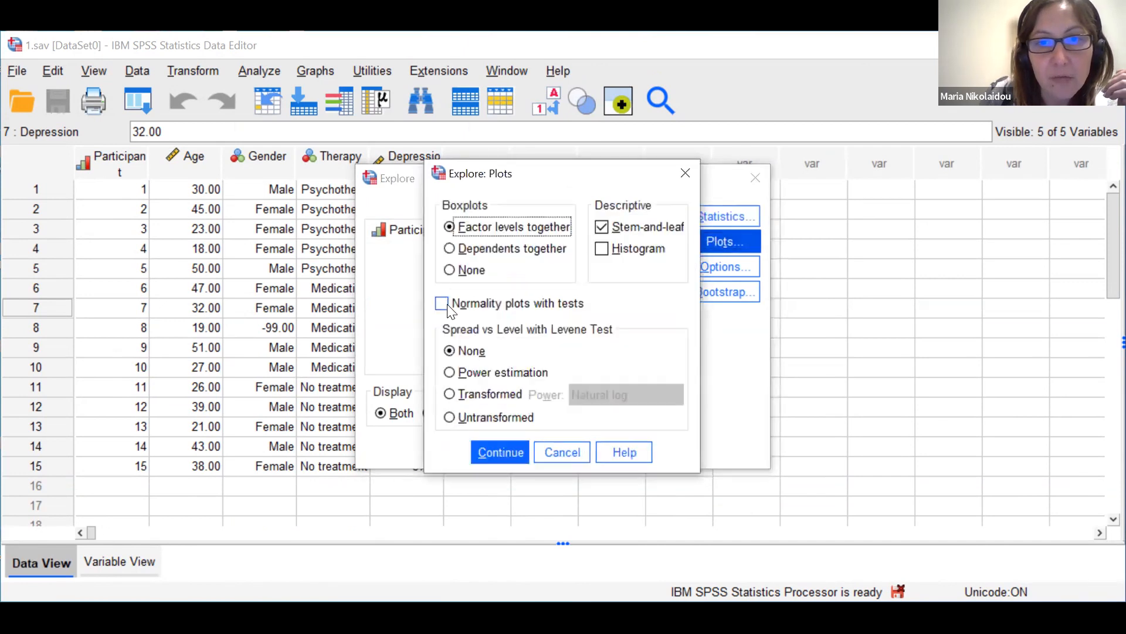
left_click(449, 309)
left_click(601, 228)
left_click(602, 249)
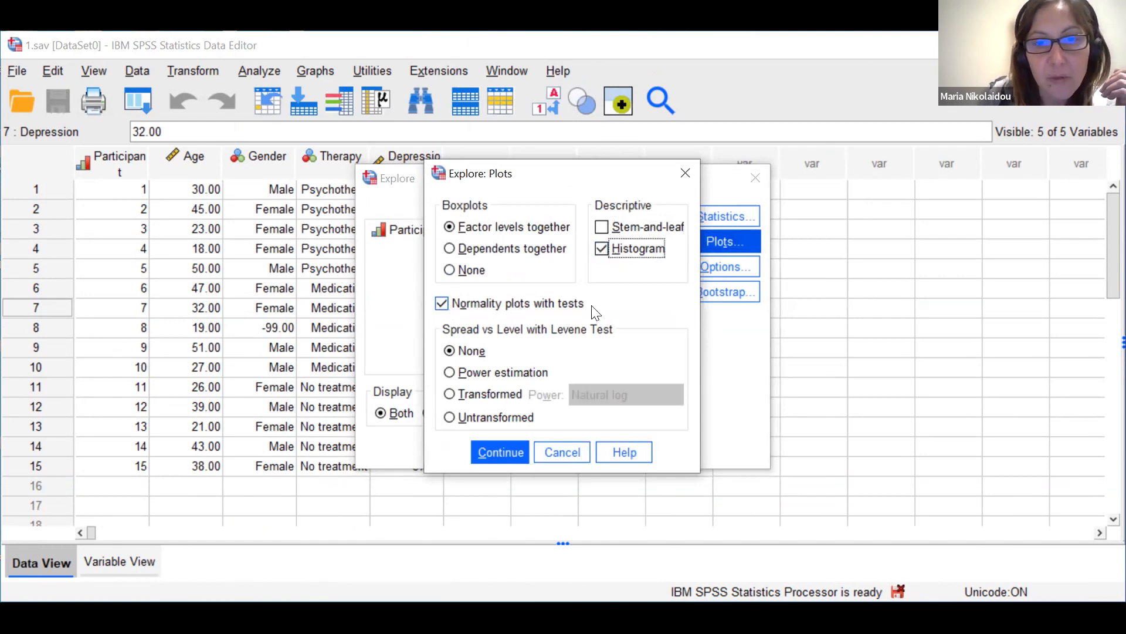
left_click(501, 460)
left_click(468, 447)
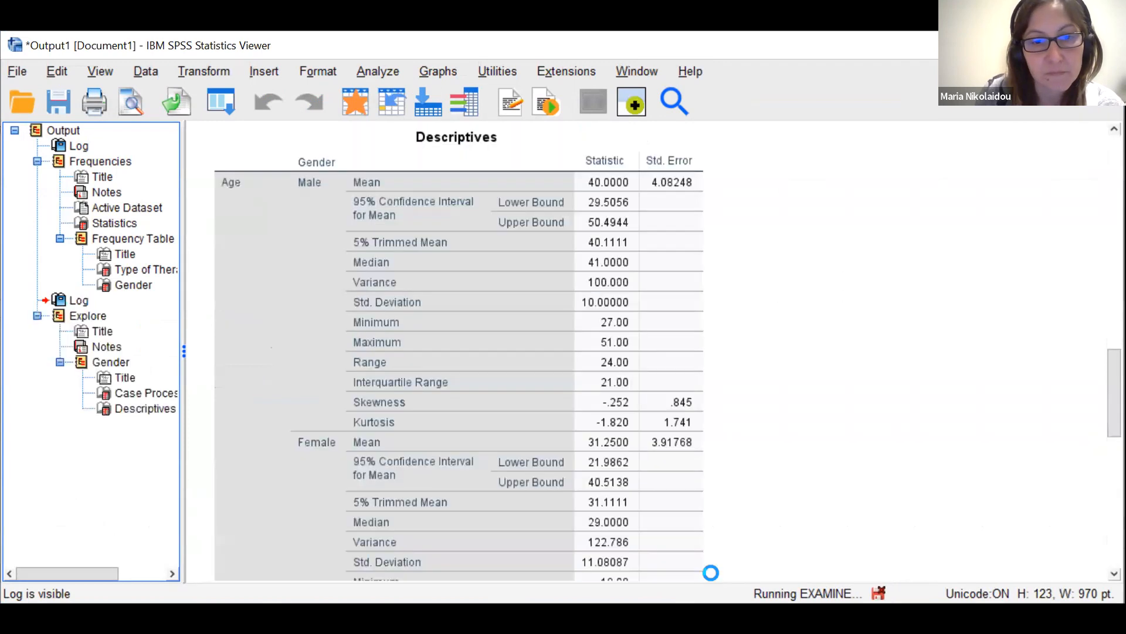
Examine the Explore results by Gender: the case processing summary, descriptives of Age and Depression, and tests of normality
left_click_drag(165, 263, 167, 229)
left_click(87, 234)
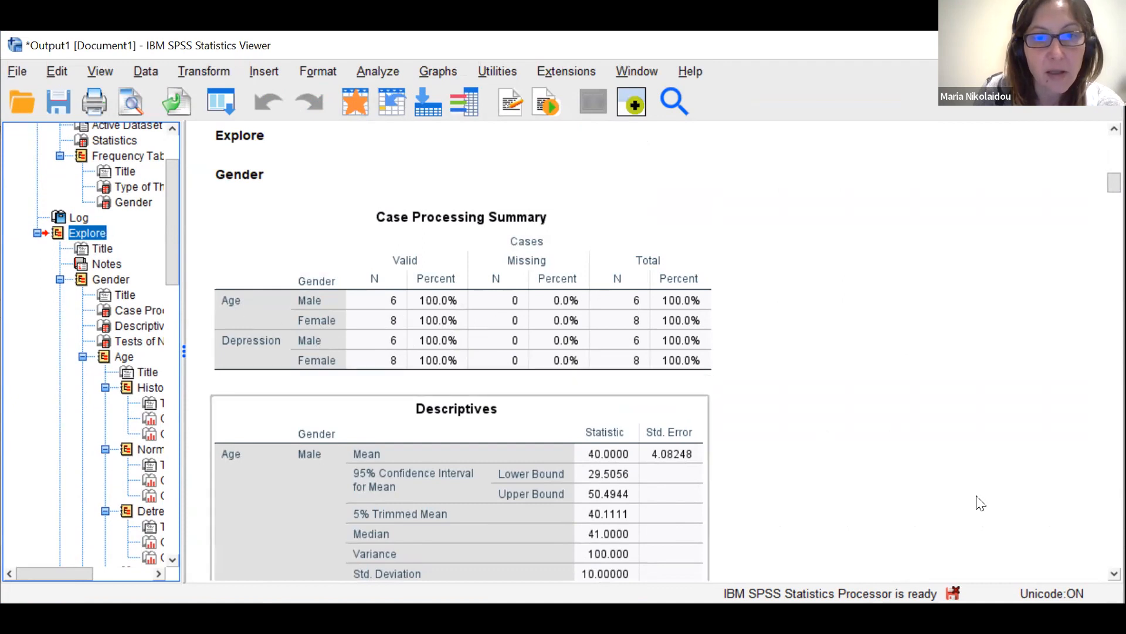
left_click(916, 504)
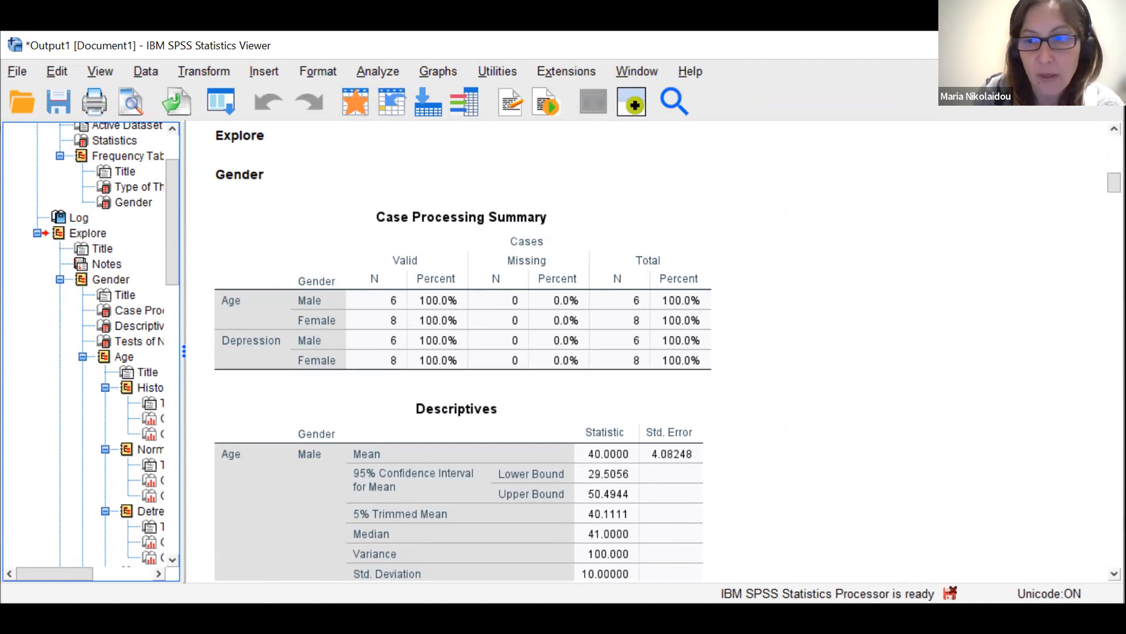
scroll(667, 354, "down", 5)
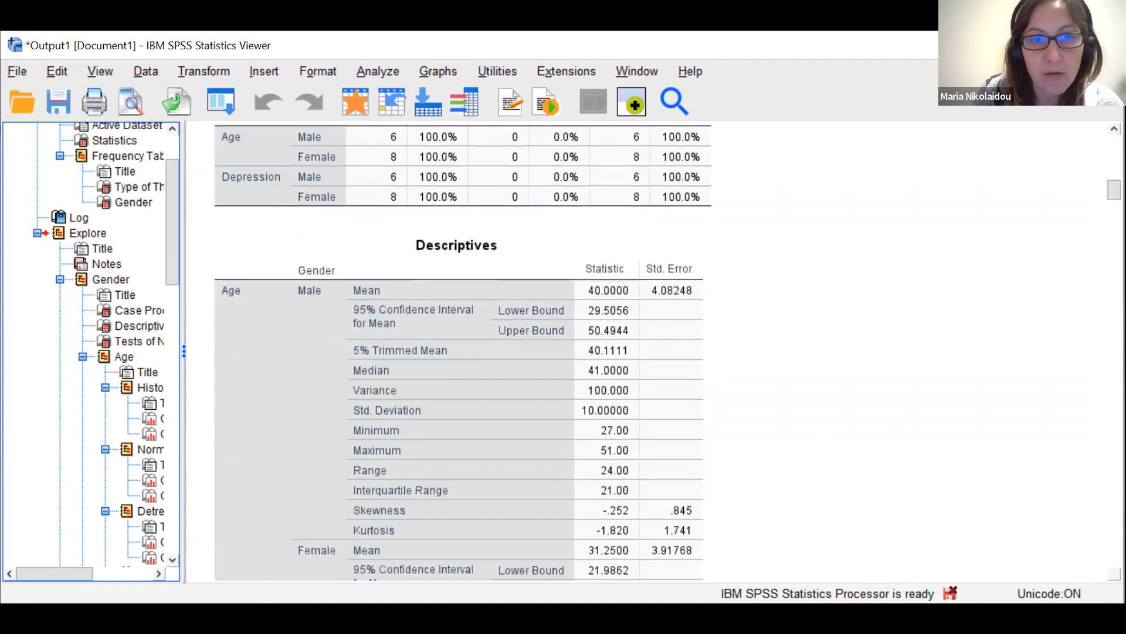
scroll(667, 351, "down", 2)
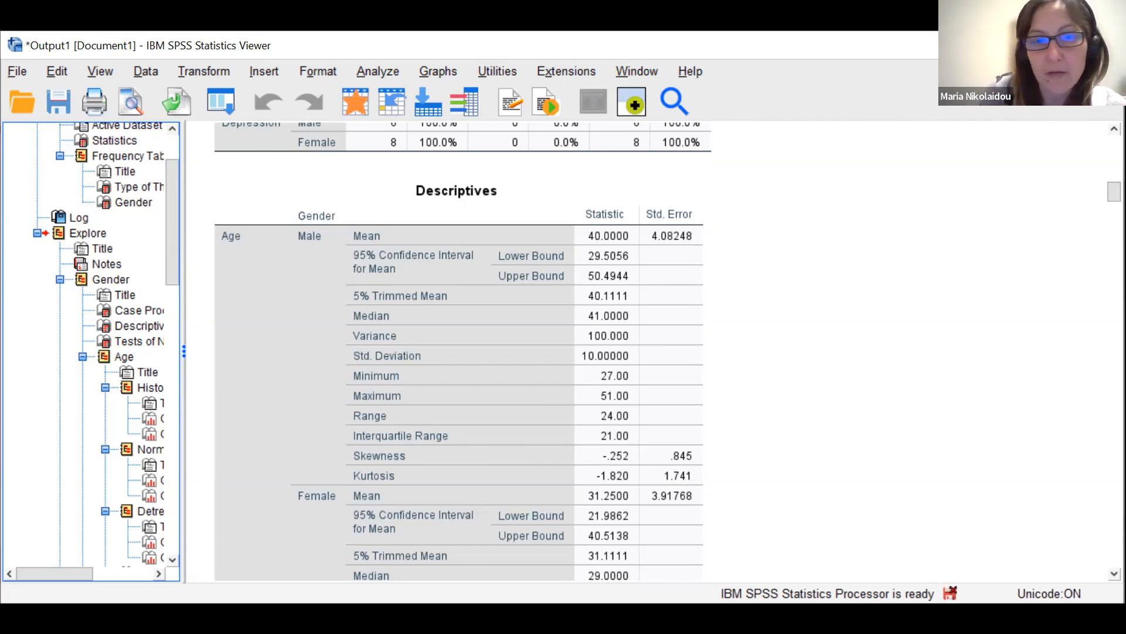
scroll(1039, 526, "down", 5)
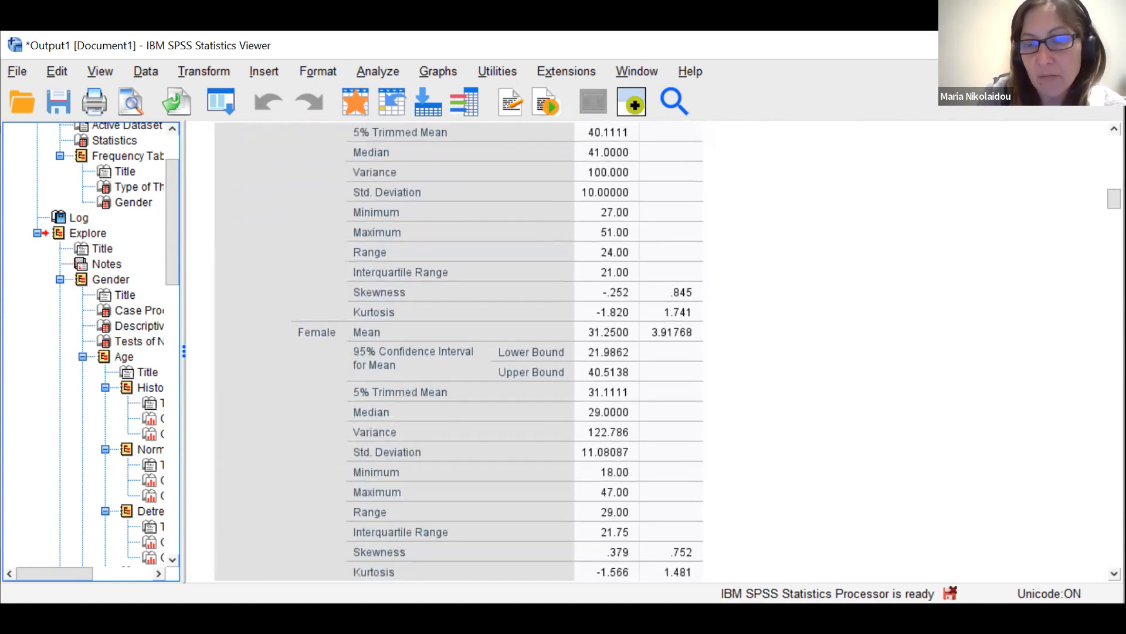
scroll(669, 352, "down", 8)
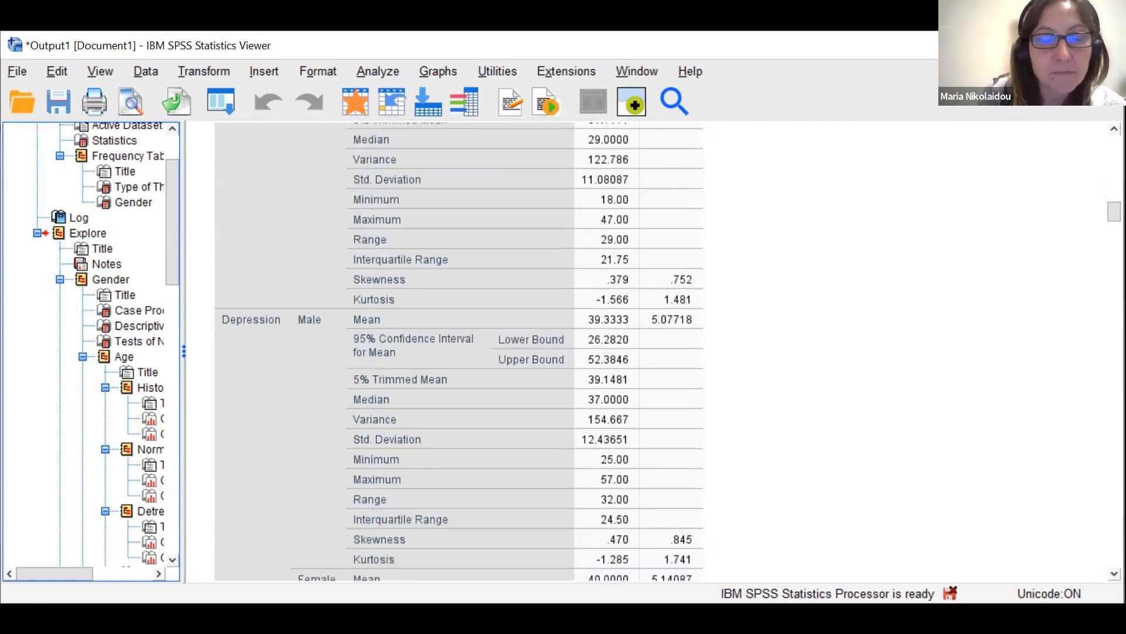
scroll(256, 287, "down", 1)
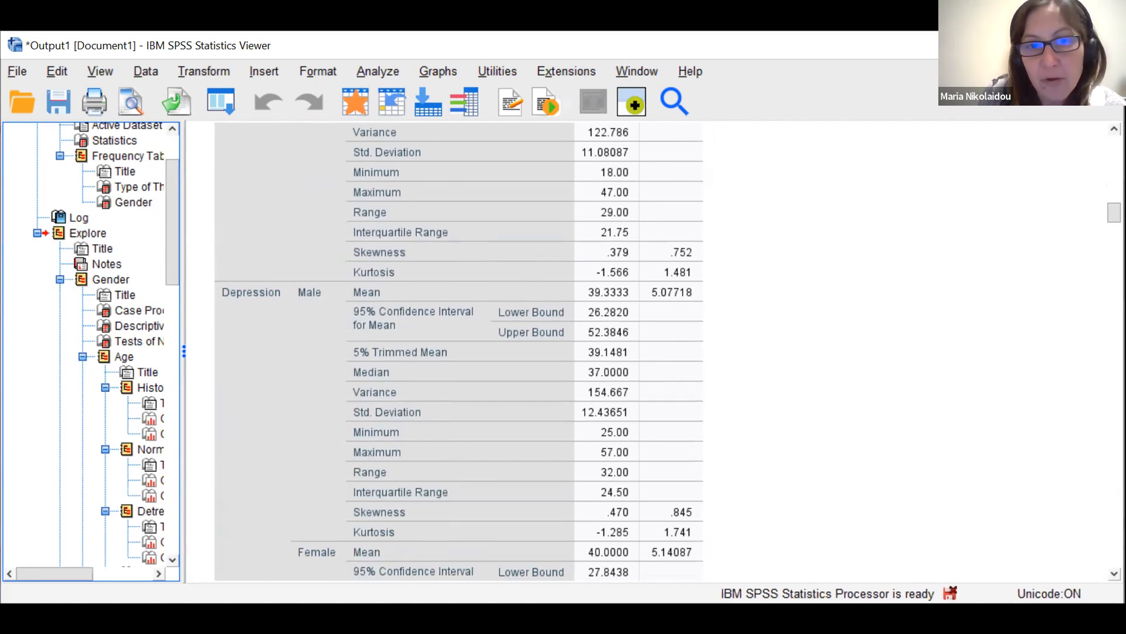
scroll(669, 352, "down", 15)
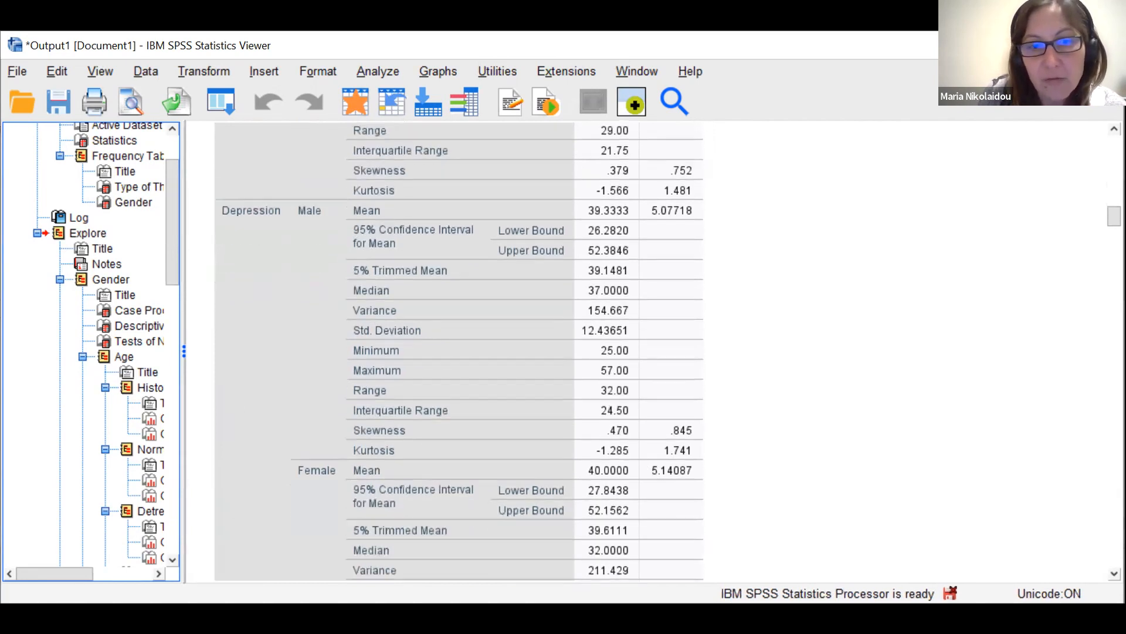
scroll(317, 378, "down", 1)
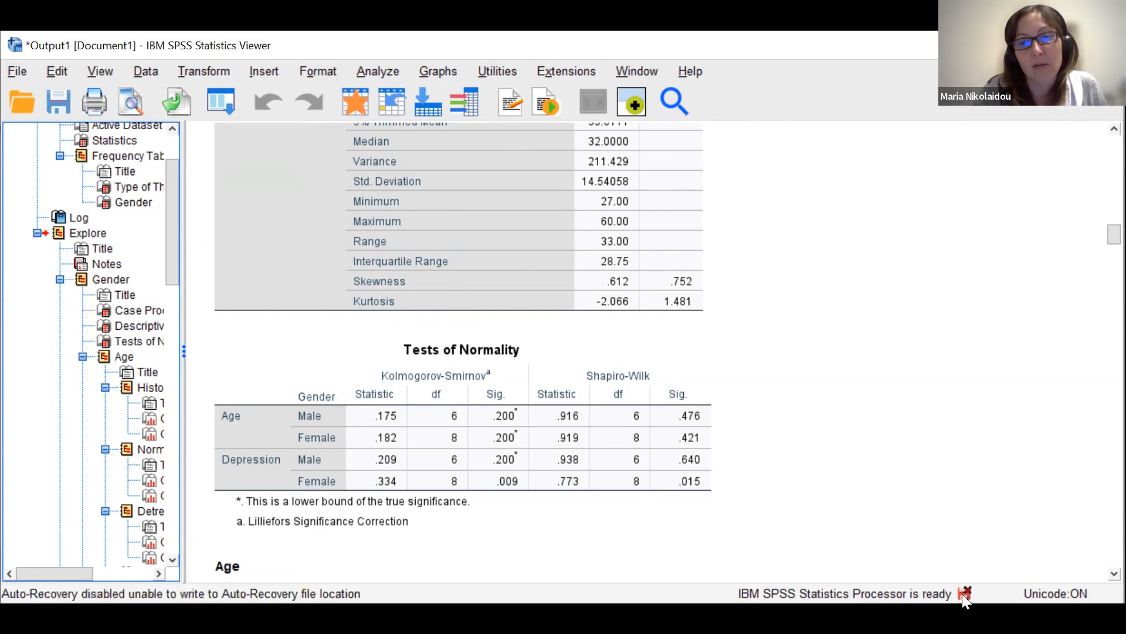
Examine the Age histograms and normal Q-Q plots for males and females
scroll(667, 351, "down", 8)
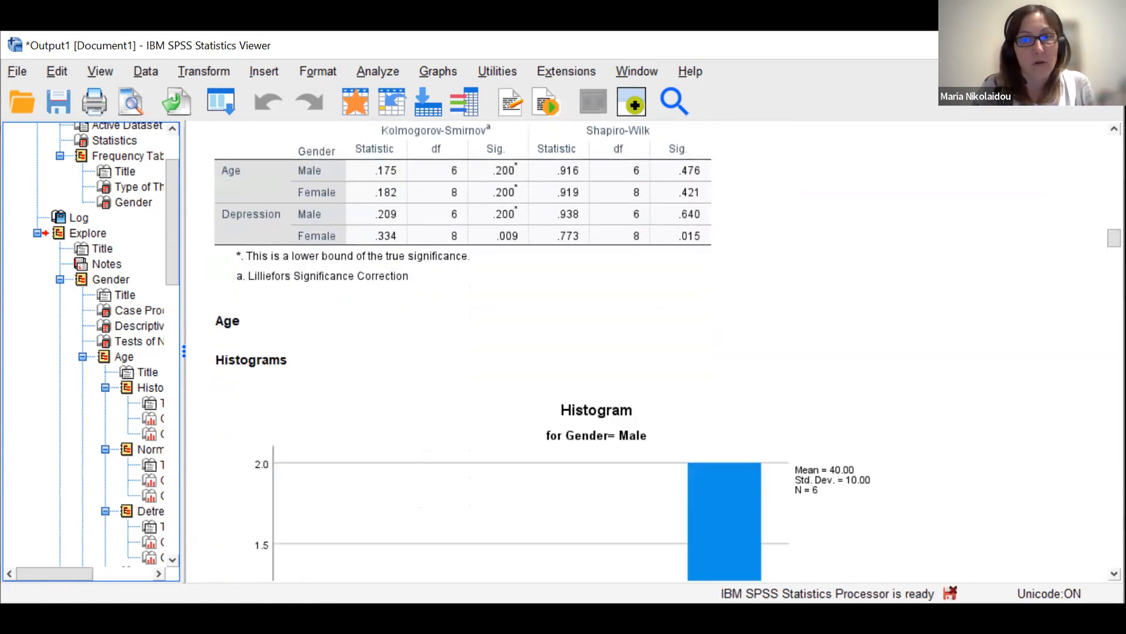
scroll(667, 351, "down", 9)
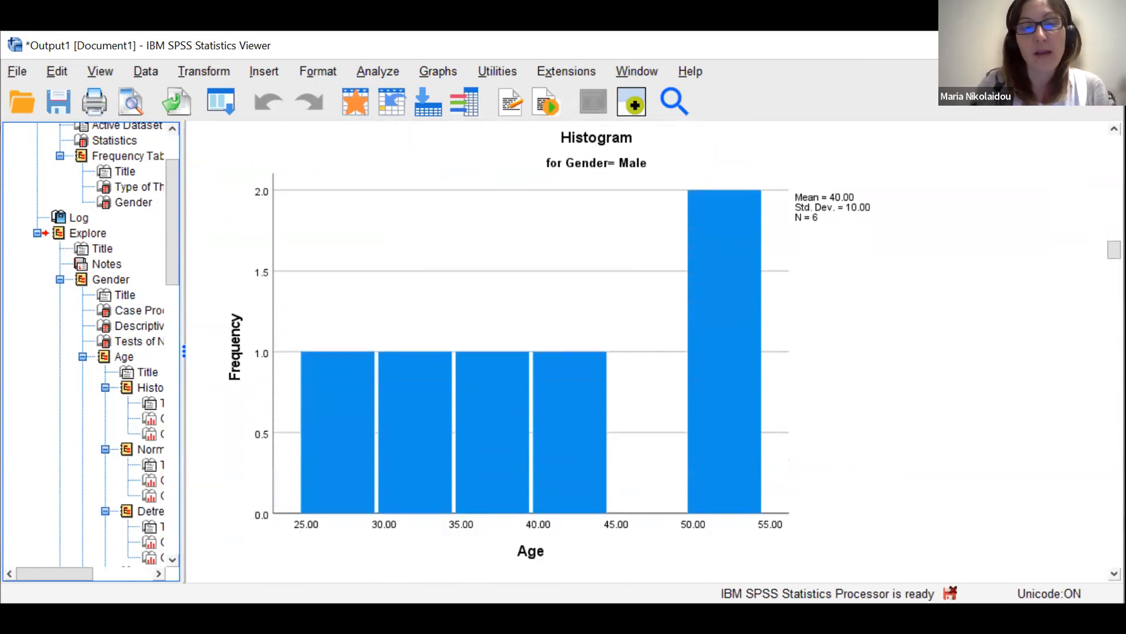
scroll(667, 351, "down", 13)
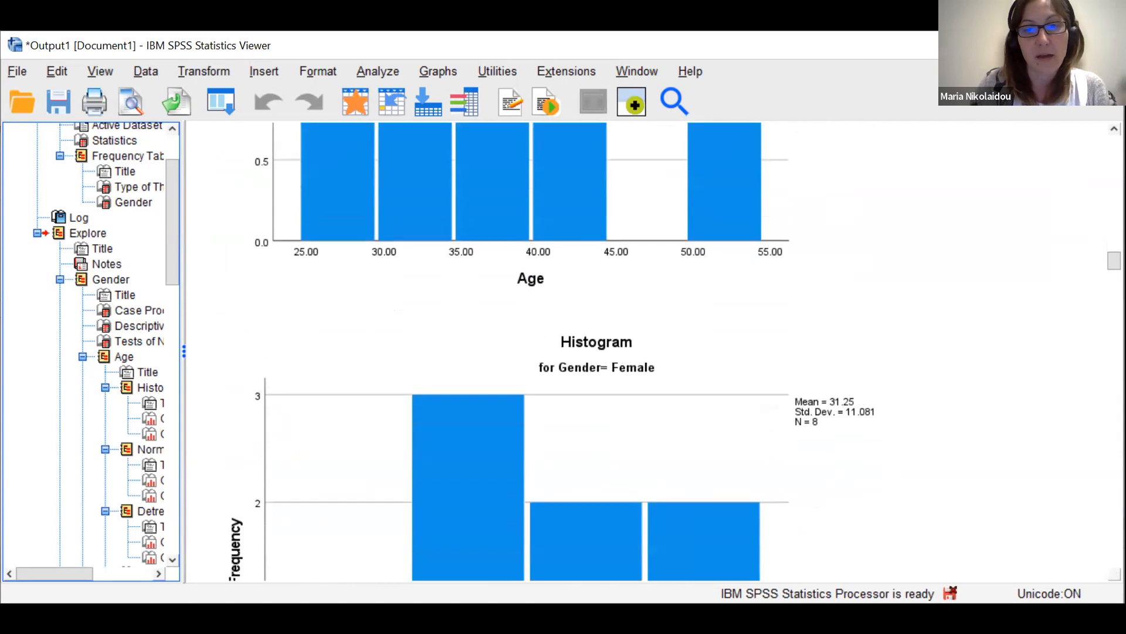
scroll(667, 351, "down", 9)
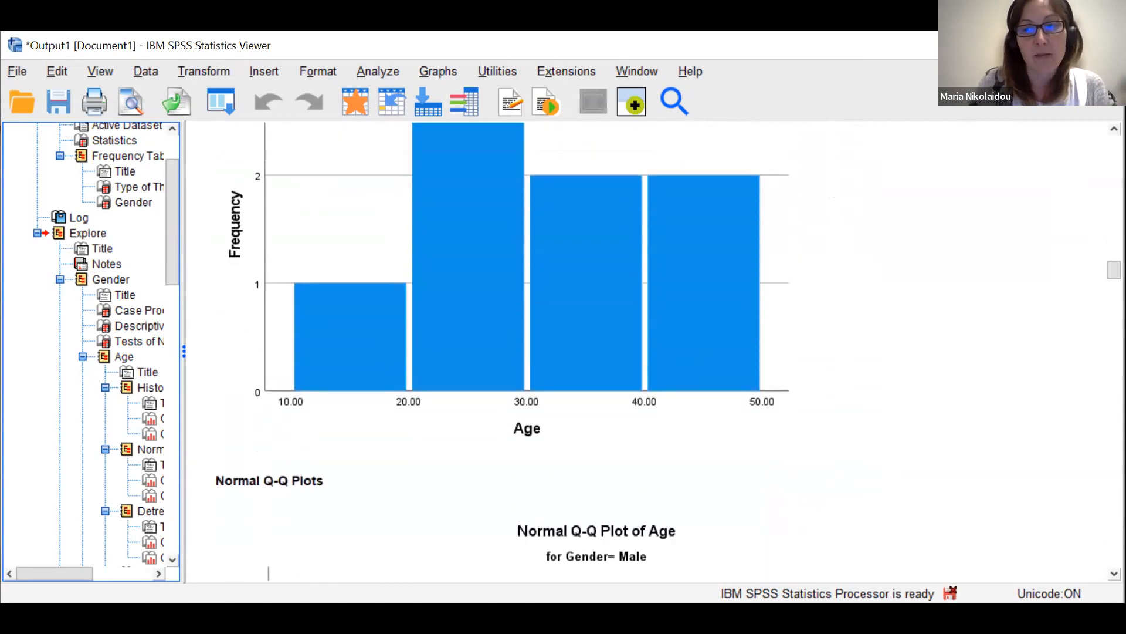
scroll(667, 351, "down", 7)
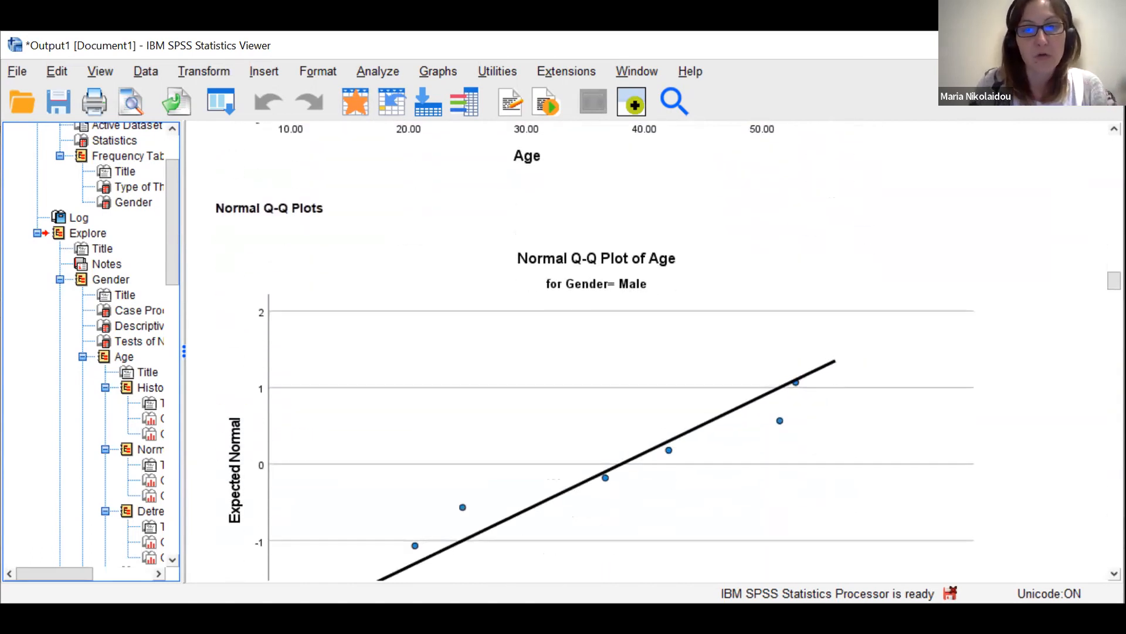
scroll(409, 482, "down", 2)
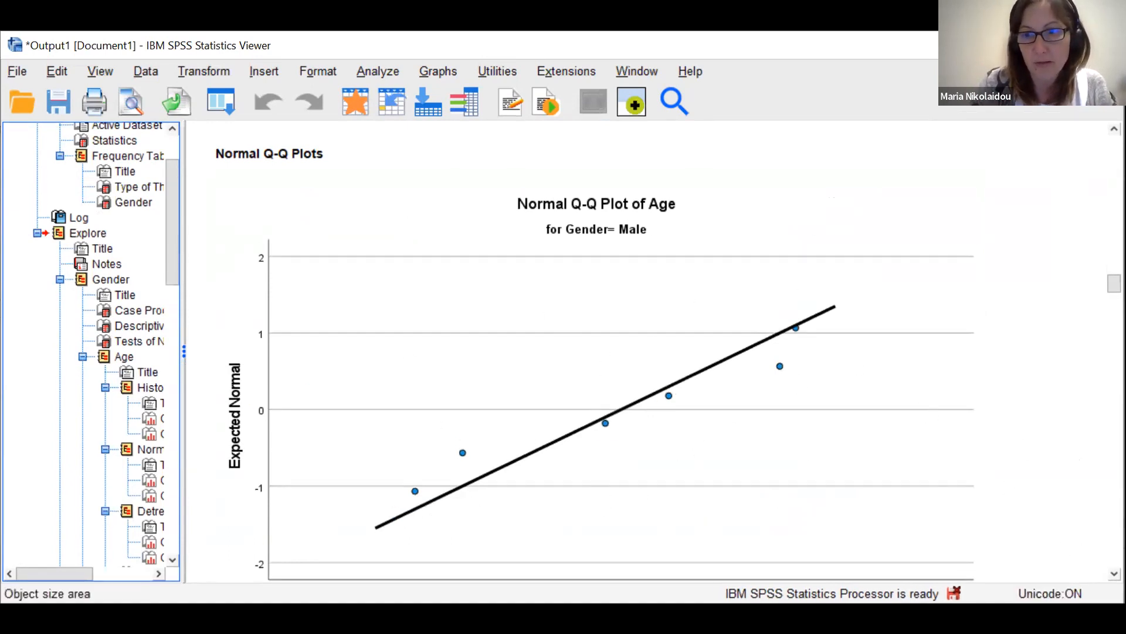
scroll(651, 352, "down", 5)
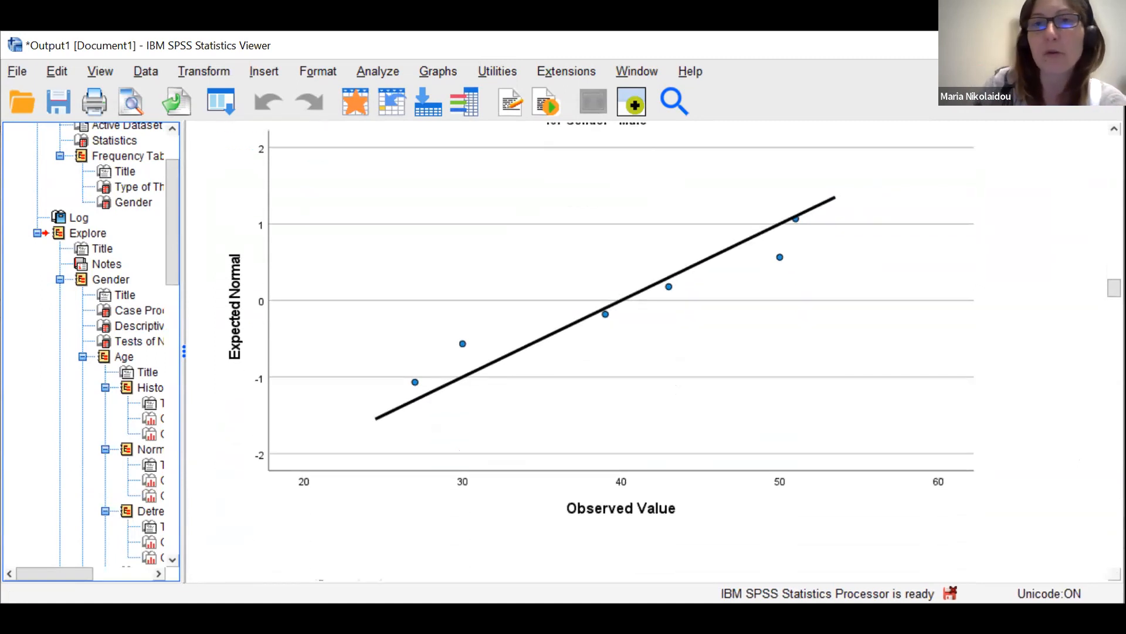
scroll(651, 352, "down", 5)
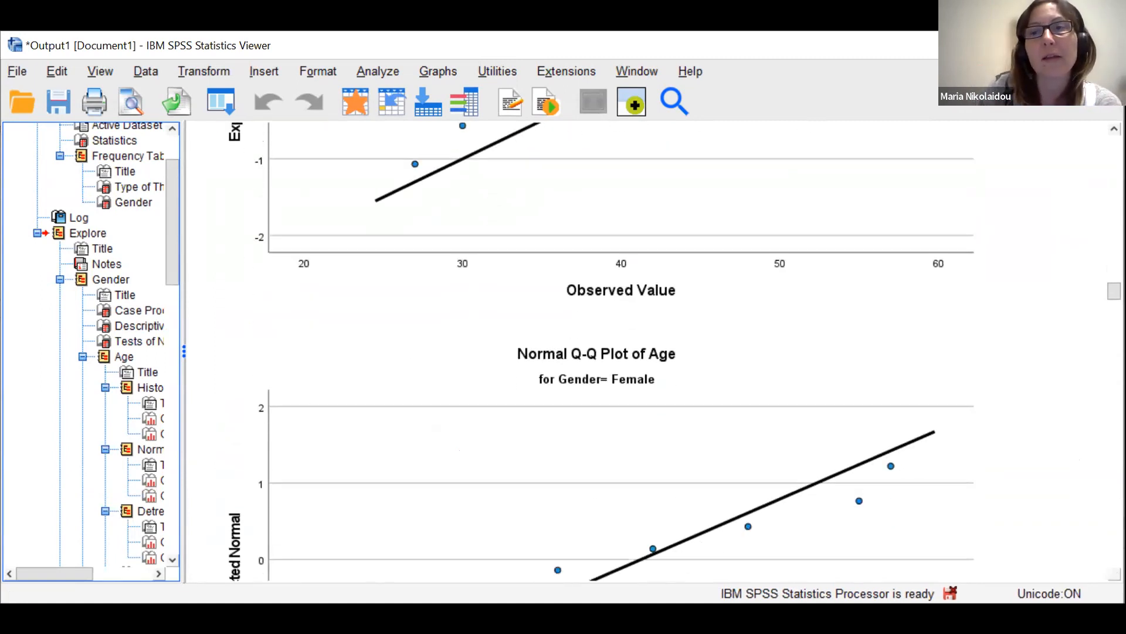
scroll(622, 352, "down", 1)
scroll(622, 352, "down", 3)
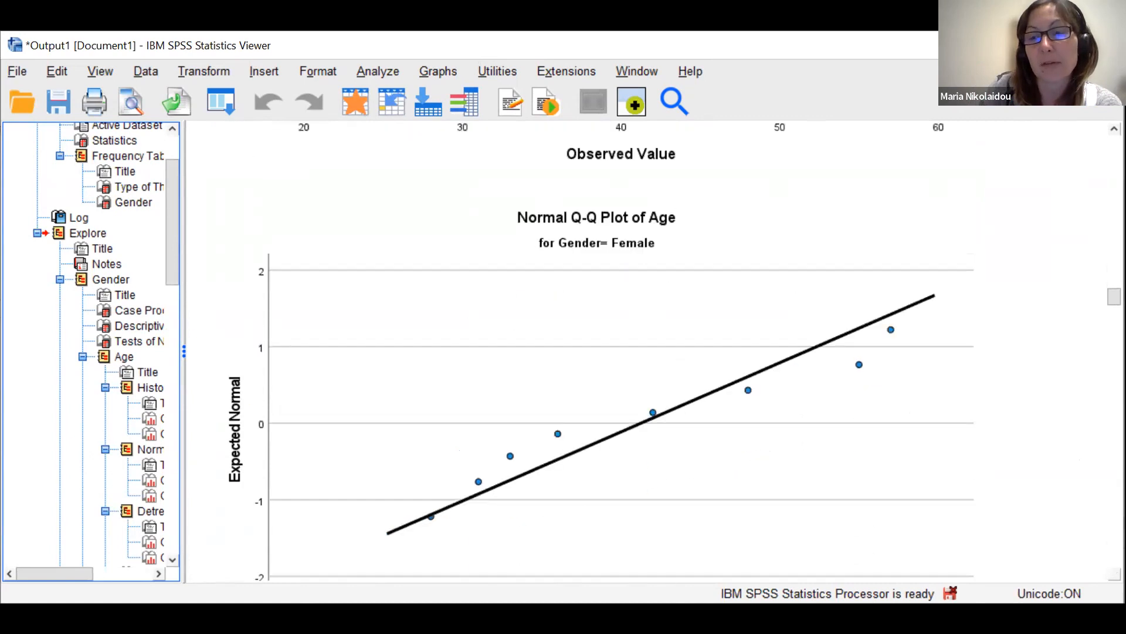
scroll(622, 352, "down", 7)
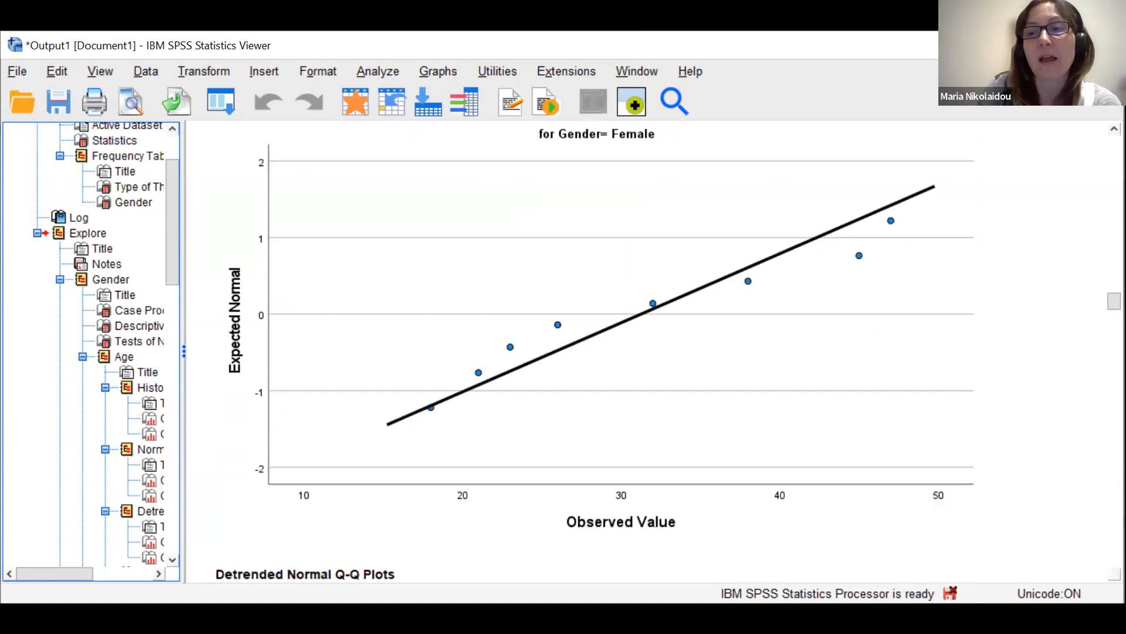
scroll(622, 352, "down", 2)
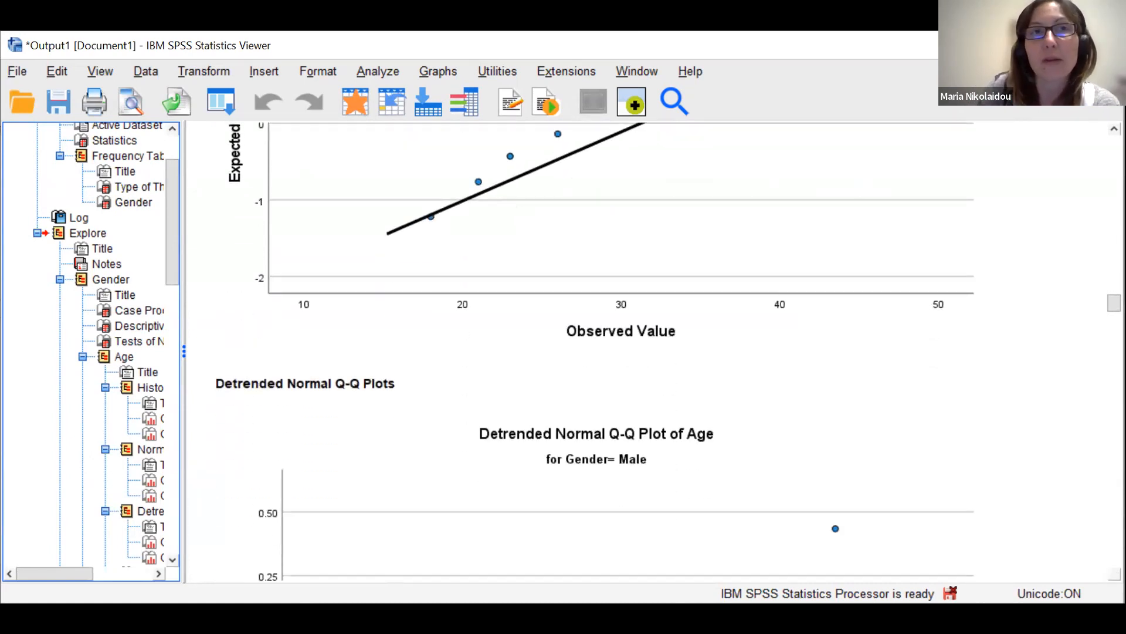
Examine the detrended normal Q-Q plots of Age for males and females and the boxplot of Age by Gender
scroll(621, 352, "down", 10)
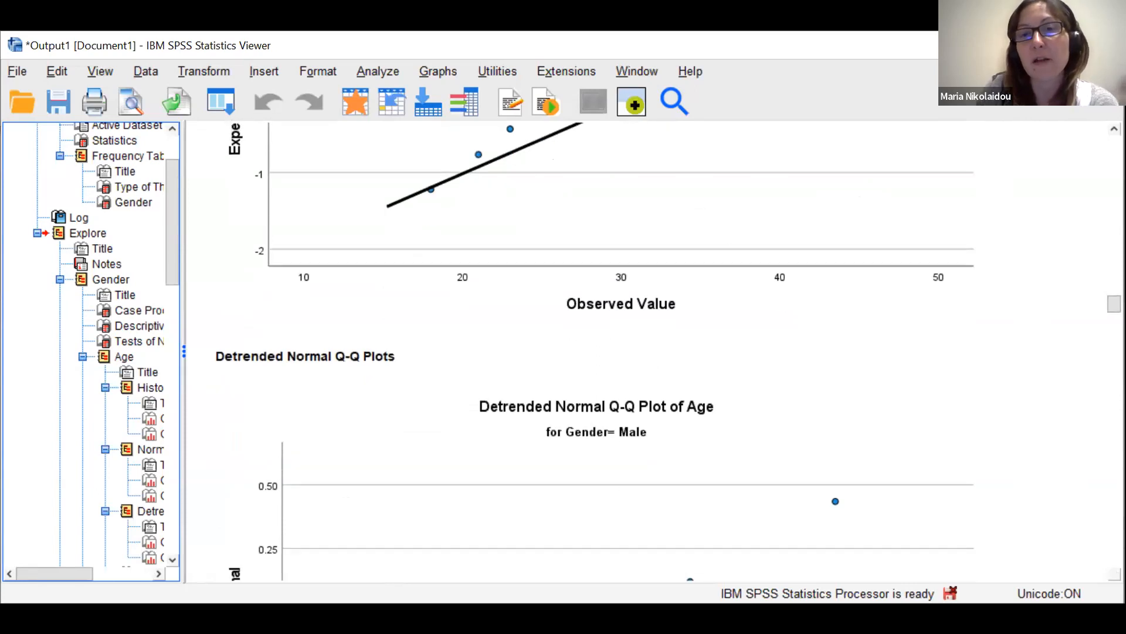
scroll(622, 352, "down", 4)
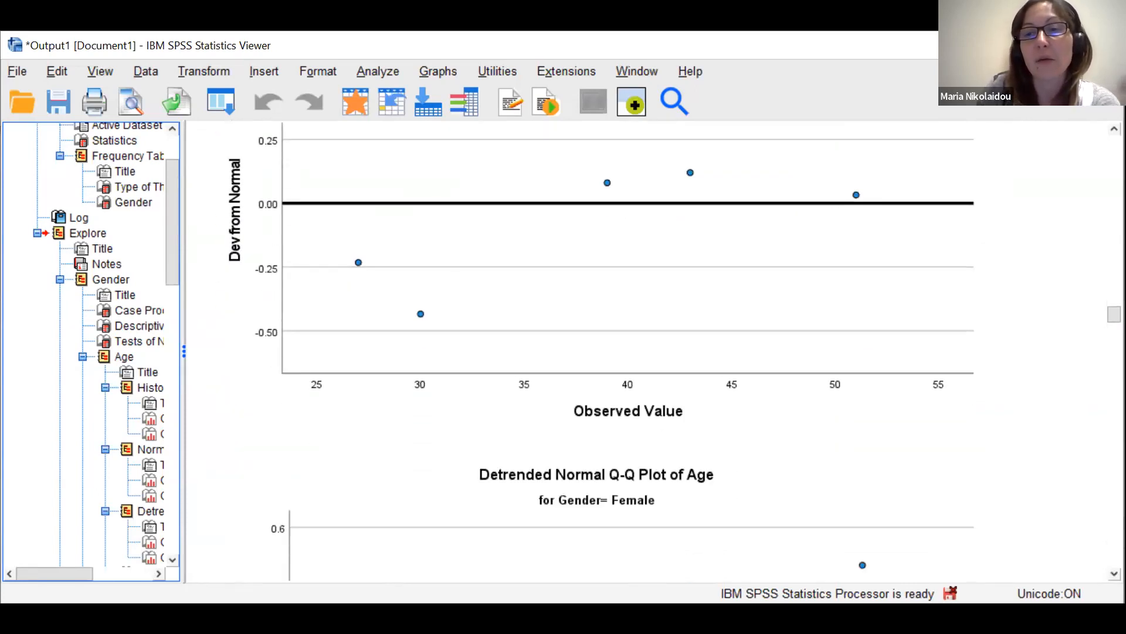
scroll(622, 352, "down", 6)
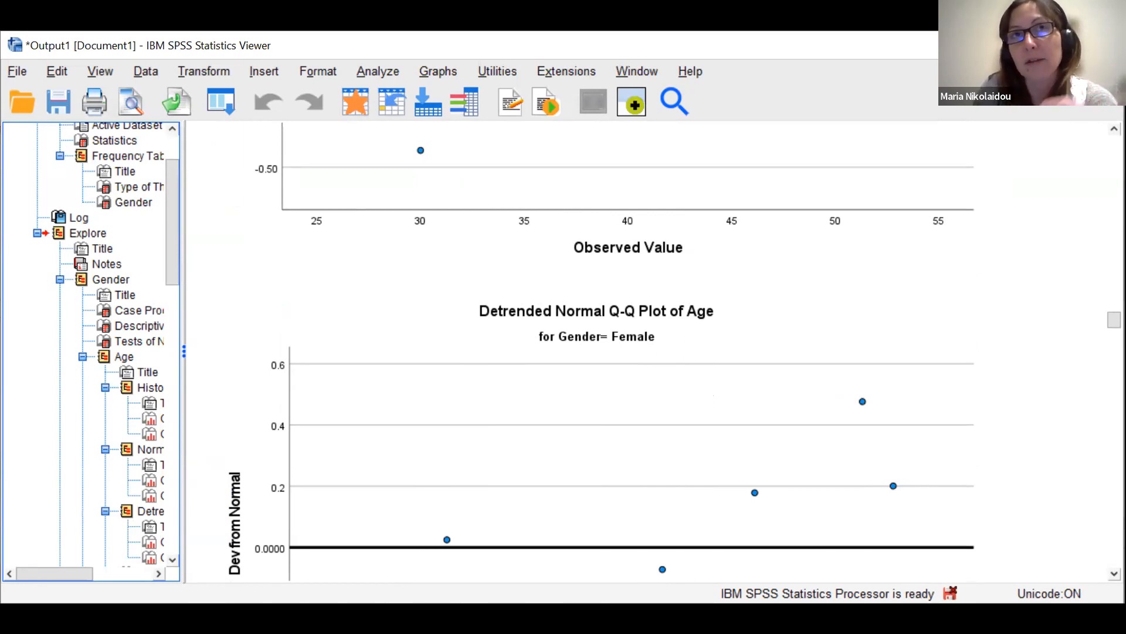
scroll(675, 352, "down", 10)
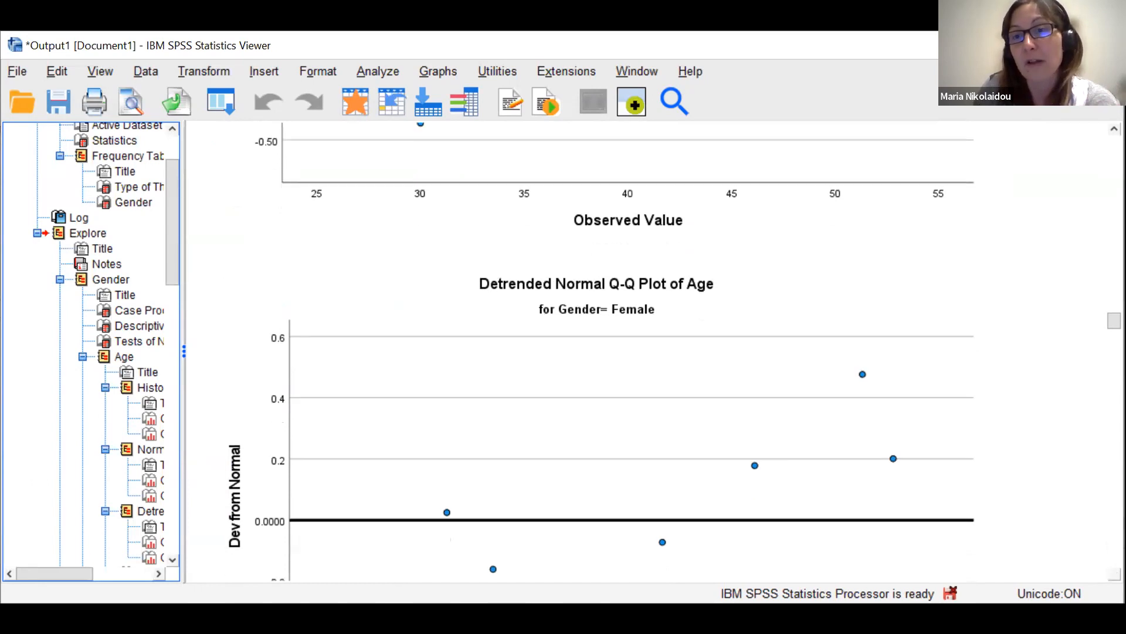
scroll(674, 352, "down", 14)
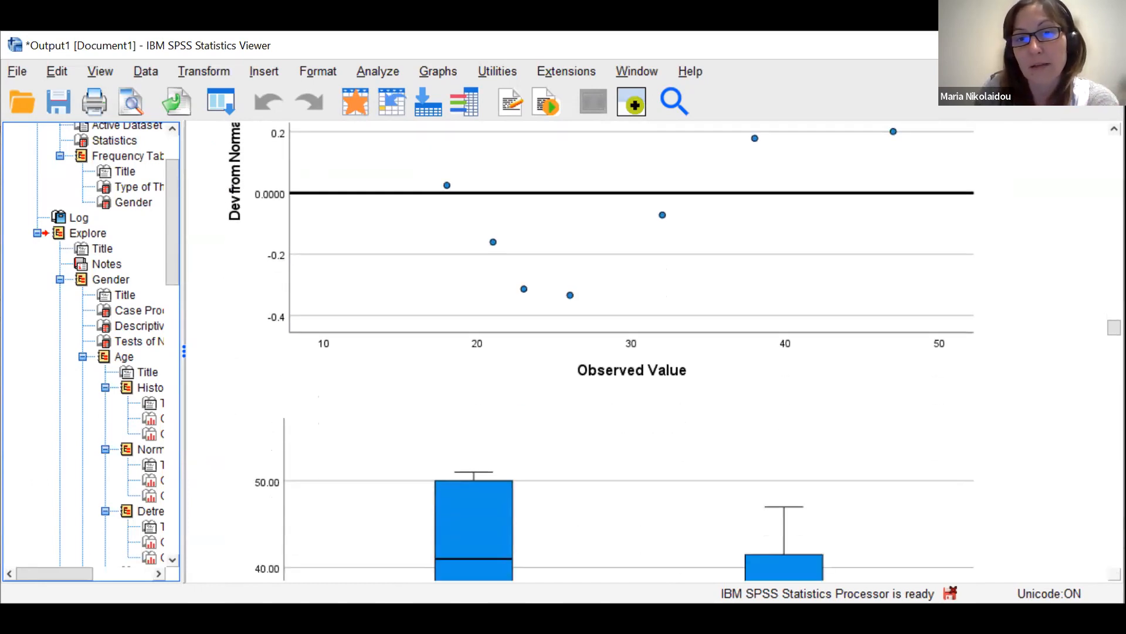
scroll(675, 352, "down", 8)
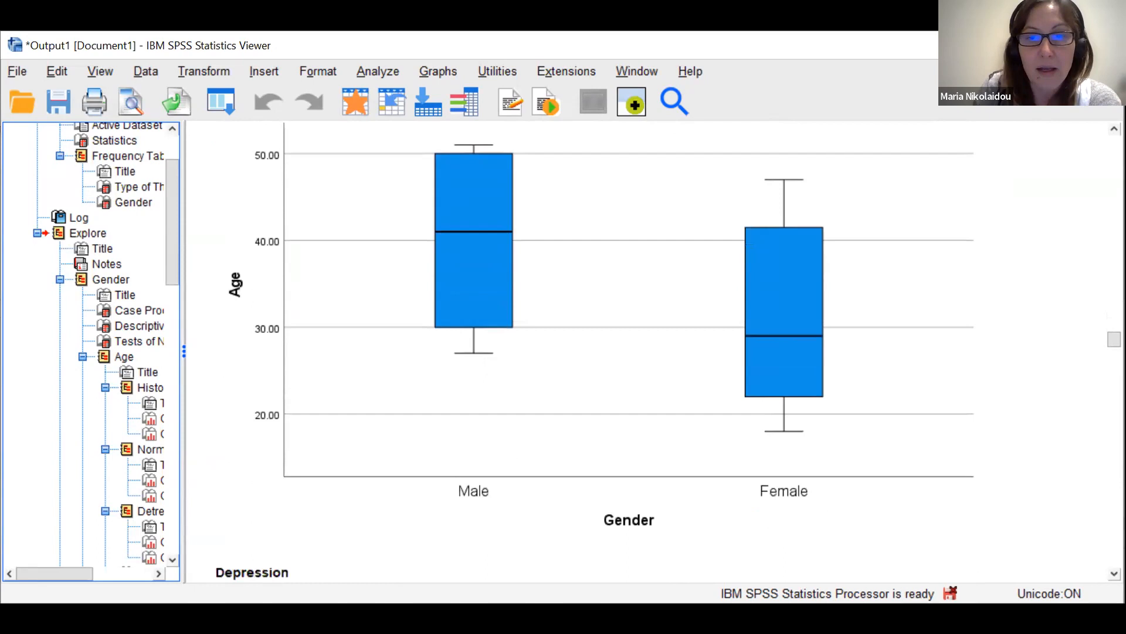
Examine the Depression histograms, normal Q-Q plots and detrended Q-Q plots for males and females
scroll(674, 352, "down", 9)
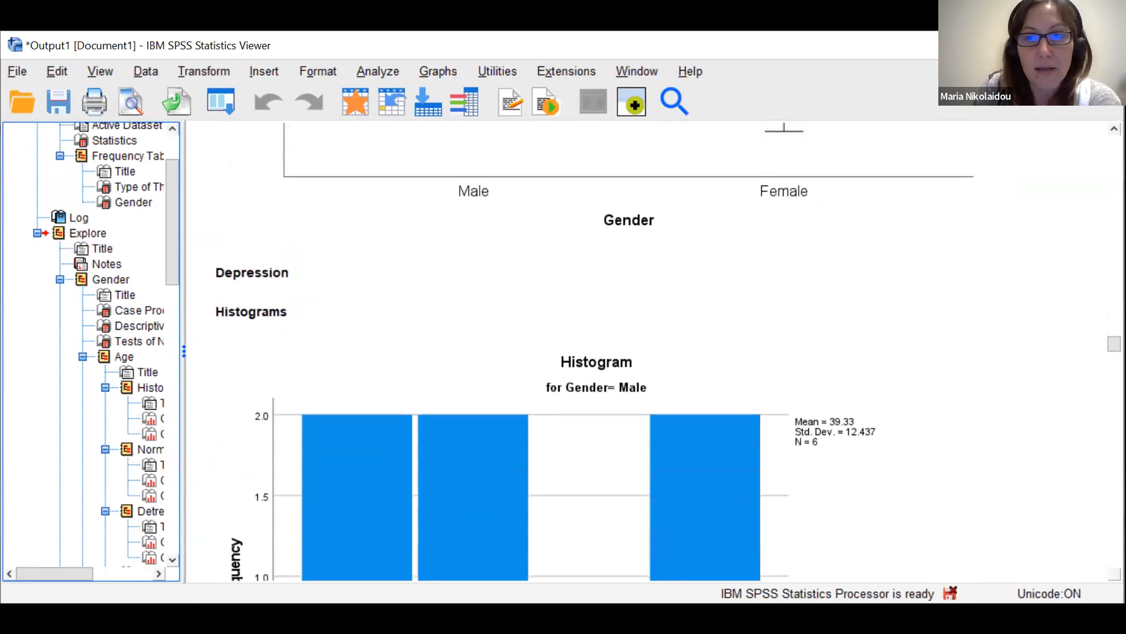
scroll(675, 352, "down", 14)
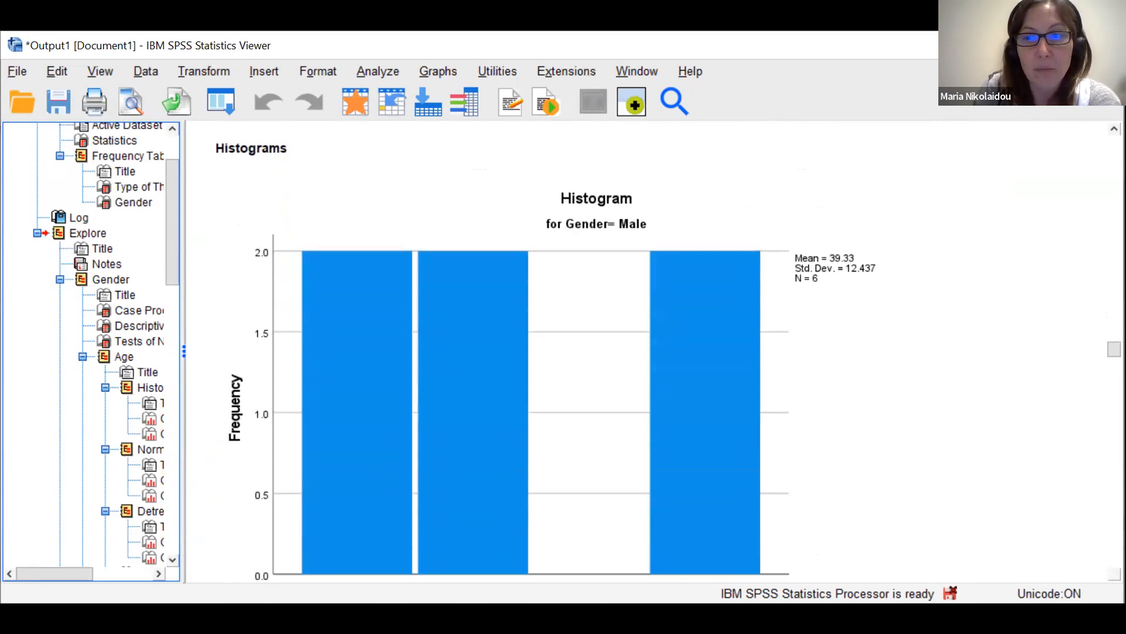
scroll(675, 352, "down", 20)
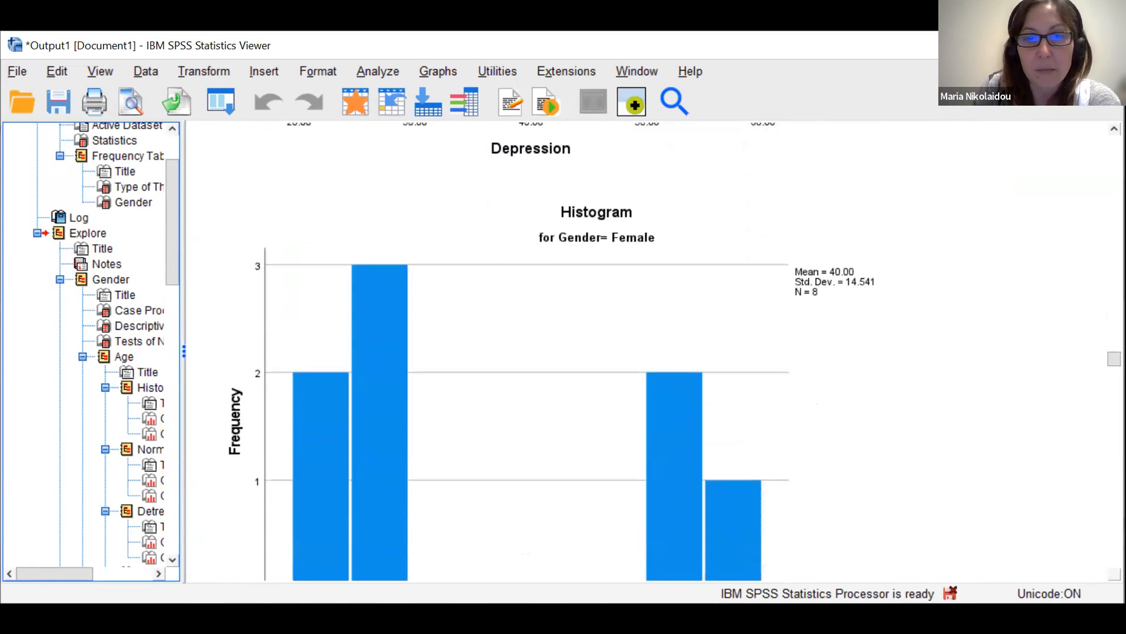
scroll(675, 352, "down", 20)
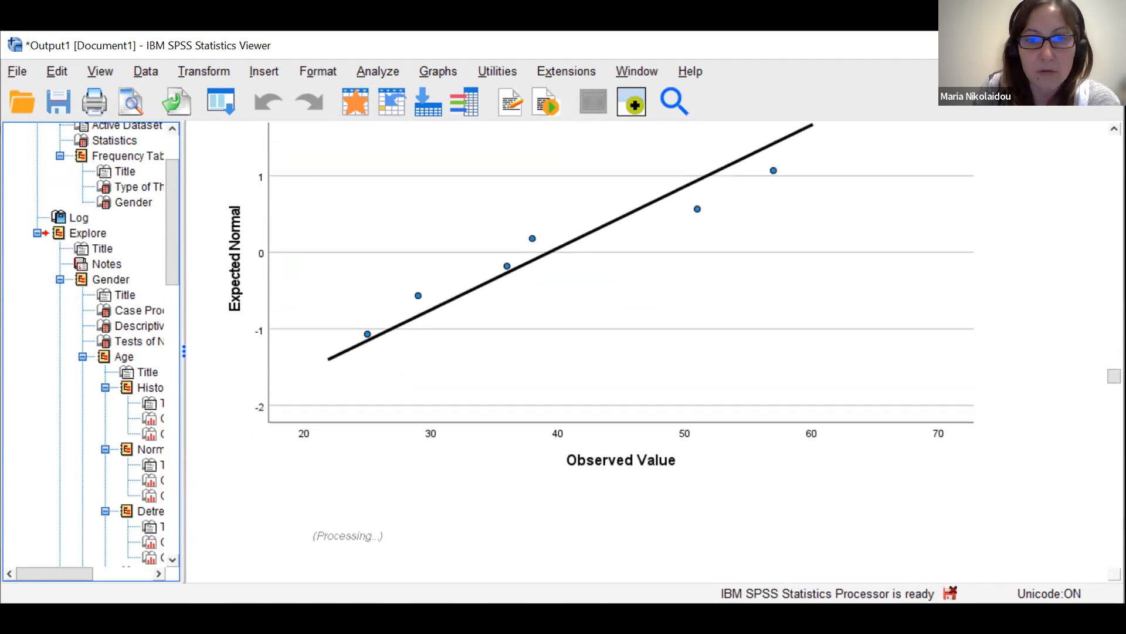
scroll(651, 352, "down", 20)
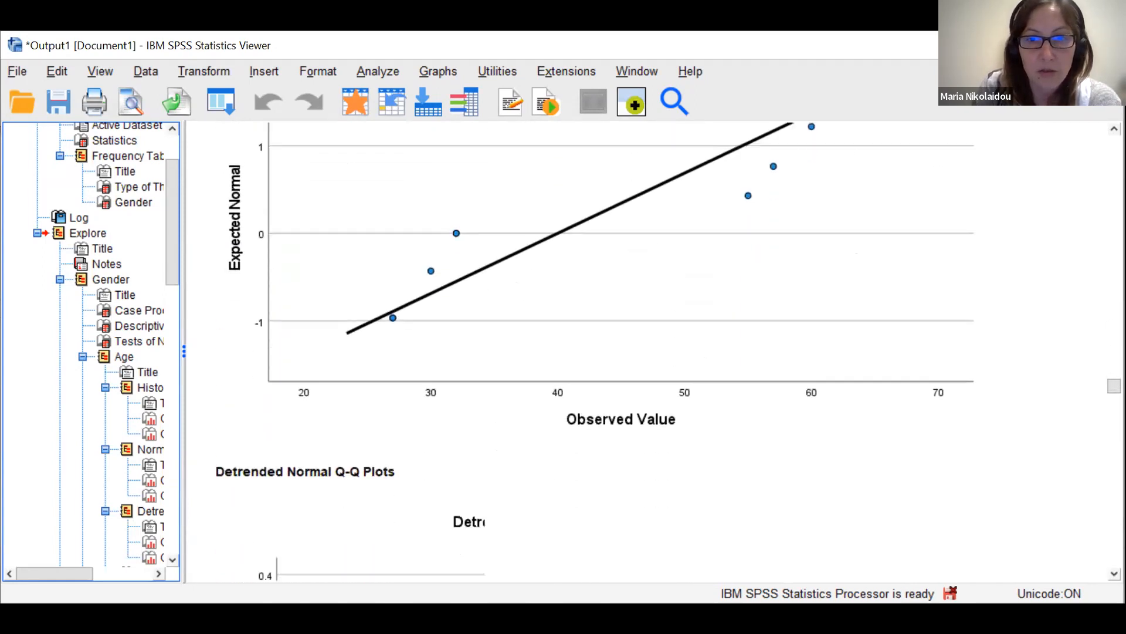
scroll(651, 352, "down", 20)
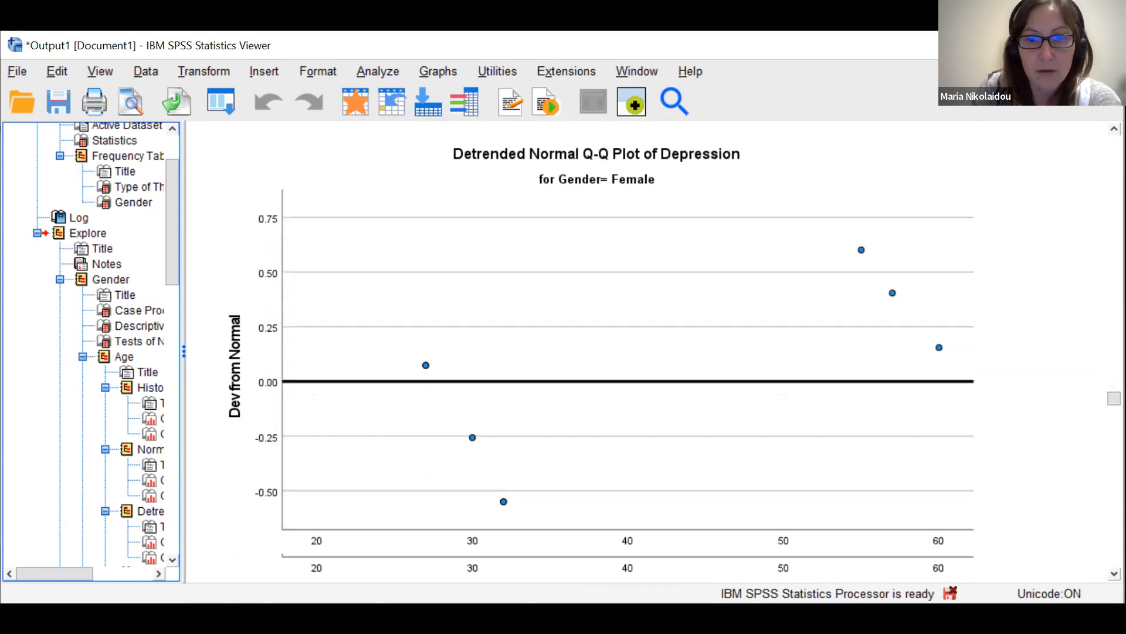
Examine the Type of Therapy case processing summary and the Age descriptives for Psychotherapy, Medication and No treatment
scroll(651, 352, "down", 9)
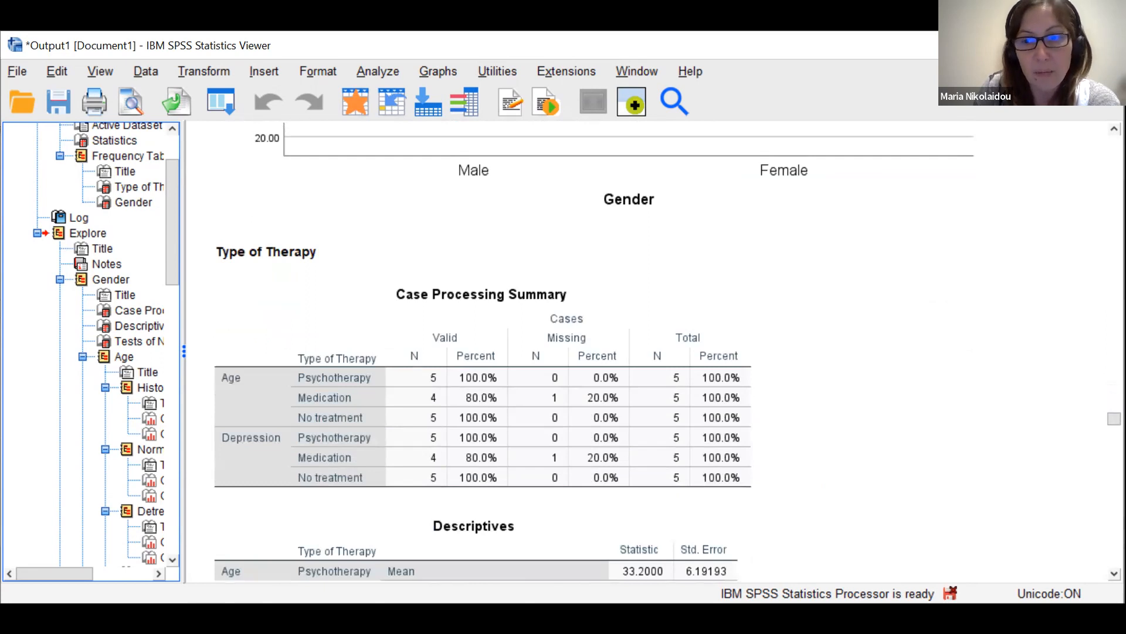
scroll(651, 352, "down", 2)
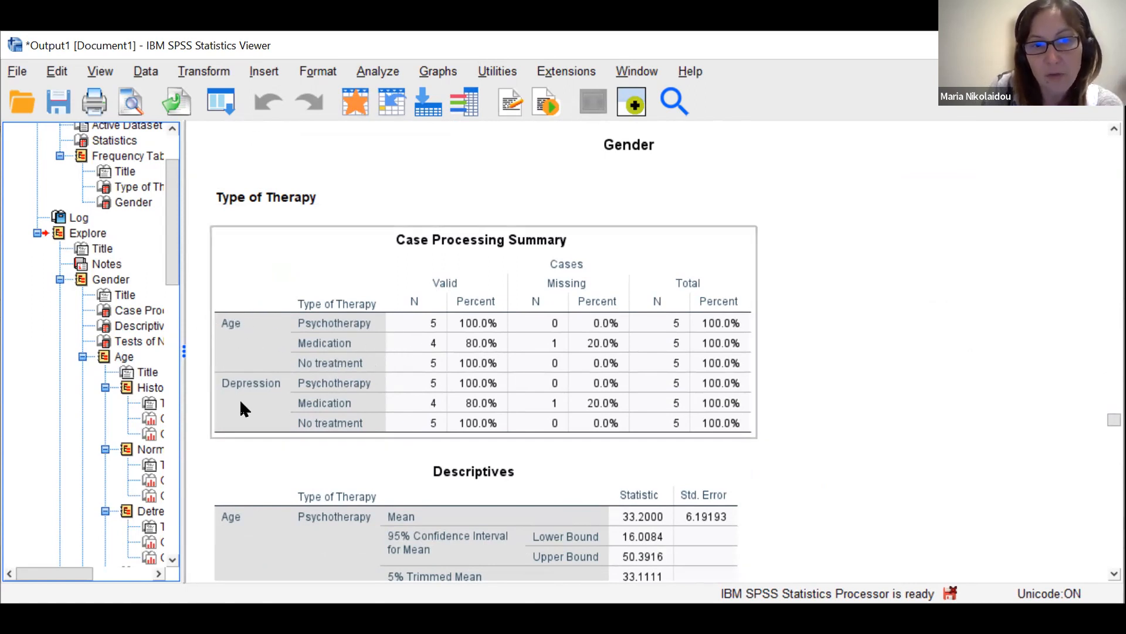
scroll(667, 359, "down", 8)
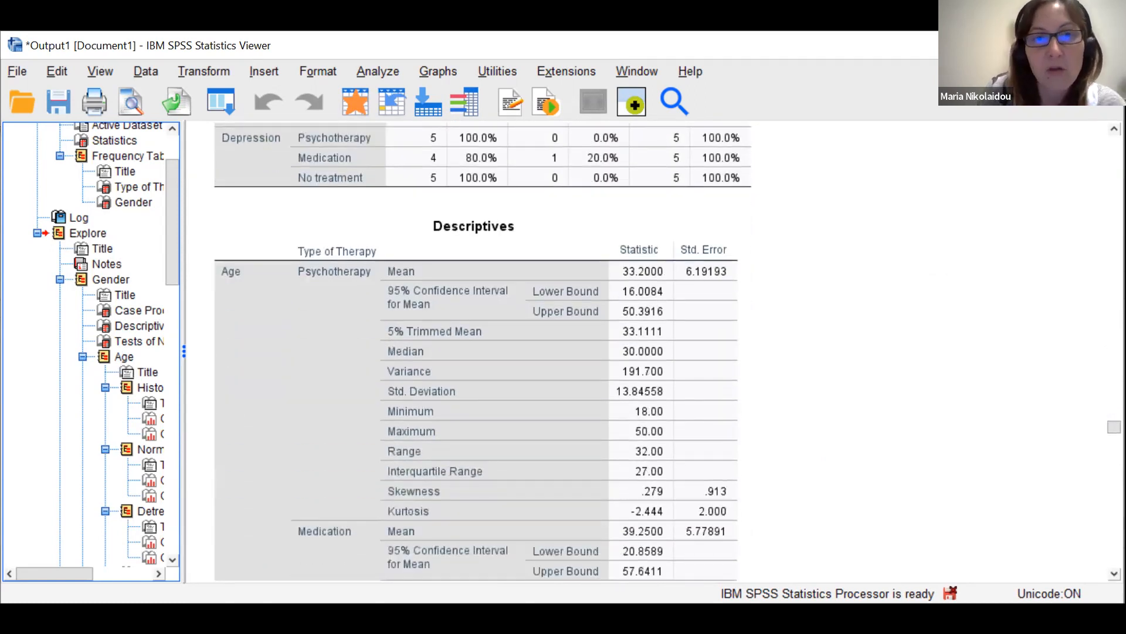
scroll(667, 359, "down", 1)
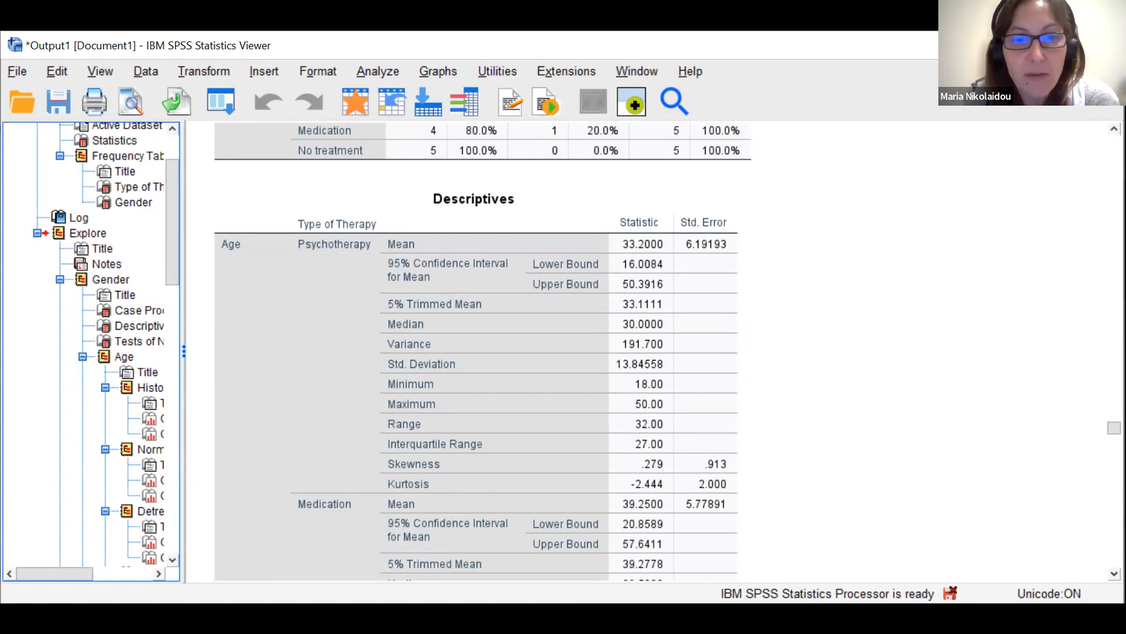
scroll(476, 352, "down", 1)
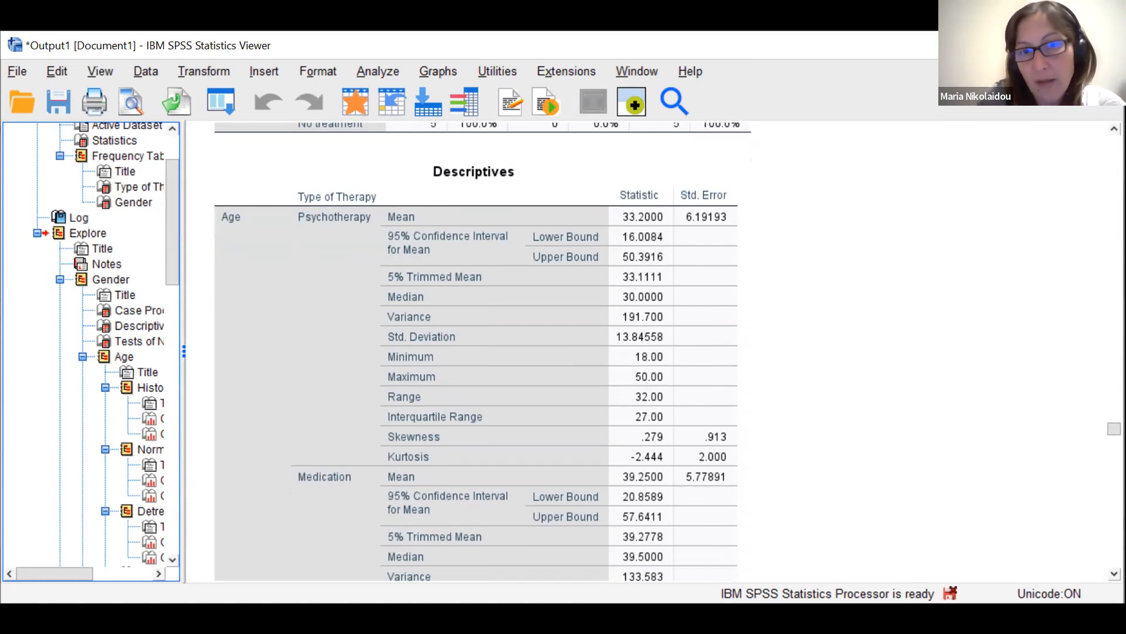
scroll(475, 352, "down", 12)
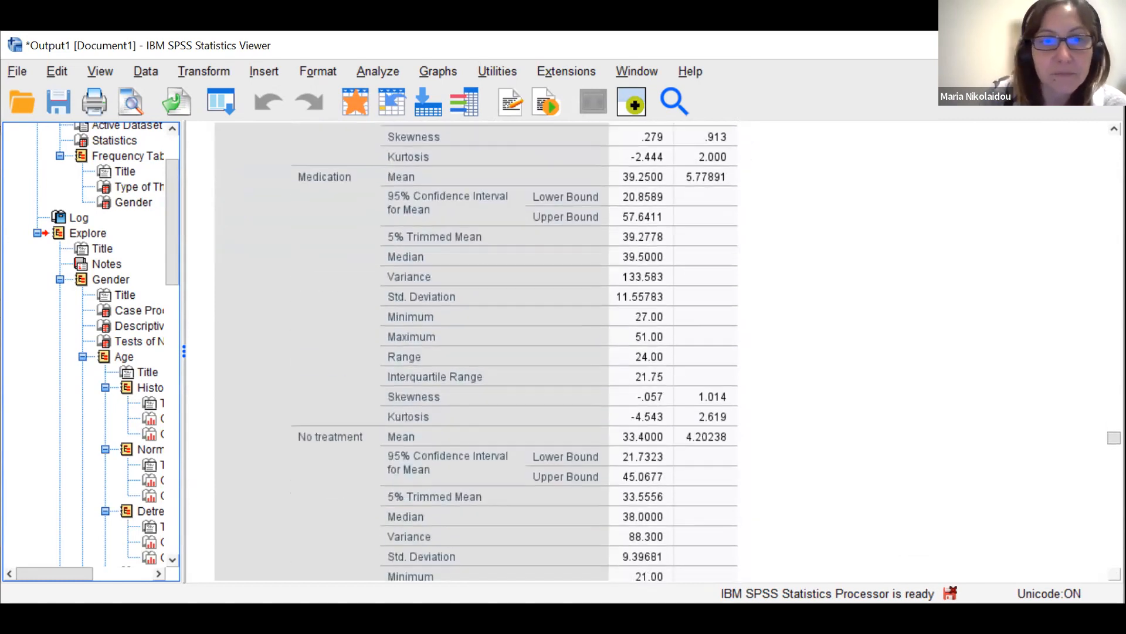
scroll(475, 352, "down", 4)
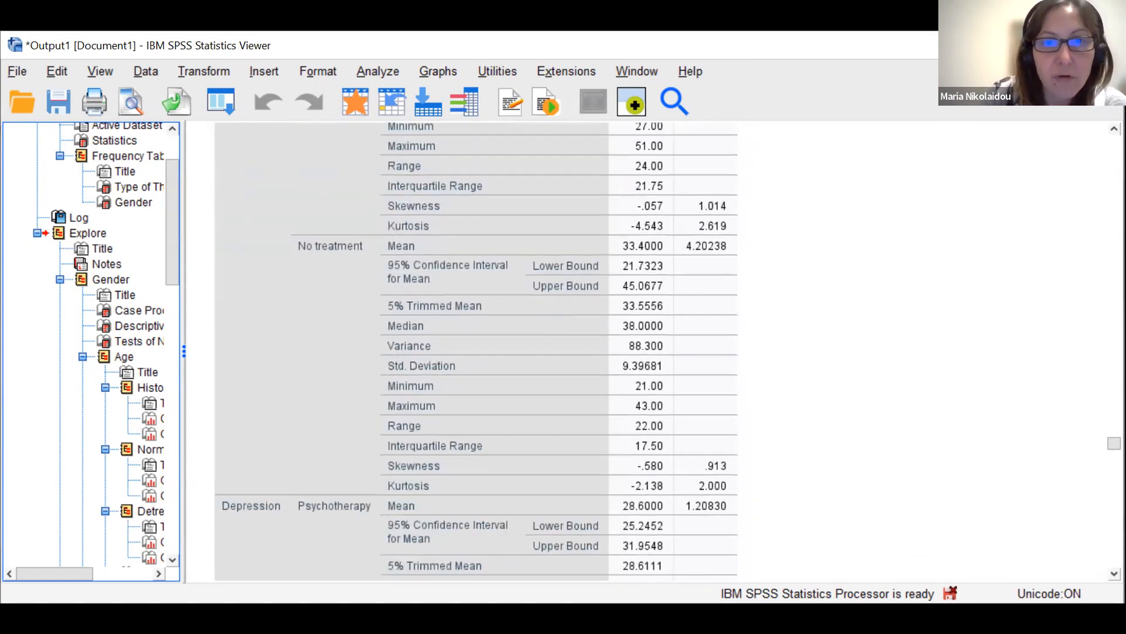
Examine the Depression descriptives for each Type of Therapy and the tests of normality for Age and Depression
scroll(475, 352, "down", 6)
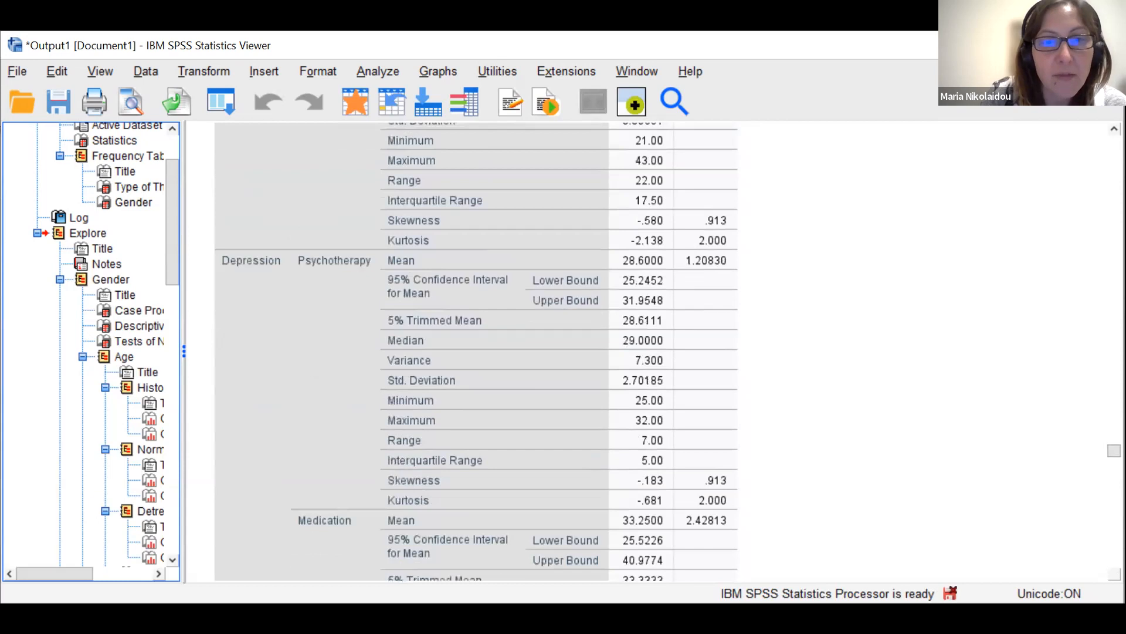
scroll(476, 352, "down", 3)
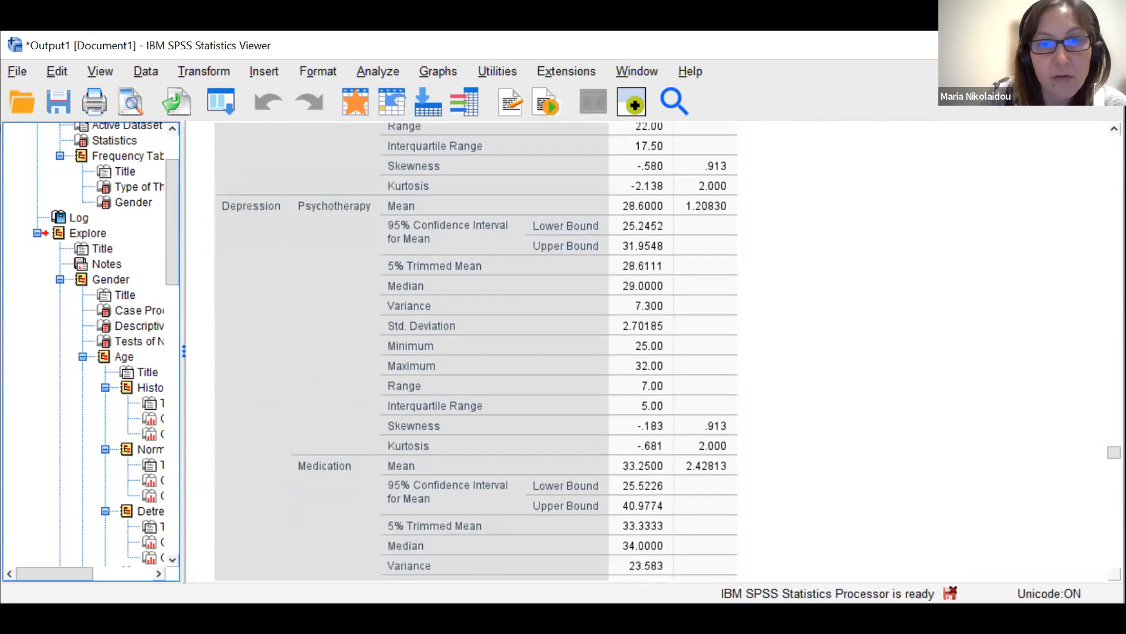
scroll(475, 351, "down", 6)
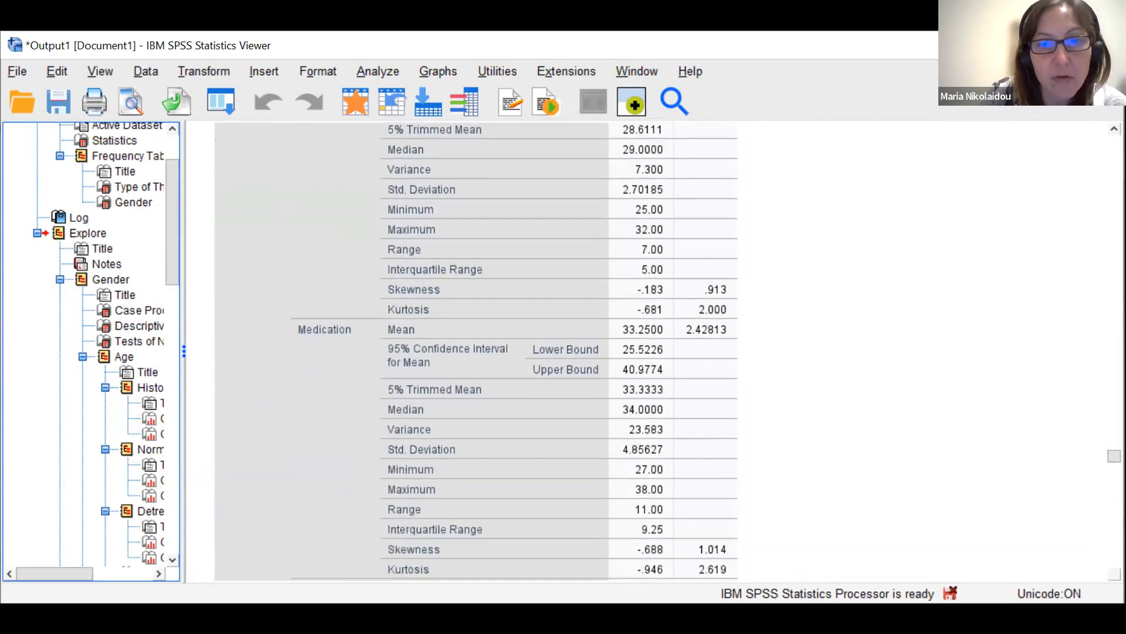
scroll(475, 352, "down", 12)
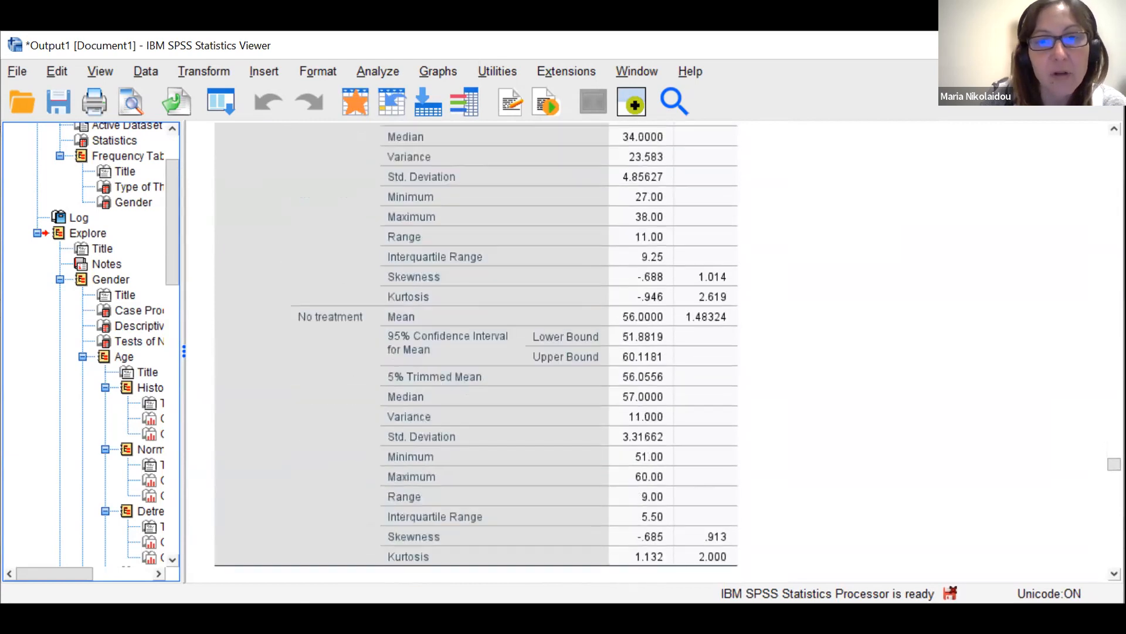
scroll(475, 352, "down", 3)
left_click(730, 478)
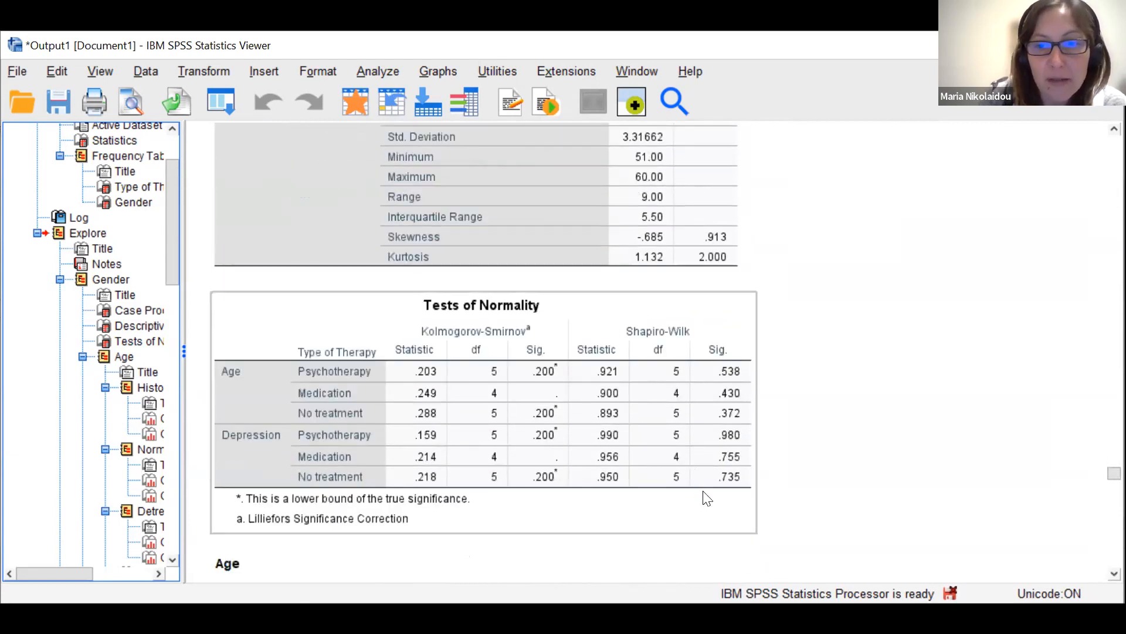
left_click(831, 512)
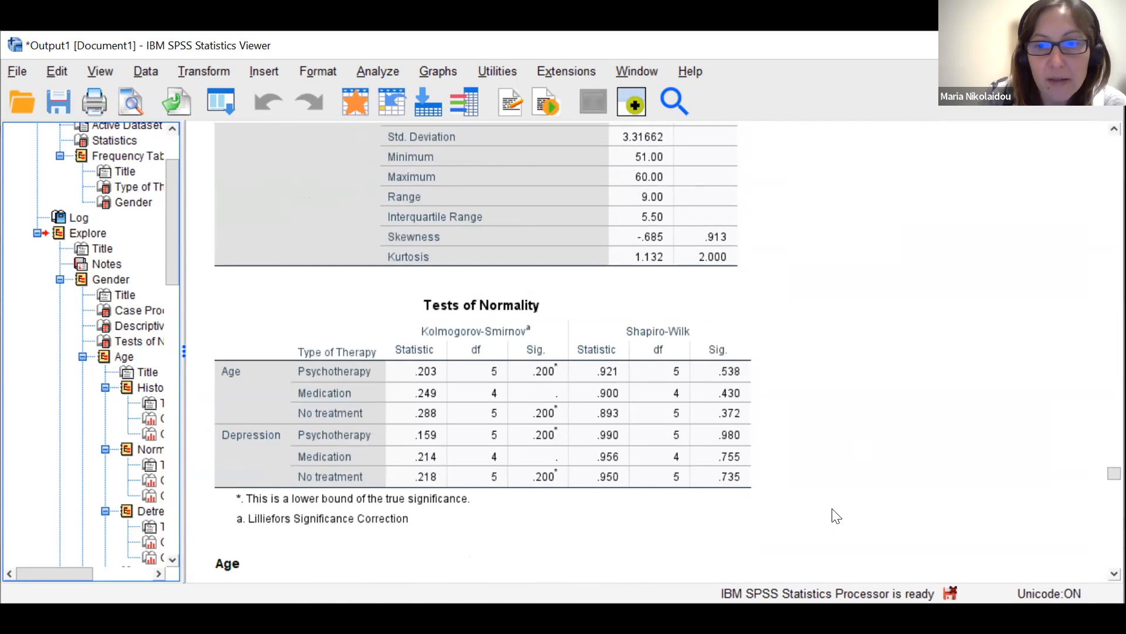
Examine the Age histograms by Type of Therapy and the normal Q-Q plots of Age for Psychotherapy and Medication
scroll(667, 352, "down", 10)
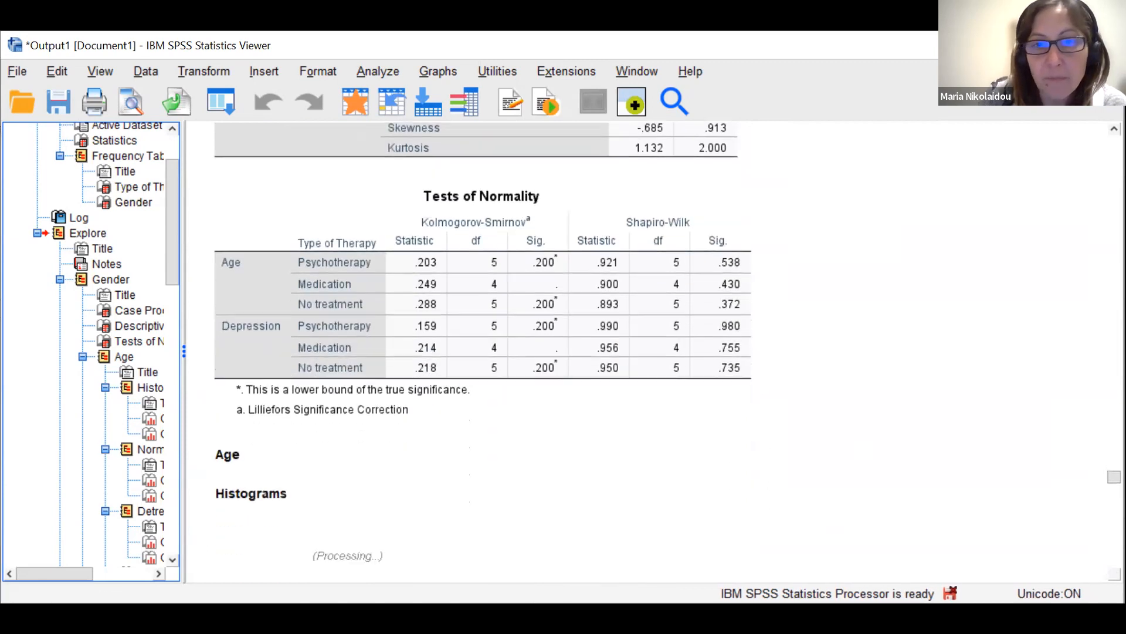
scroll(667, 352, "down", 20)
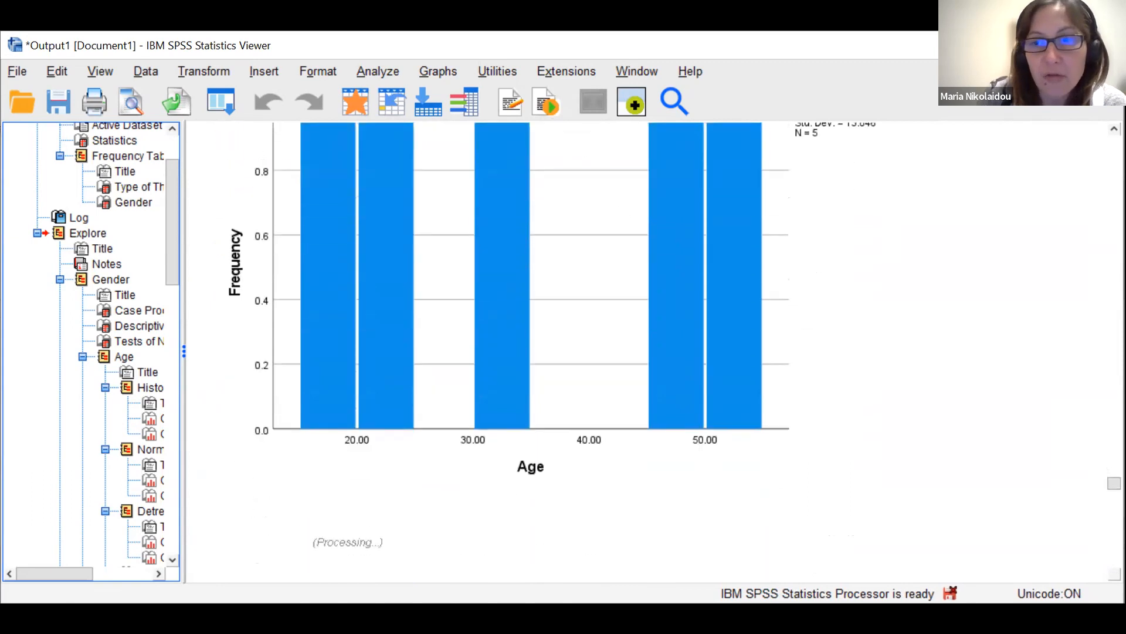
scroll(666, 352, "down", 17)
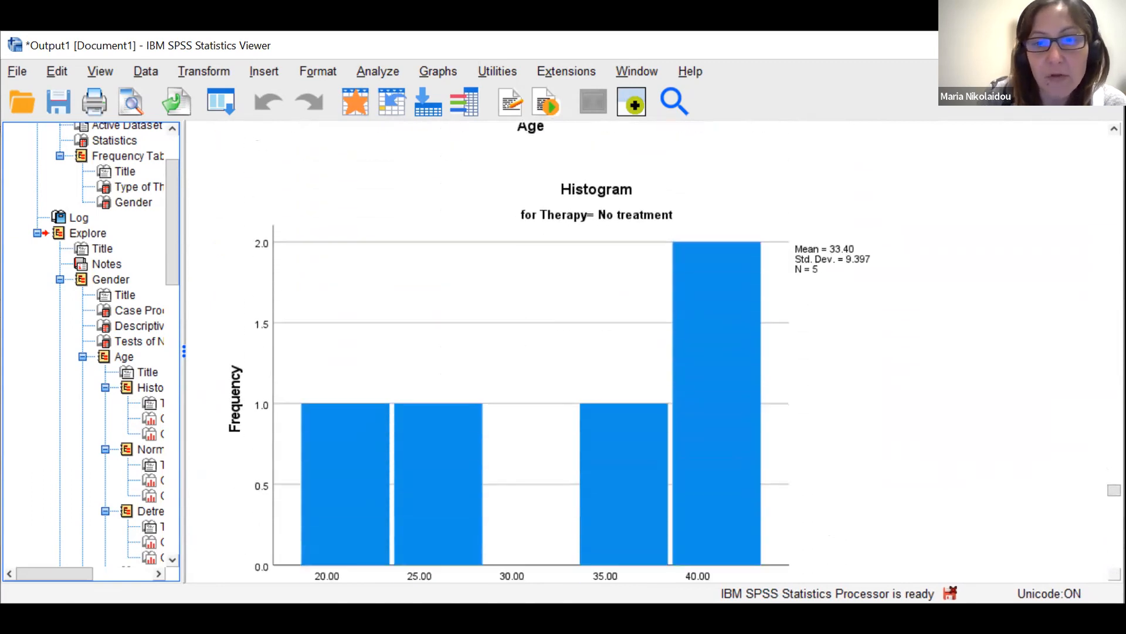
scroll(660, 276, "down", 10)
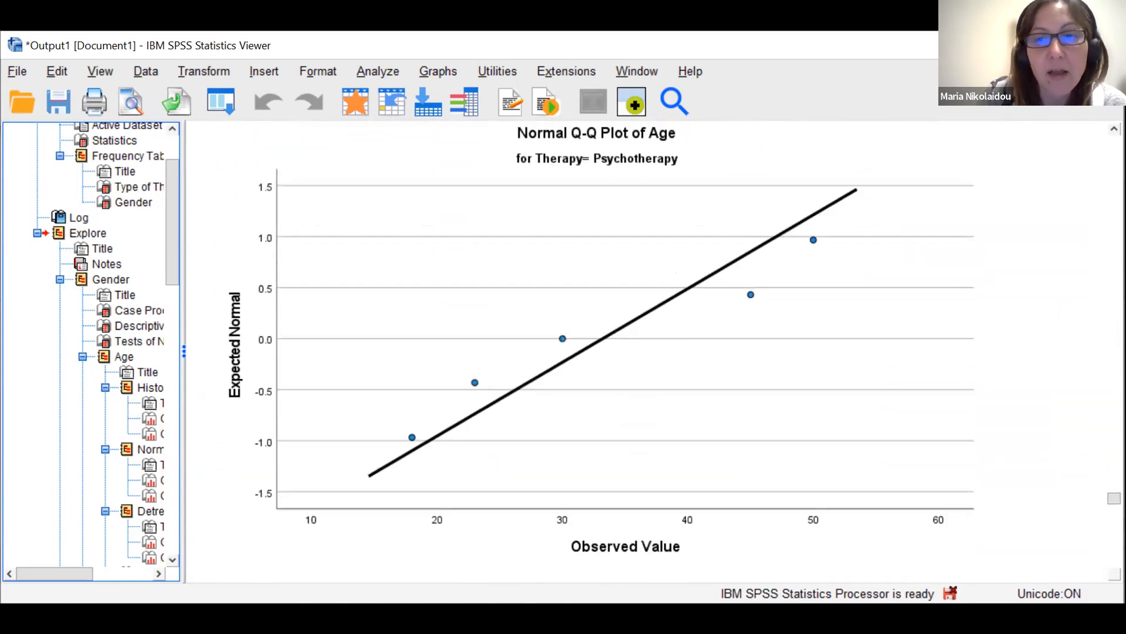
scroll(667, 352, "down", 1)
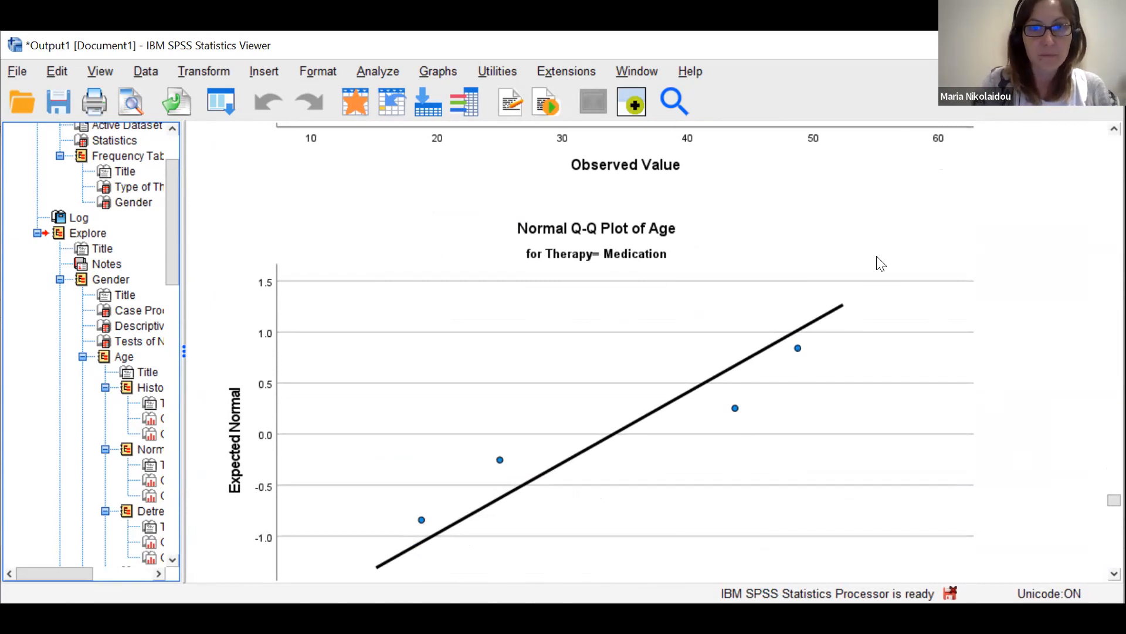
key("alt+Tab")
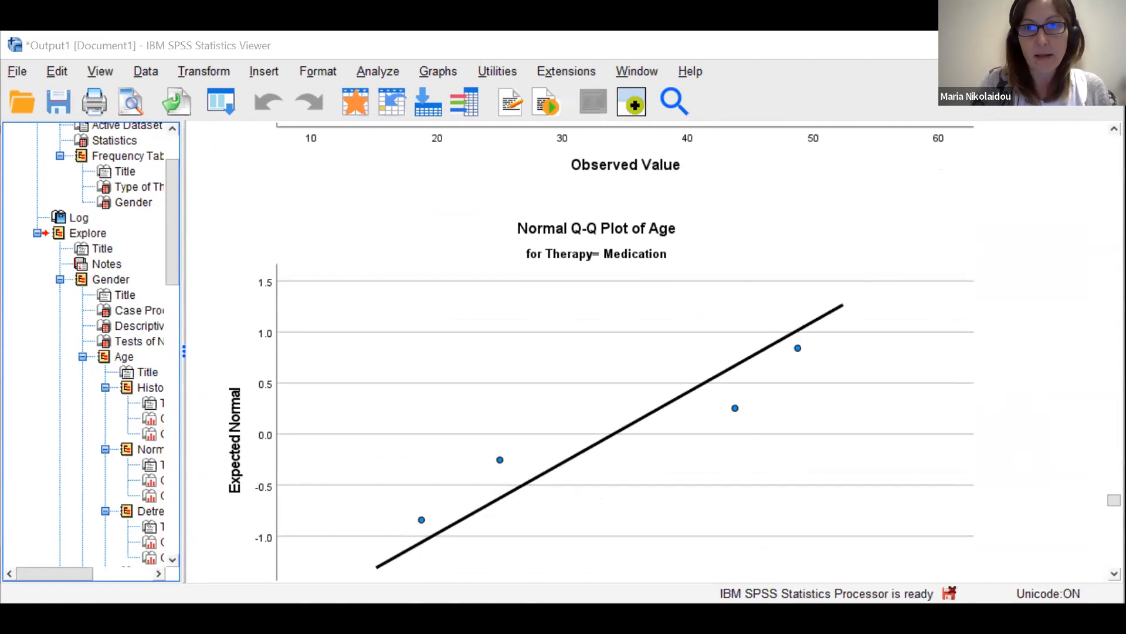